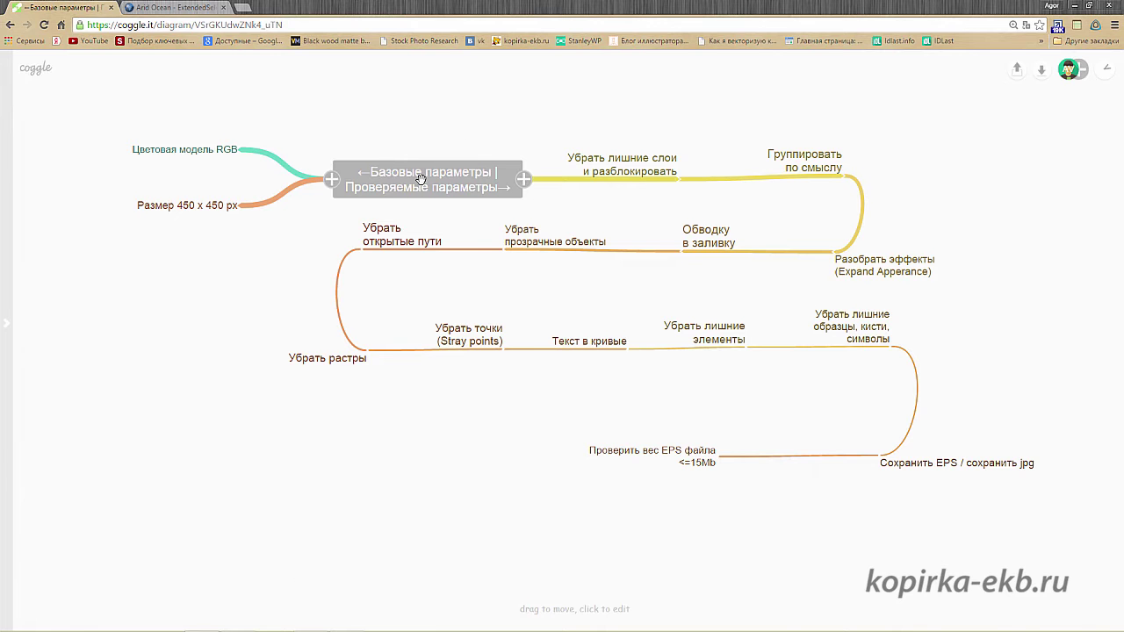
# Drag the Coggle checklist mind map slightly up and to the left.
pyautogui.moveTo(412, 185); pyautogui.dragTo(364, 154)
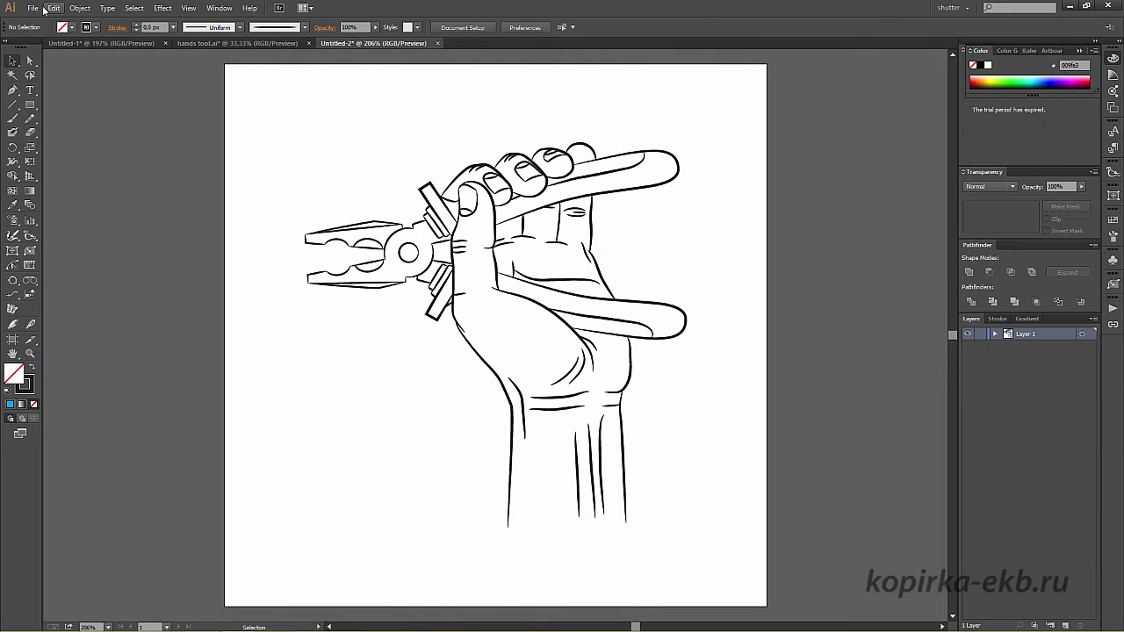
# Start a new document, checking the 450 px width and keeping Pixels as the unit.
pyautogui.click(33, 8)
pyautogui.click(51, 22)
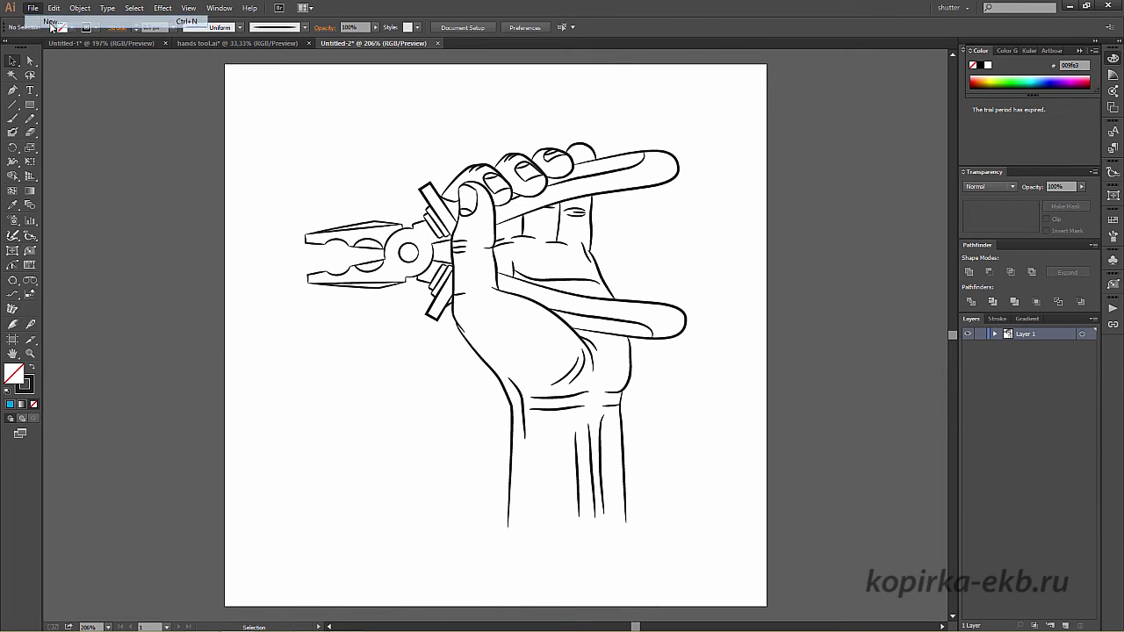
pyautogui.click(534, 307)
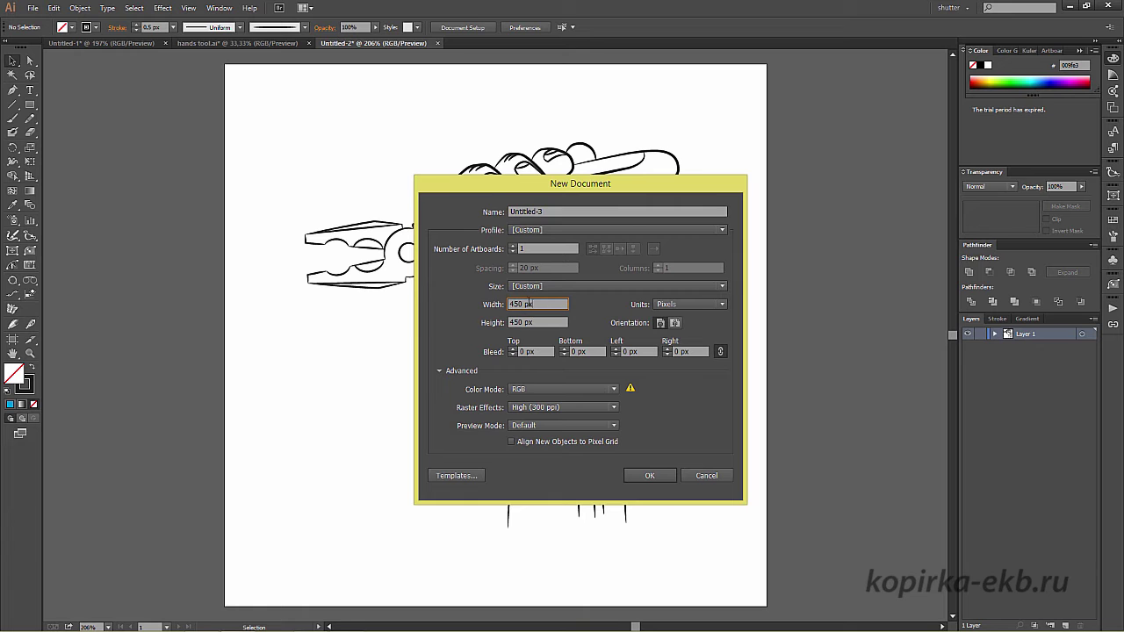
pyautogui.click(546, 322)
pyautogui.click(513, 308)
pyautogui.click(544, 323)
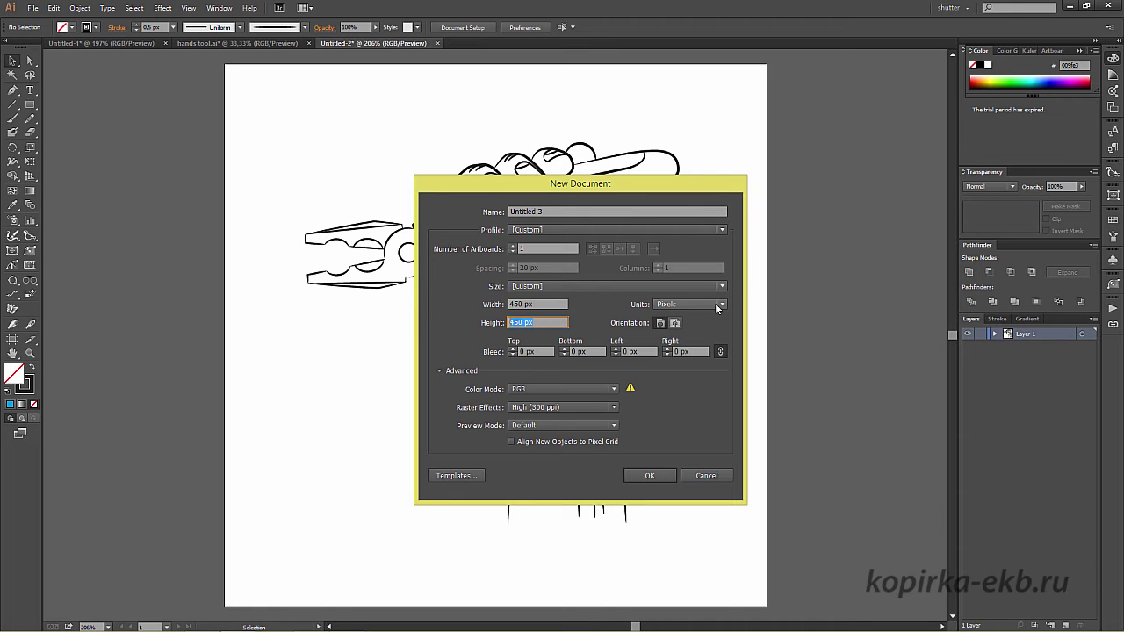
pyautogui.click(721, 303)
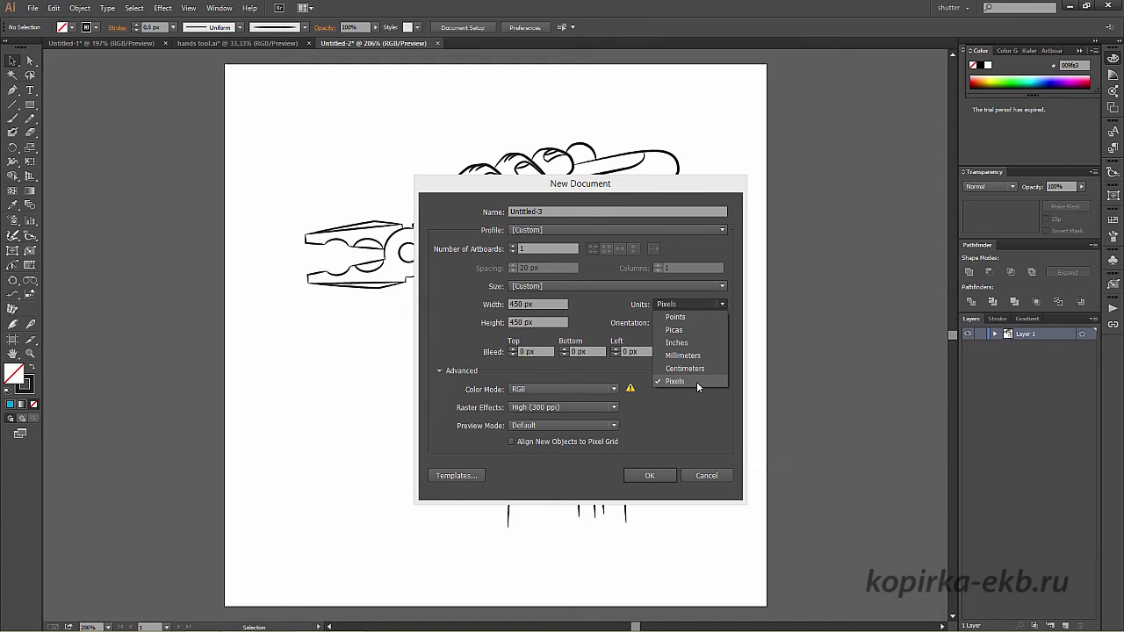
pyautogui.click(699, 381)
pyautogui.click(521, 305)
pyautogui.click(523, 322)
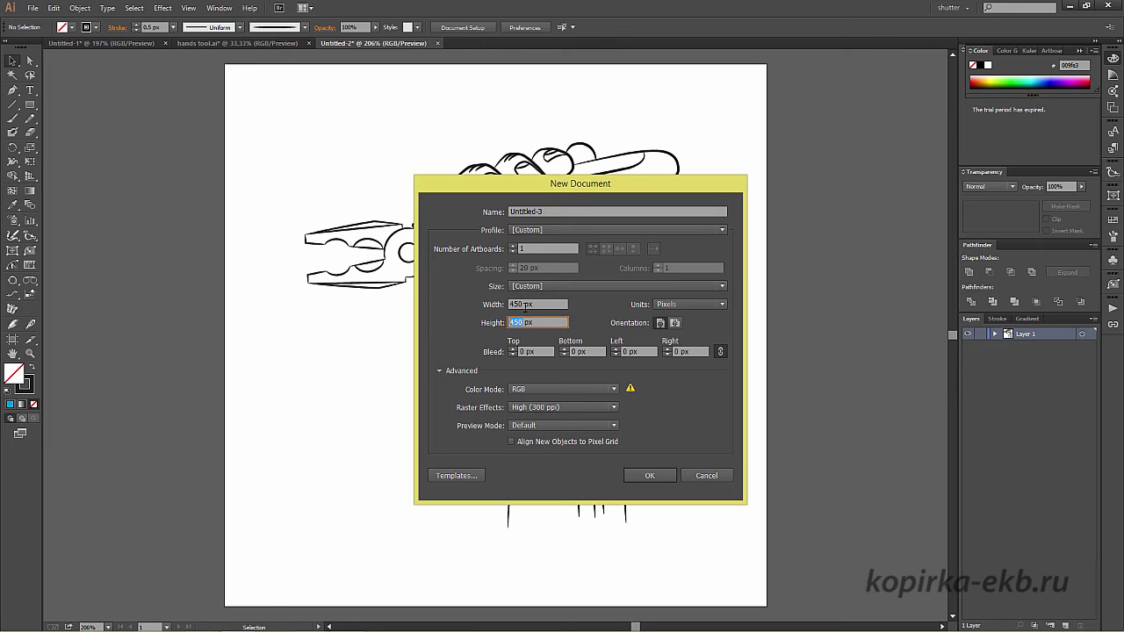
# Confirm the 450 × 450 px size, keep RGB colour mode, and create Untitled-3.
pyautogui.click(524, 303)
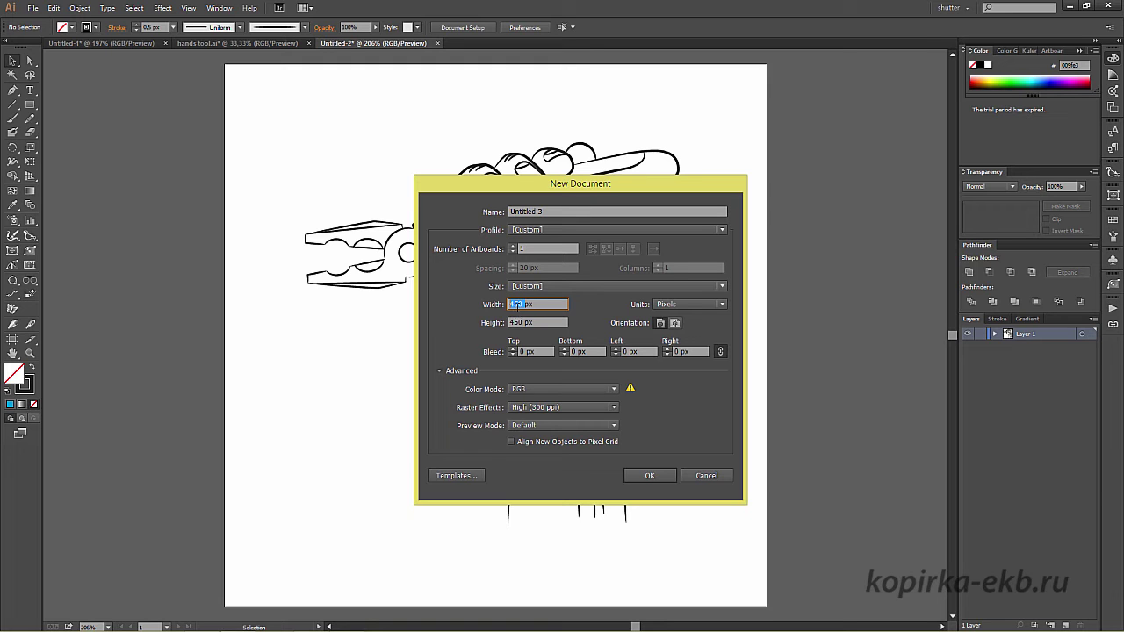
pyautogui.click(522, 303)
pyautogui.doubleClick(512, 304)
pyautogui.click(521, 322)
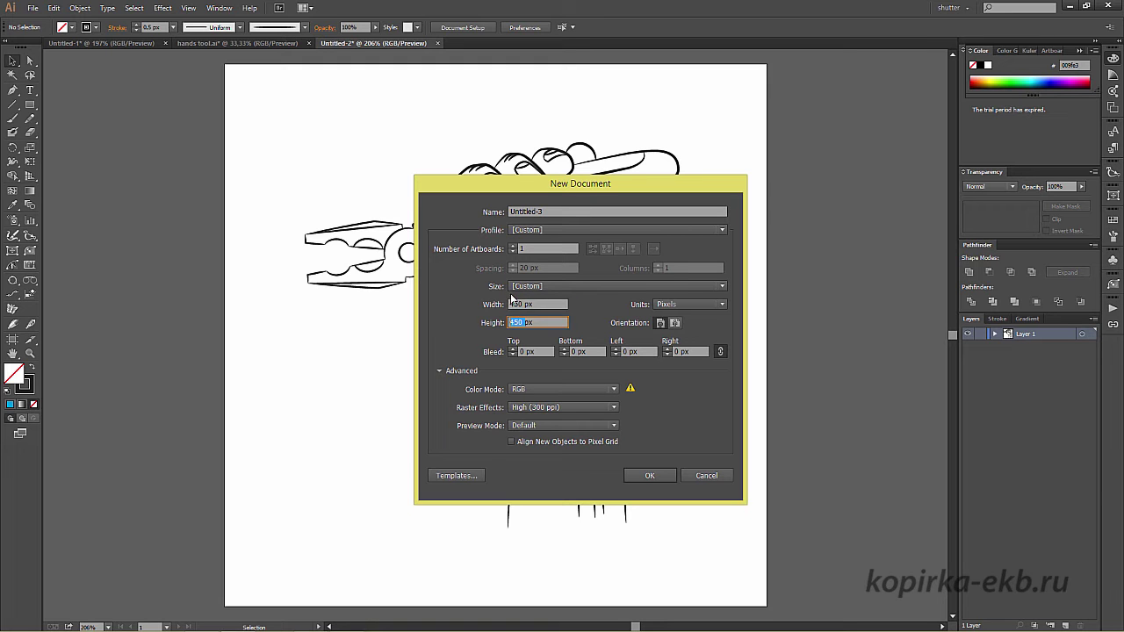
pyautogui.click(557, 304)
pyautogui.click(547, 321)
pyautogui.click(543, 304)
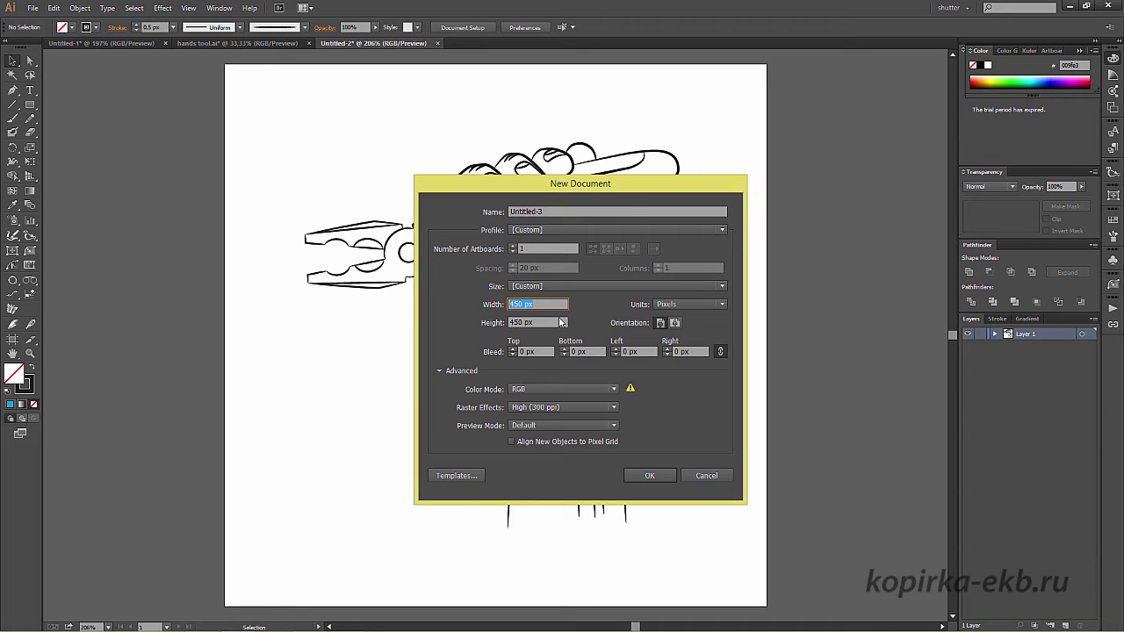
pyautogui.click(546, 322)
pyautogui.click(533, 303)
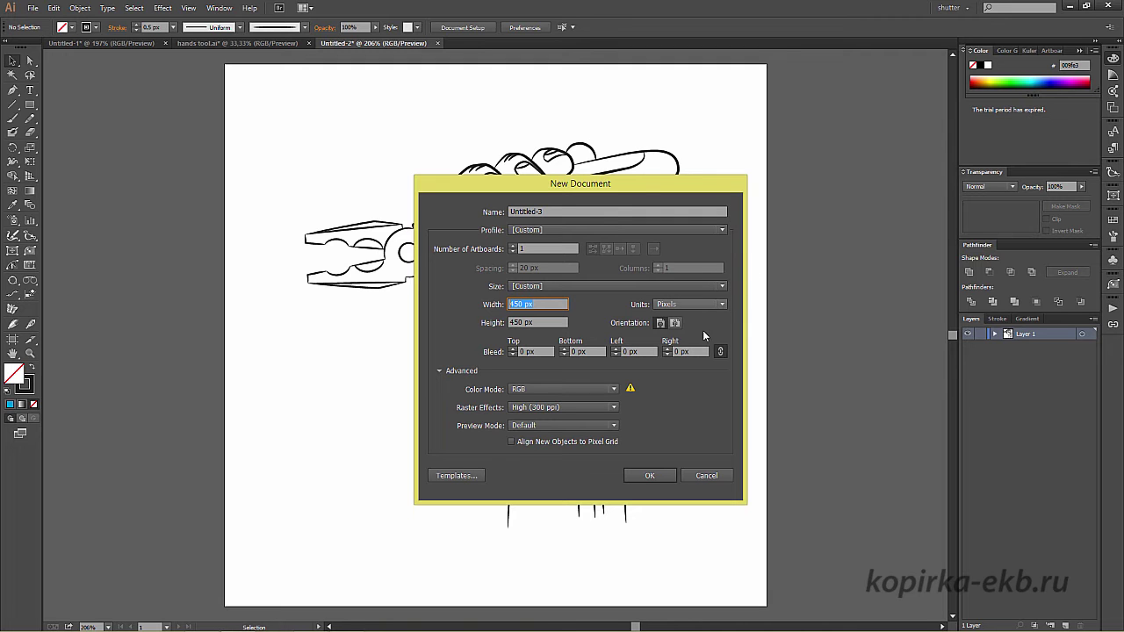
pyautogui.click(613, 392)
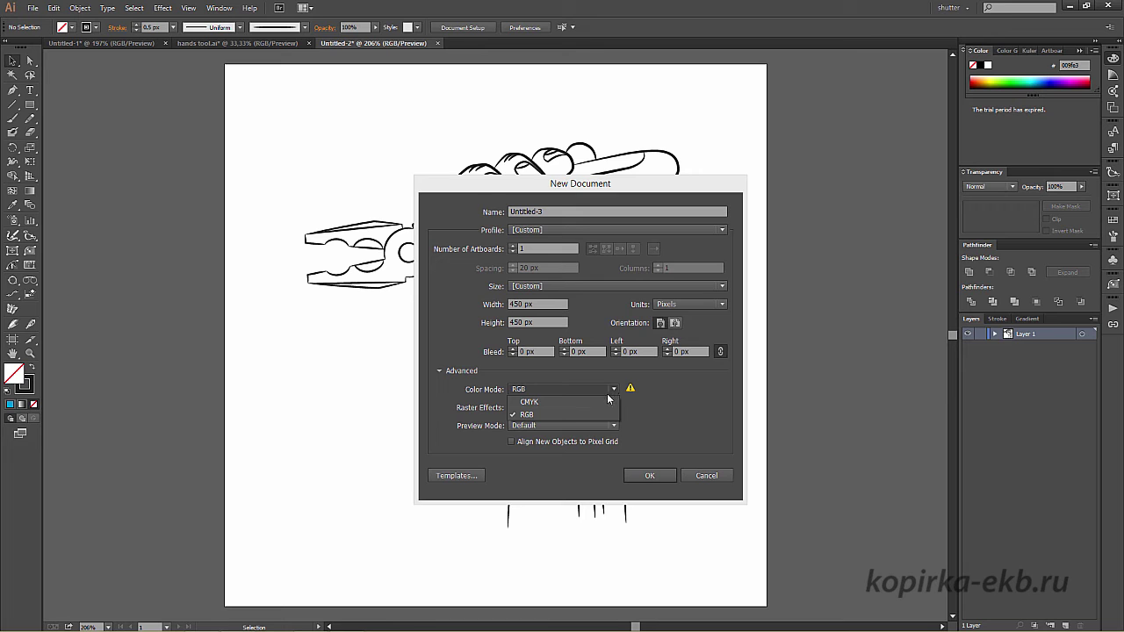
pyautogui.click(594, 414)
pyautogui.click(648, 475)
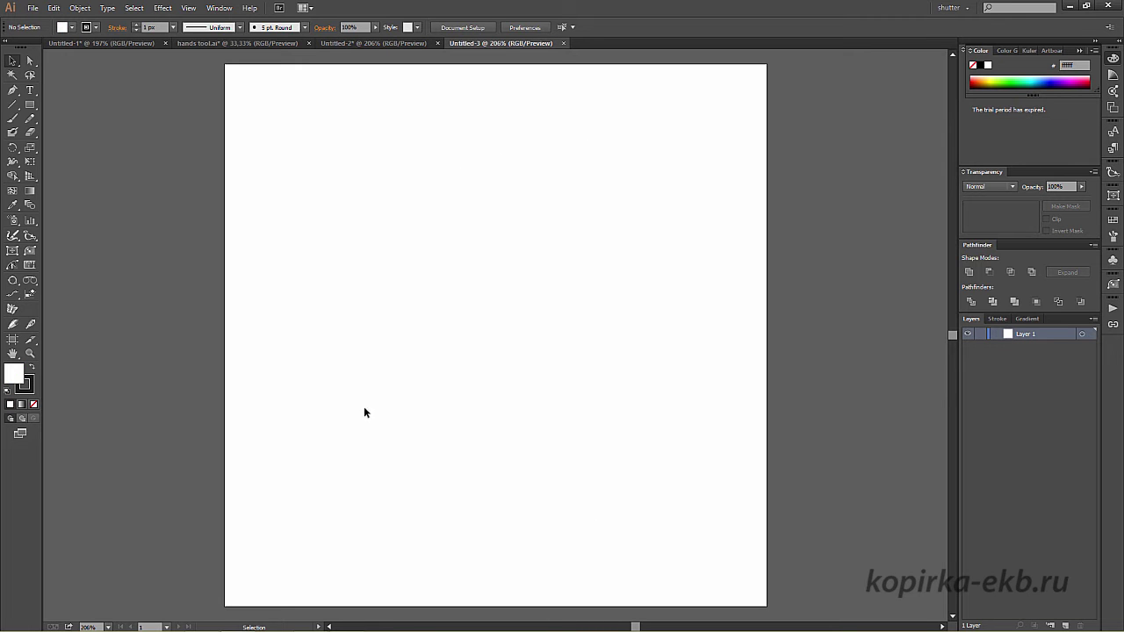
# Return to the pliers drawing and add Layer 2 and Layer 3 above Layer 1.
pyautogui.click(378, 43)
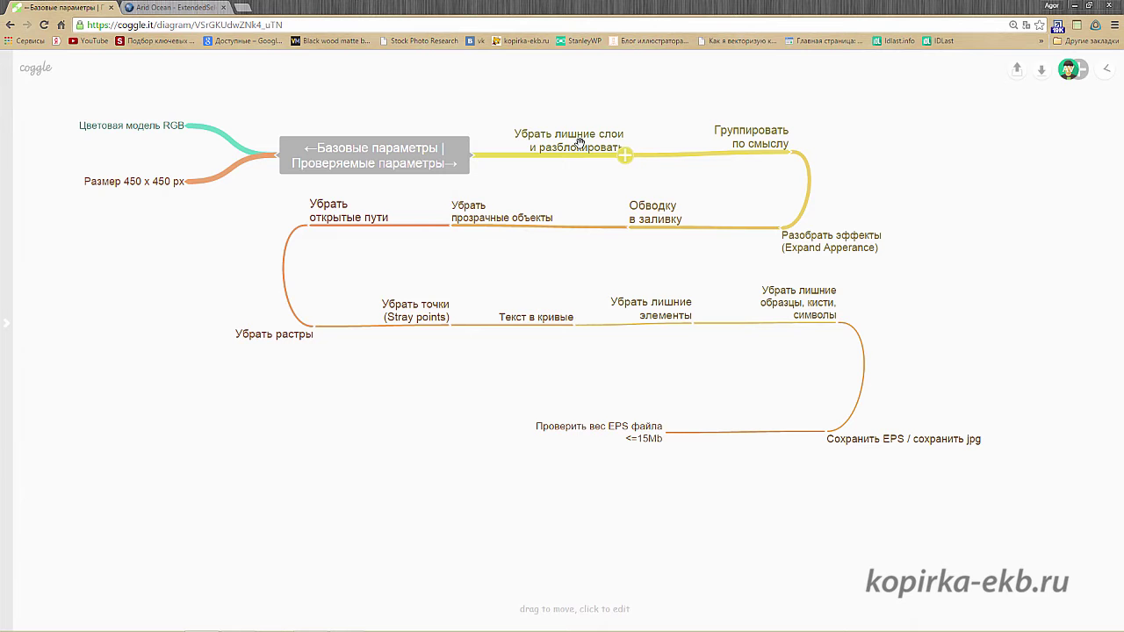
pyautogui.moveTo(584, 156); pyautogui.dragTo(592, 160)
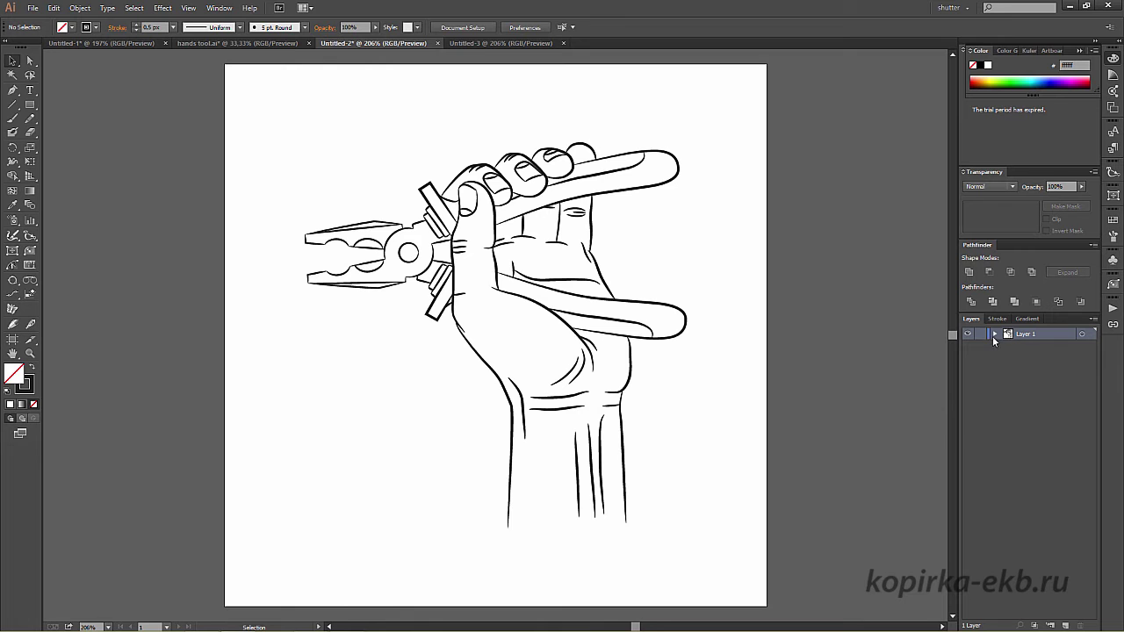
pyautogui.click(1064, 625)
pyautogui.click(1064, 625)
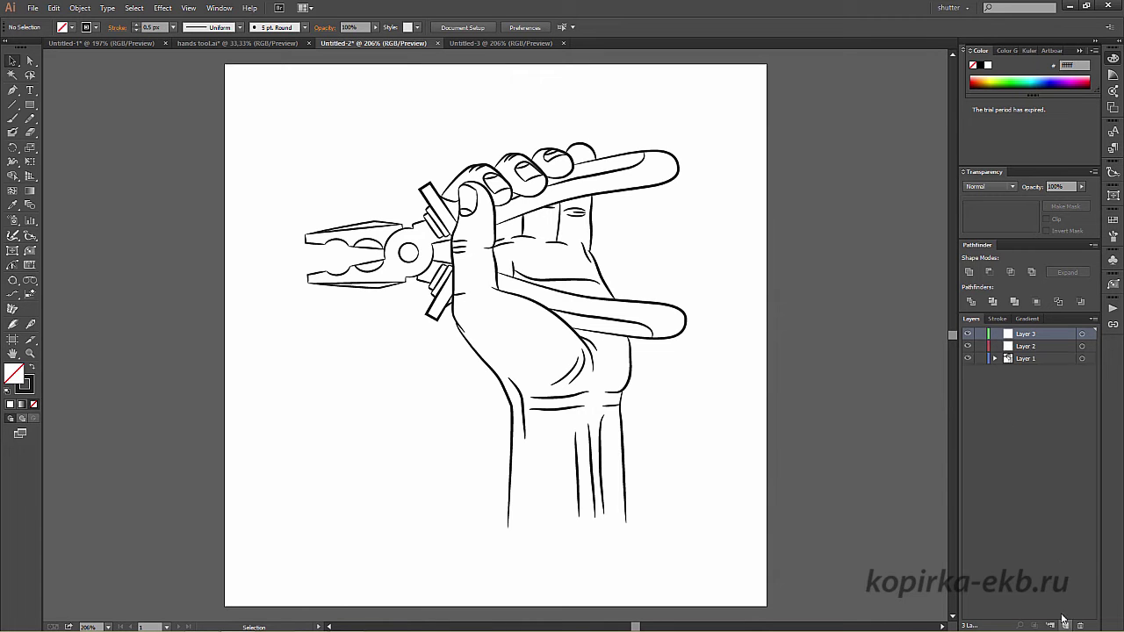
# Check the layers, toggle Layer 1's lock, and select Layers 2 and 3 together.
pyautogui.click(1055, 343)
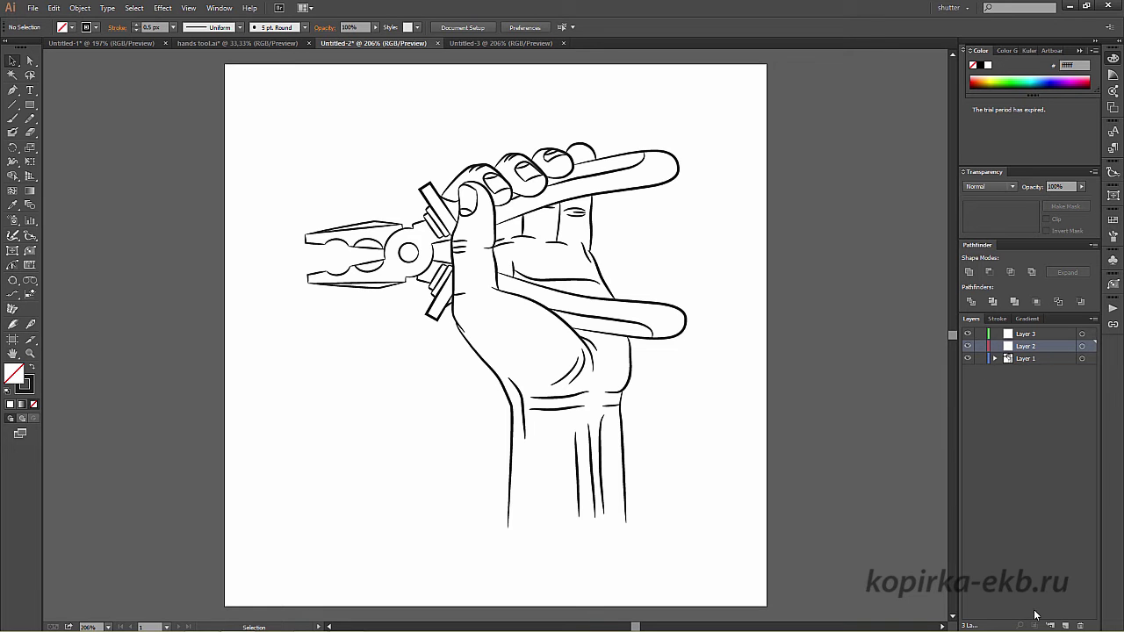
pyautogui.click(989, 360)
pyautogui.click(980, 359)
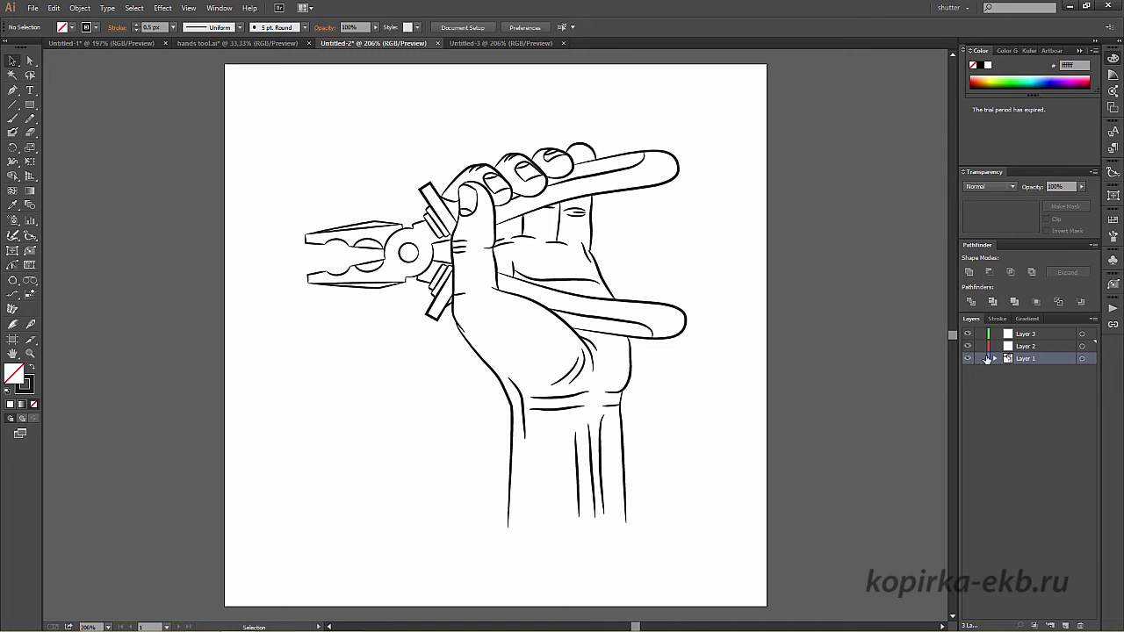
pyautogui.click(1039, 349)
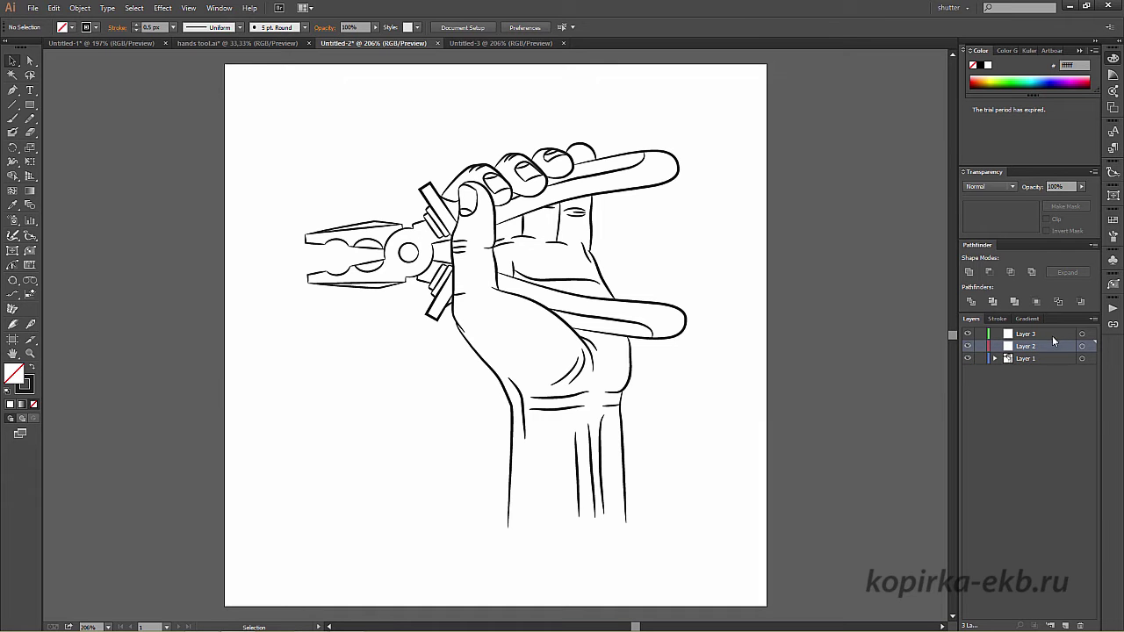
pyautogui.keyDown('shift'); pyautogui.click(1051, 334); pyautogui.keyUp('shift')
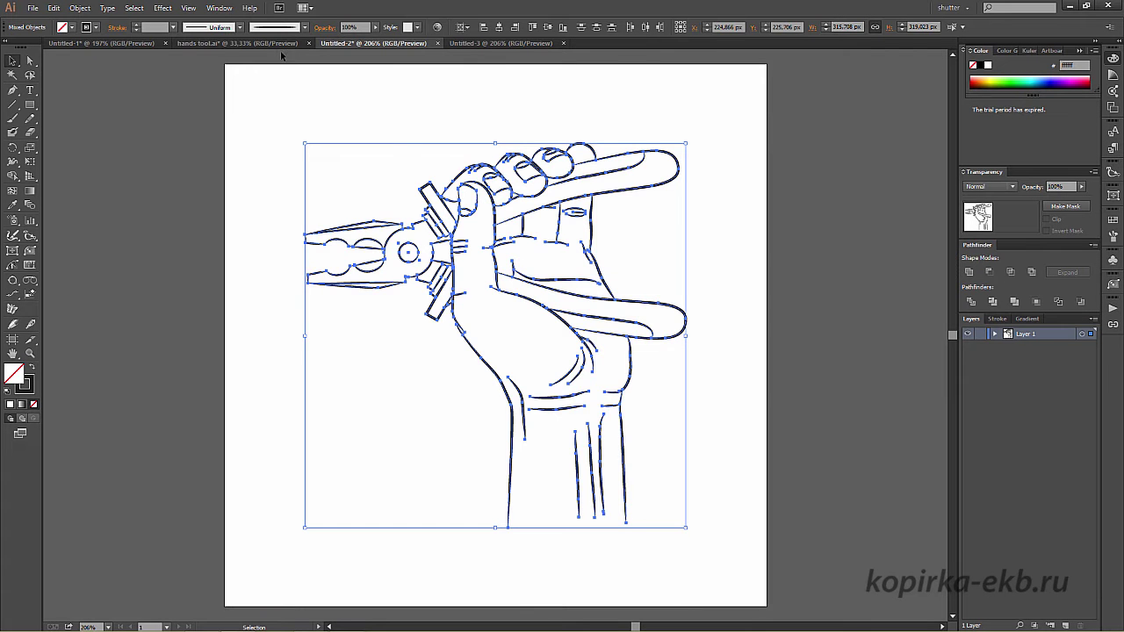
# In hands tool.ai, reposition the teal drill and another drill around the artboard.
pyautogui.click(237, 43)
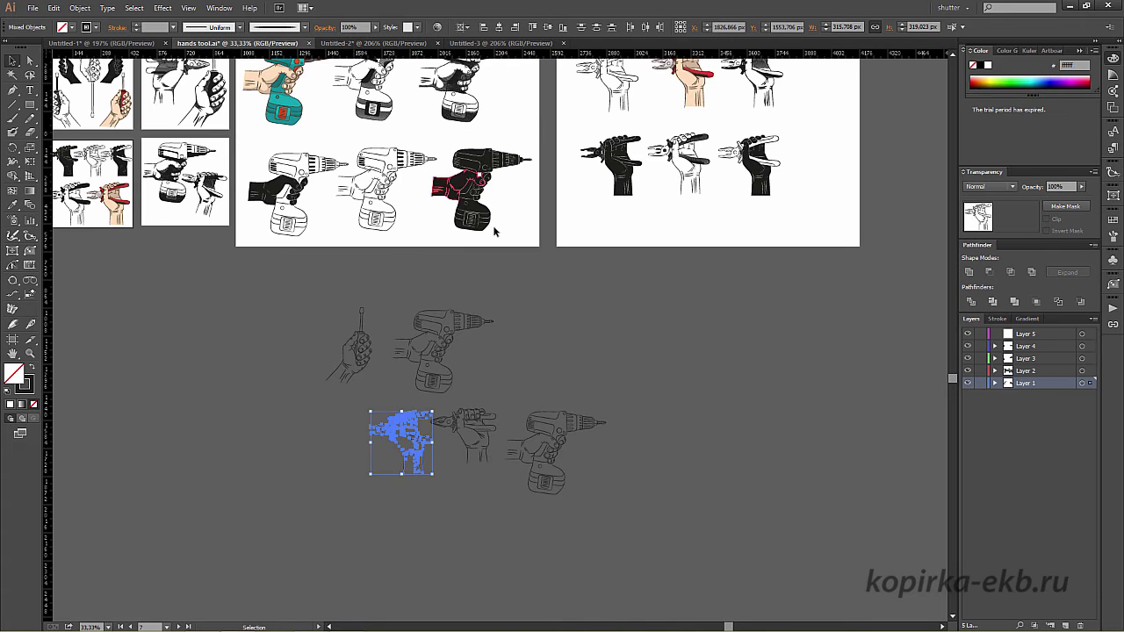
pyautogui.moveTo(332, 312); pyautogui.dragTo(544, 450)
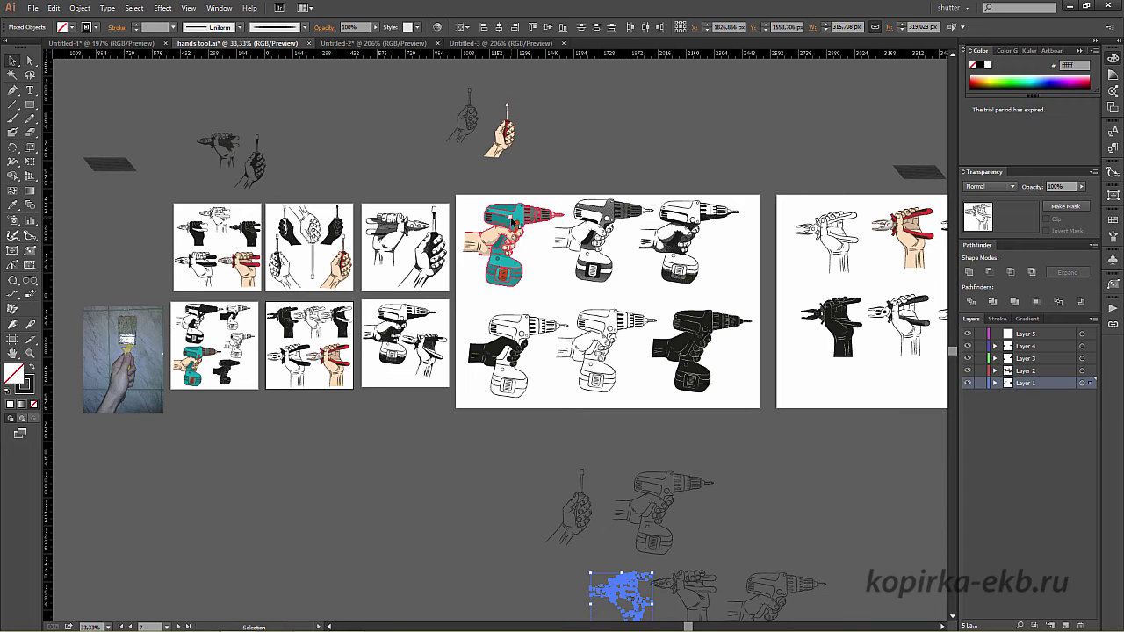
pyautogui.moveTo(535, 227)
pyautogui.mouseDown()
pyautogui.moveTo(580, 161)
pyautogui.moveTo(507, 234)
pyautogui.mouseUp()
pyautogui.moveTo(588, 225)
pyautogui.mouseDown()
pyautogui.moveTo(683, 230)
pyautogui.moveTo(717, 173)
pyautogui.mouseUp()
pyautogui.moveTo(514, 246)
pyautogui.mouseDown()
pyautogui.moveTo(532, 104)
pyautogui.moveTo(409, 111)
pyautogui.mouseUp()
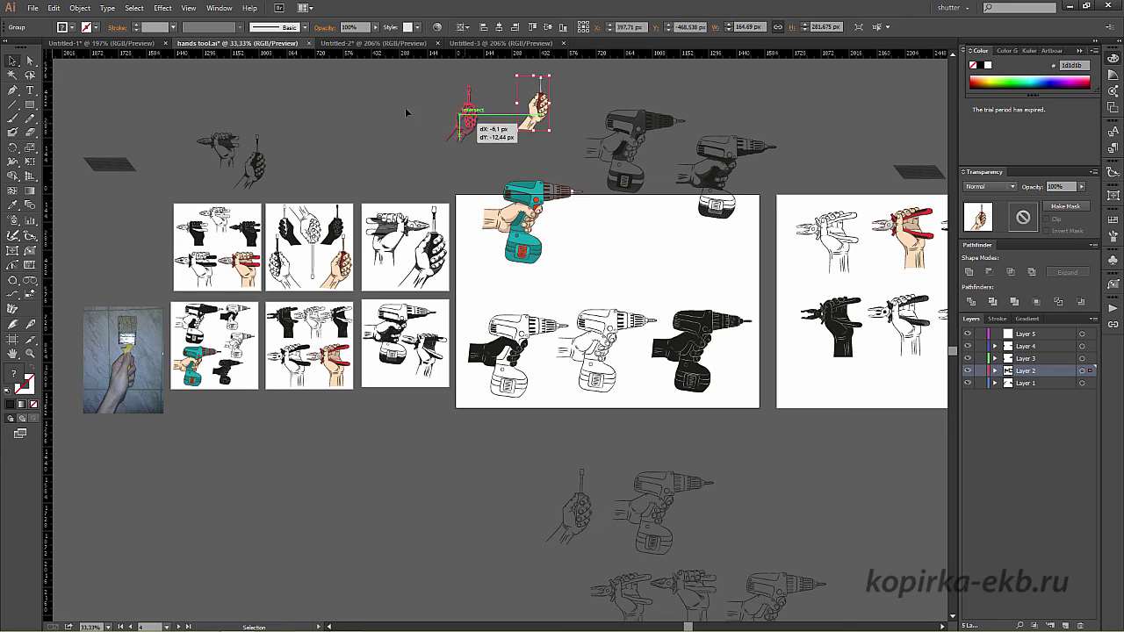
pyautogui.click(533, 106)
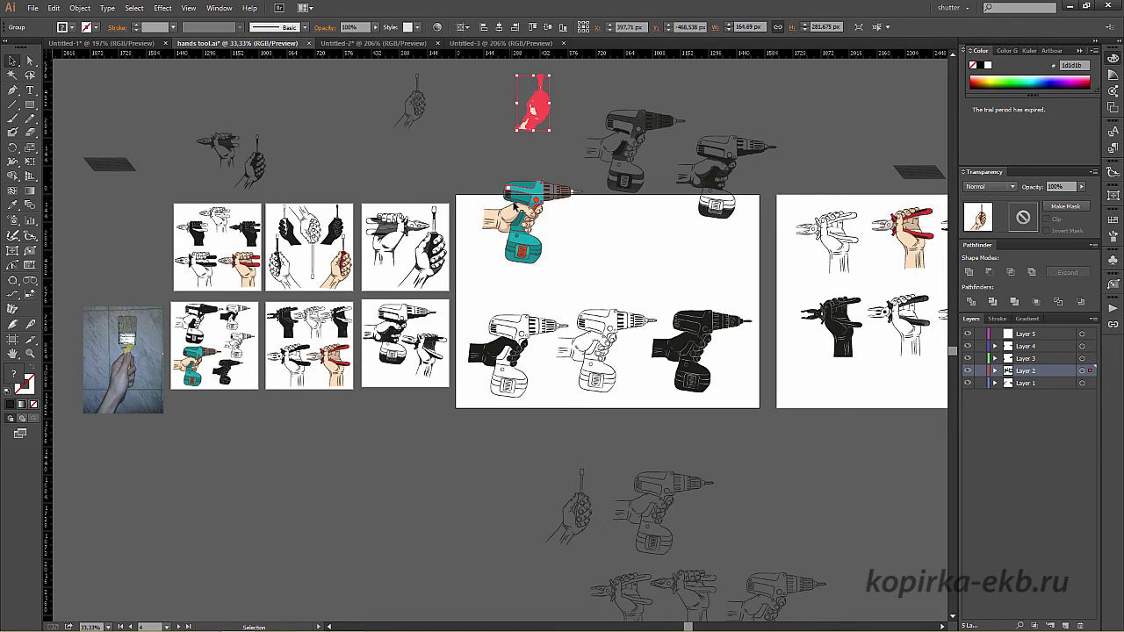
pyautogui.click(525, 209)
pyautogui.moveTo(525, 208); pyautogui.dragTo(524, 231)
# Ungroup the teal drill, pull a part away, then undo back to the grouped drill.
pyautogui.rightClick(524, 232)
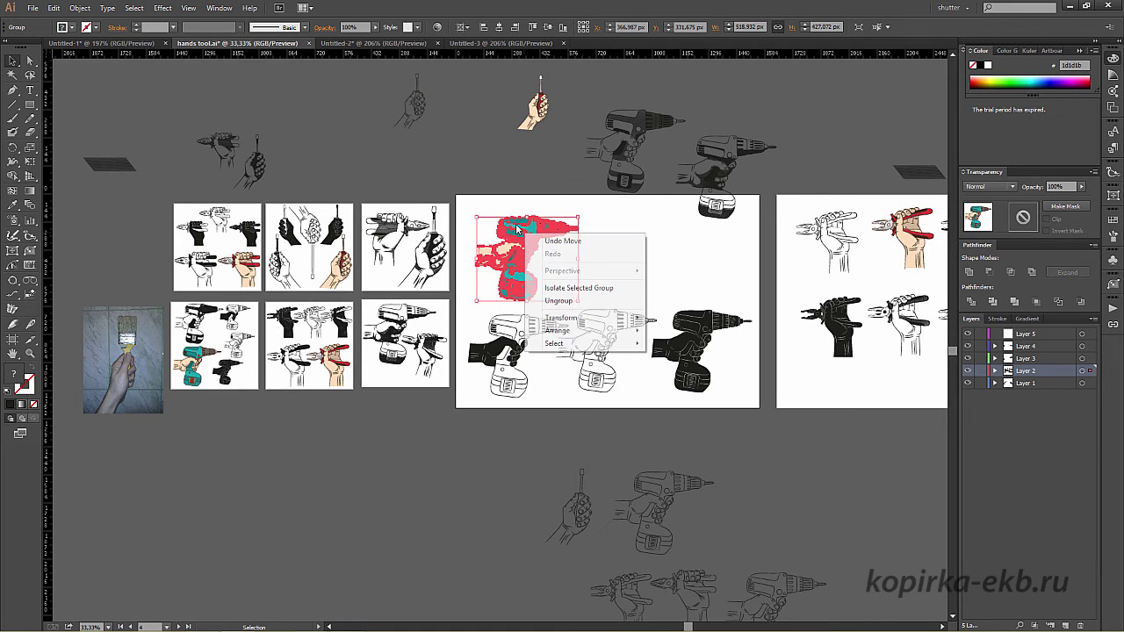
pyautogui.click(558, 300)
pyautogui.click(597, 233)
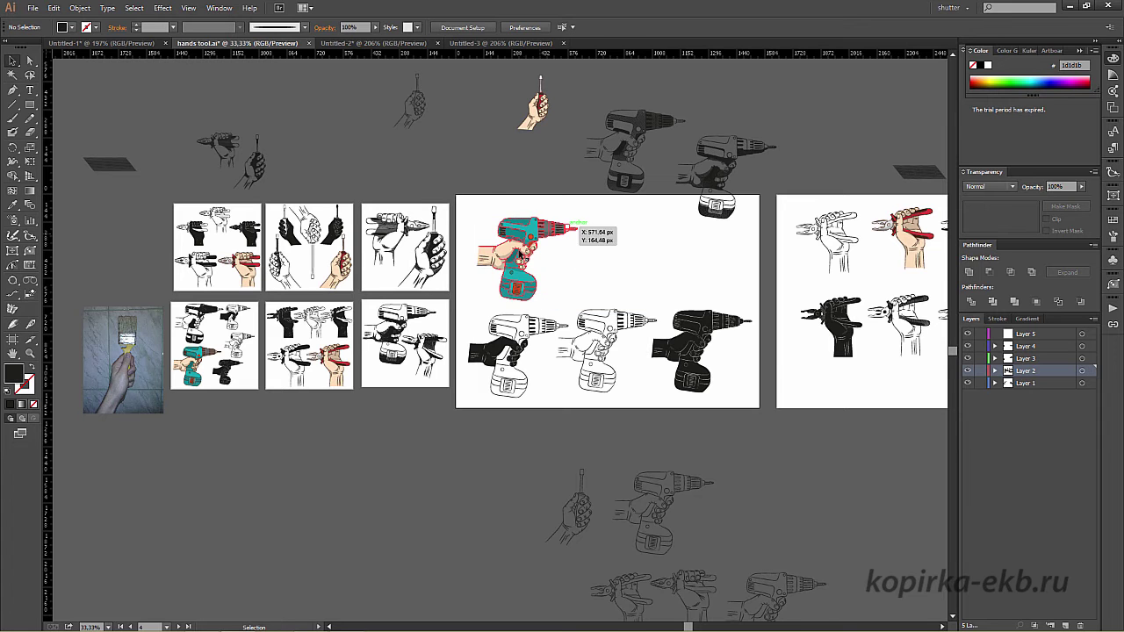
pyautogui.moveTo(566, 269)
pyautogui.mouseDown()
pyautogui.moveTo(547, 229)
pyautogui.moveTo(607, 289)
pyautogui.mouseUp()
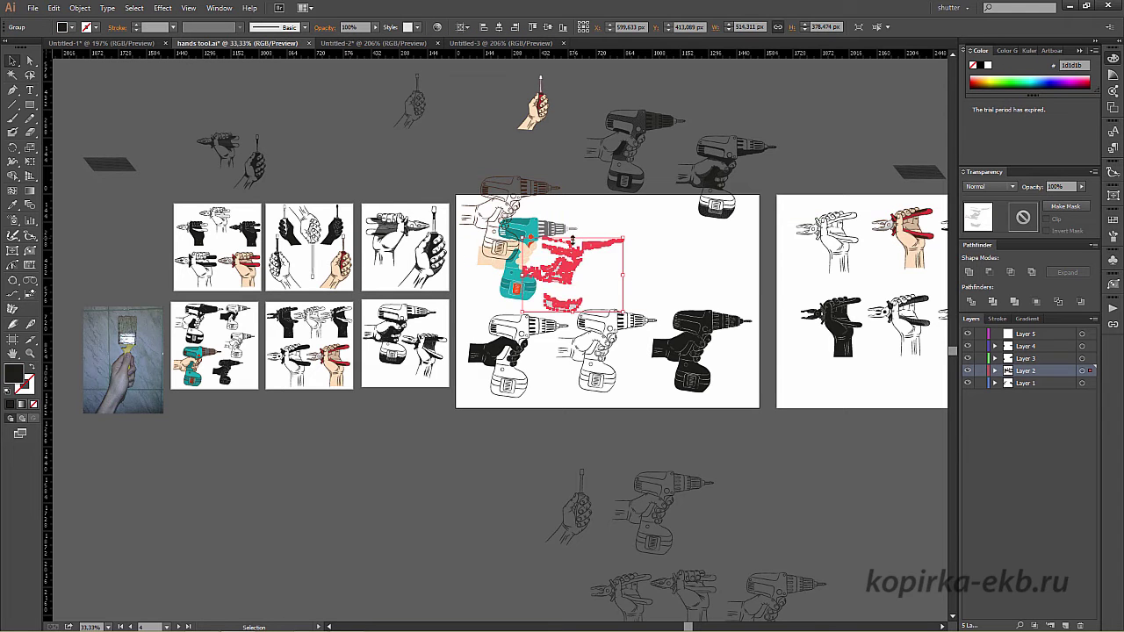
pyautogui.hotkey('ctrl', 'shift', '[')
pyautogui.hotkey('ctrl', 'z')
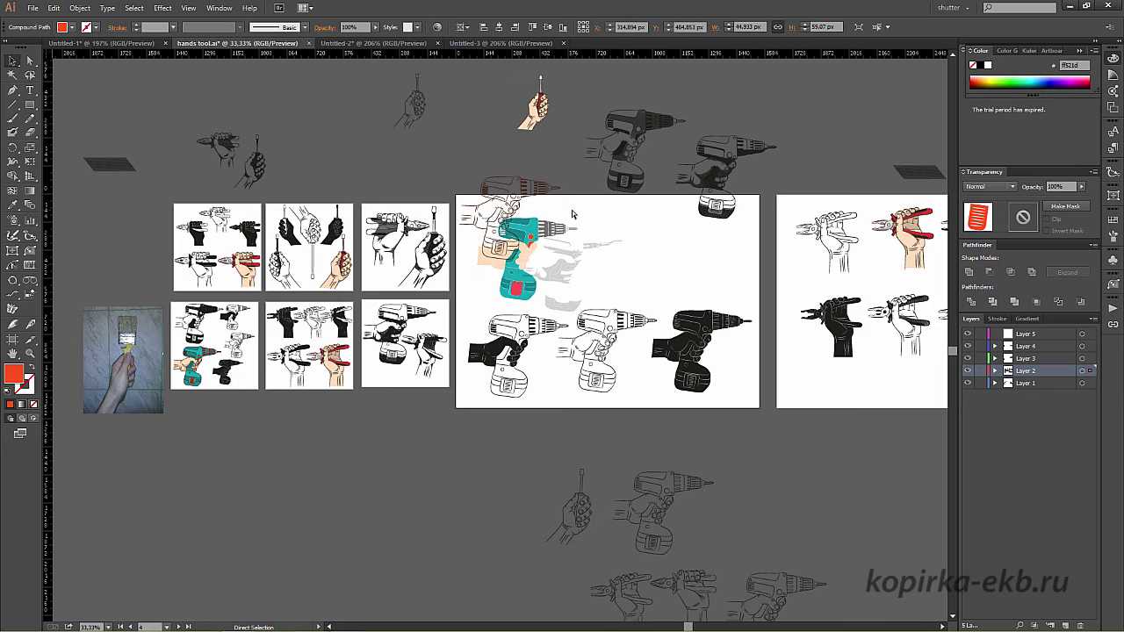
pyautogui.hotkey('ctrl', 'z')
pyautogui.hotkey('ctrl', 'z')
pyautogui.hotkey('ctrl', 'z')
# Regroup all teal drill parts with Ctrl+G and drag the drills into their final places.
pyautogui.click(489, 187)
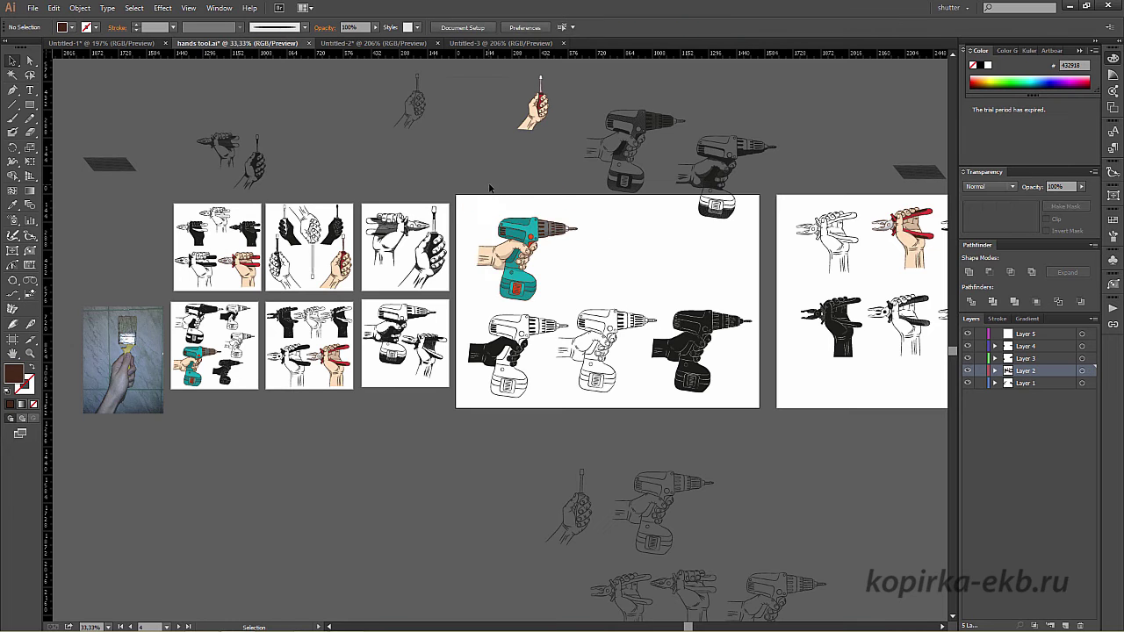
pyautogui.moveTo(467, 210); pyautogui.dragTo(592, 309)
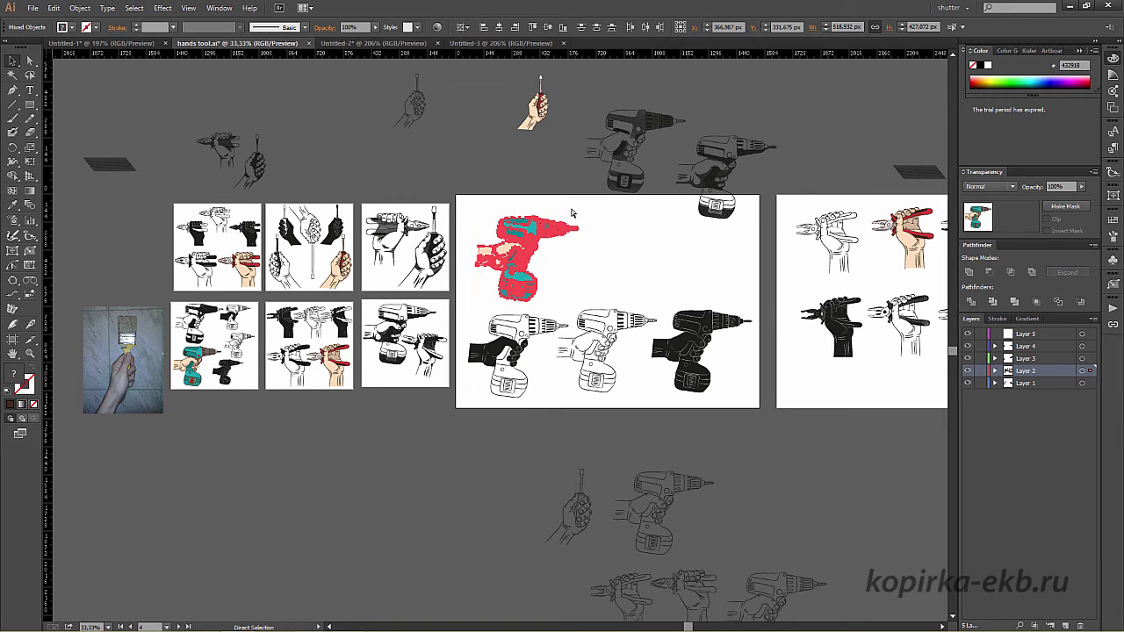
pyautogui.hotkey('ctrl', 'g')
pyautogui.moveTo(594, 221); pyautogui.dragTo(614, 236)
pyautogui.moveTo(716, 163); pyautogui.dragTo(722, 220)
pyautogui.moveTo(598, 347); pyautogui.dragTo(610, 383)
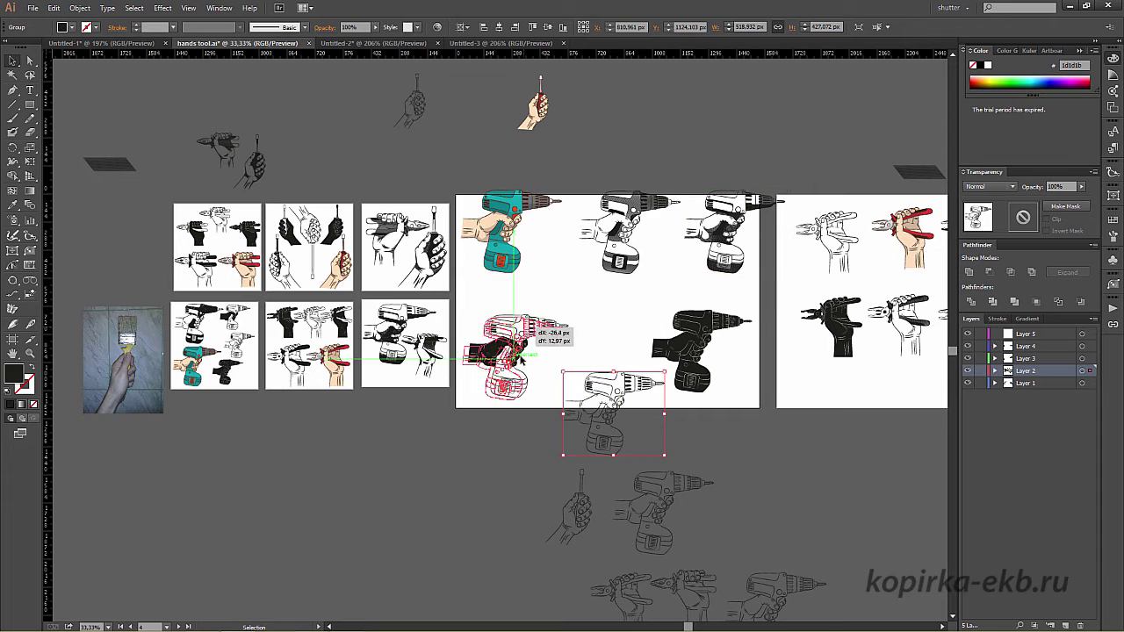
pyautogui.moveTo(500, 360); pyautogui.dragTo(481, 377)
pyautogui.moveTo(614, 413); pyautogui.dragTo(700, 335)
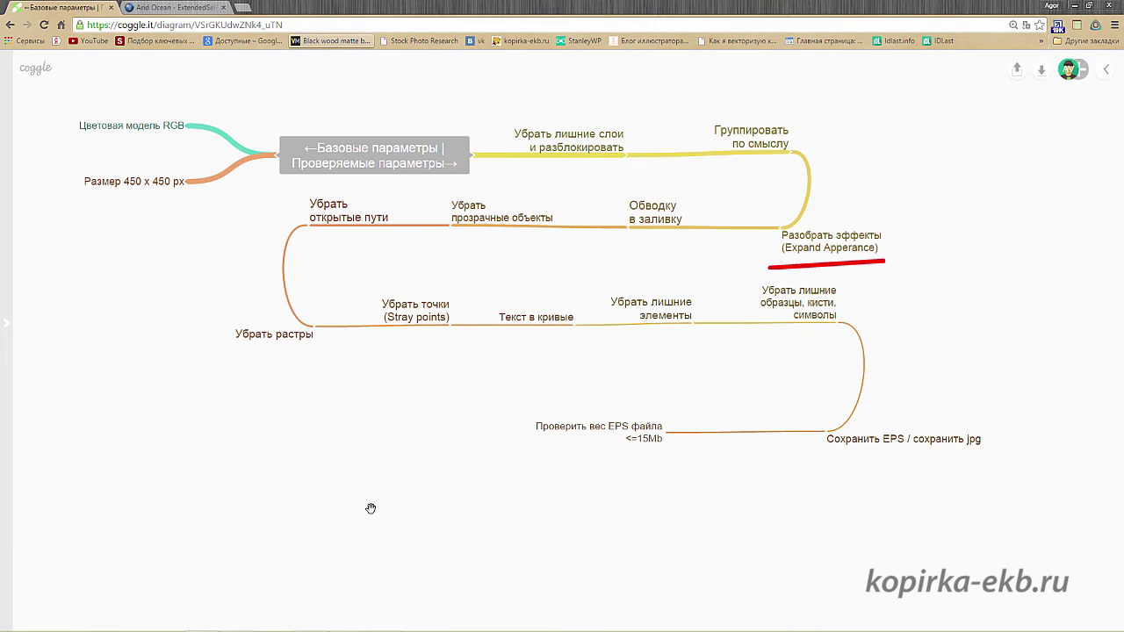
# Select all the hand-and-pliers artwork and apply Object > Expand Appearance.
pyautogui.hotkey('alt', 'Tab')
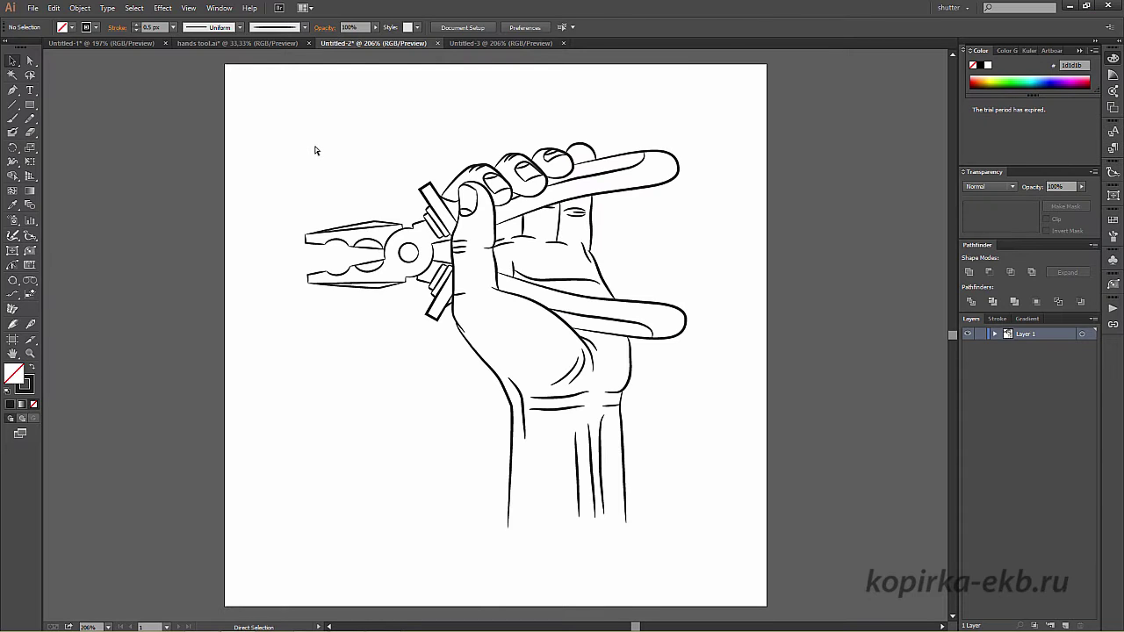
pyautogui.hotkey('ctrl', 'a')
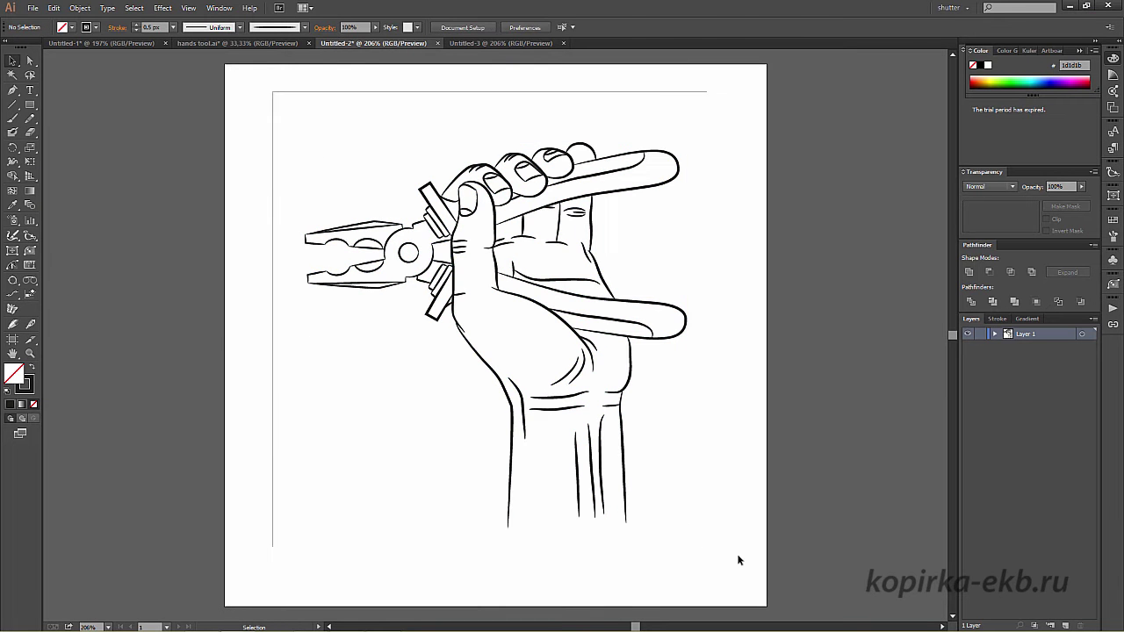
pyautogui.moveTo(272, 91); pyautogui.dragTo(708, 547)
pyautogui.click(80, 8)
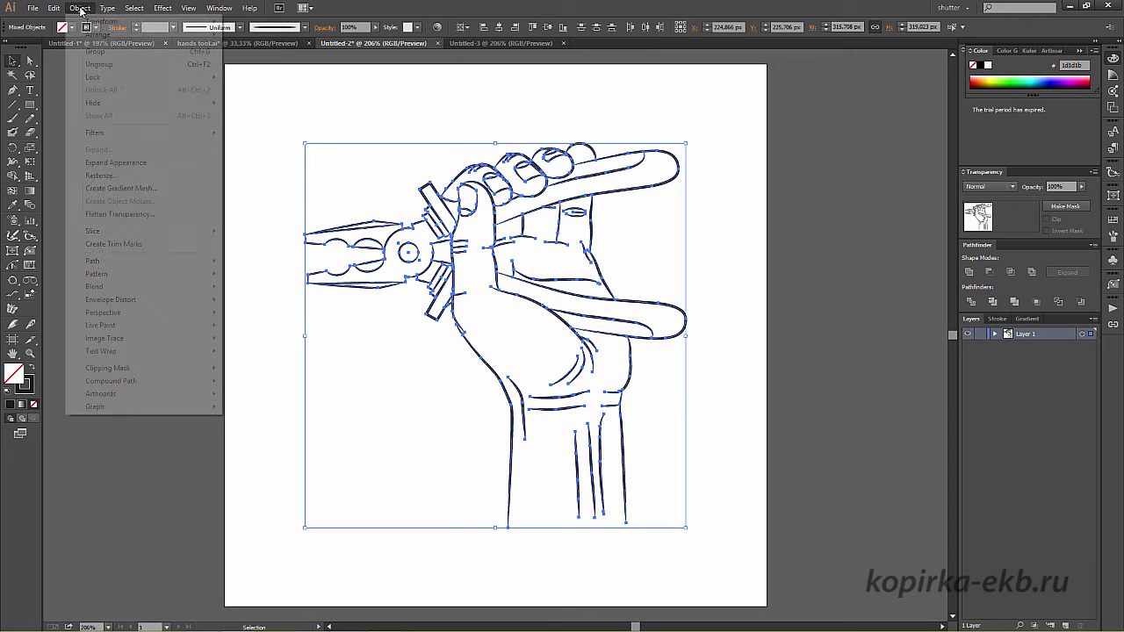
pyautogui.click(116, 162)
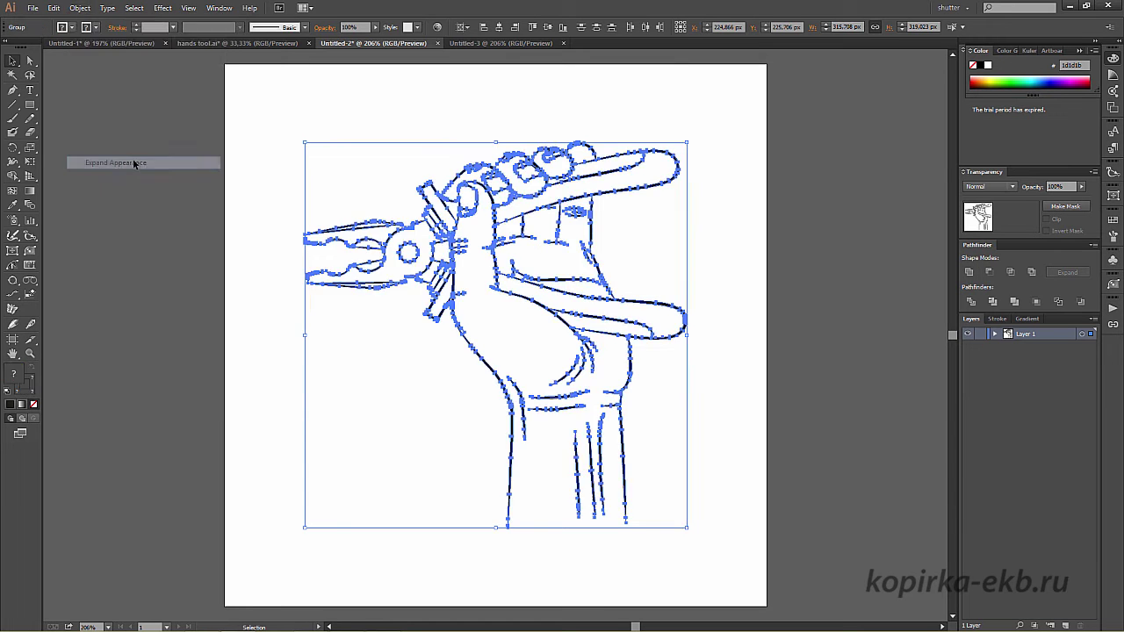
# Deselect, inspect the upper pliers jaw line, and show the brush library.
pyautogui.click(451, 104)
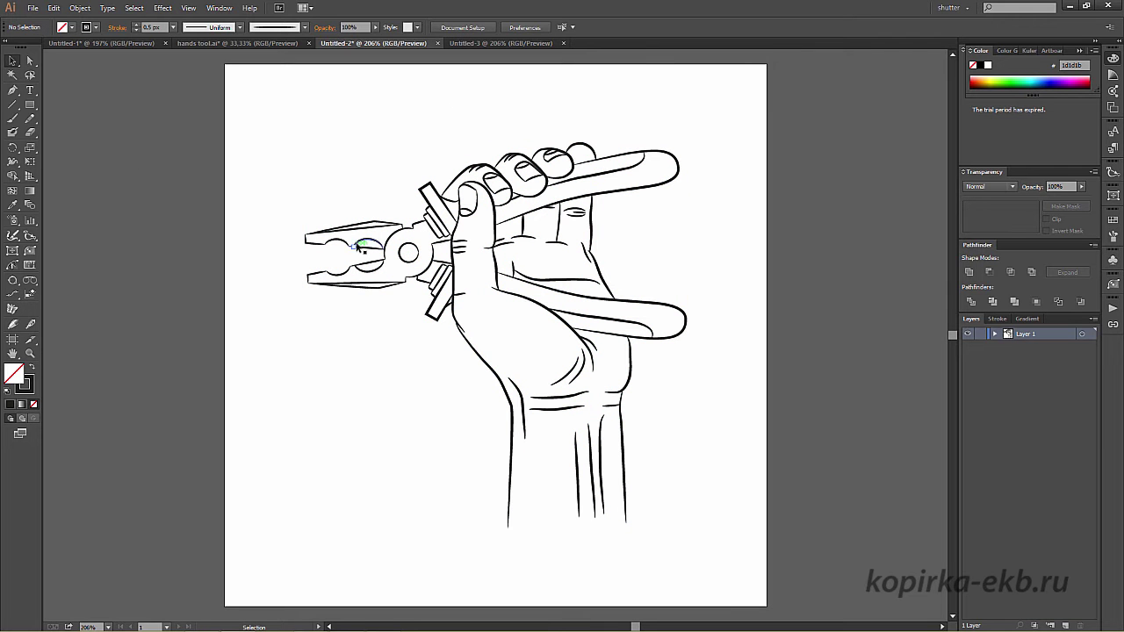
pyautogui.click(375, 230)
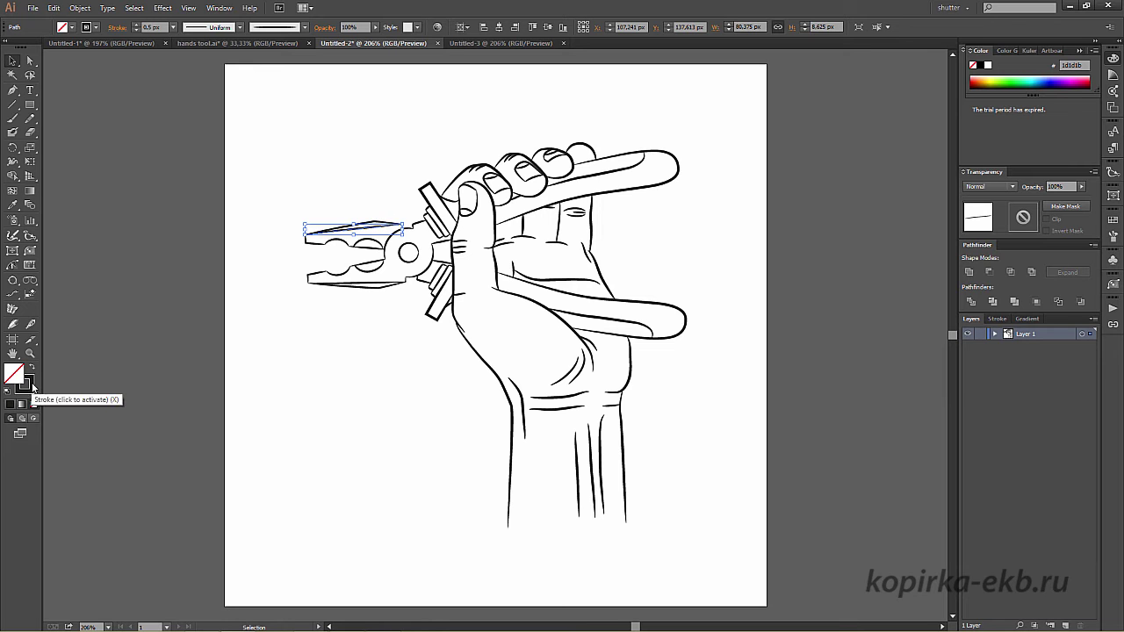
pyautogui.click(668, 188)
pyautogui.click(723, 186)
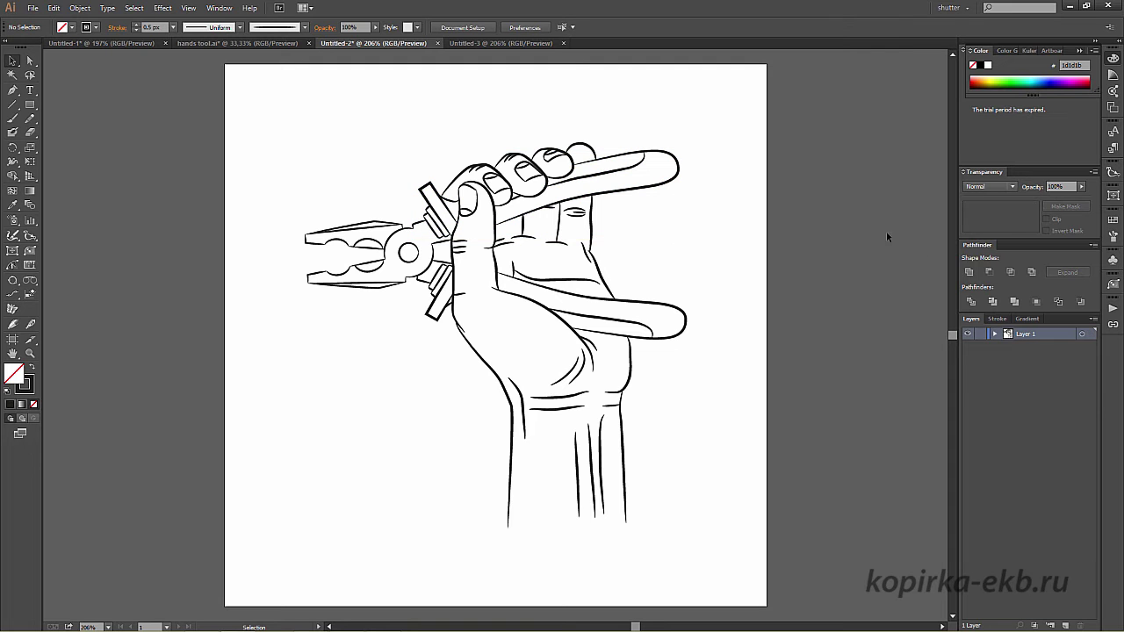
pyautogui.click(1112, 235)
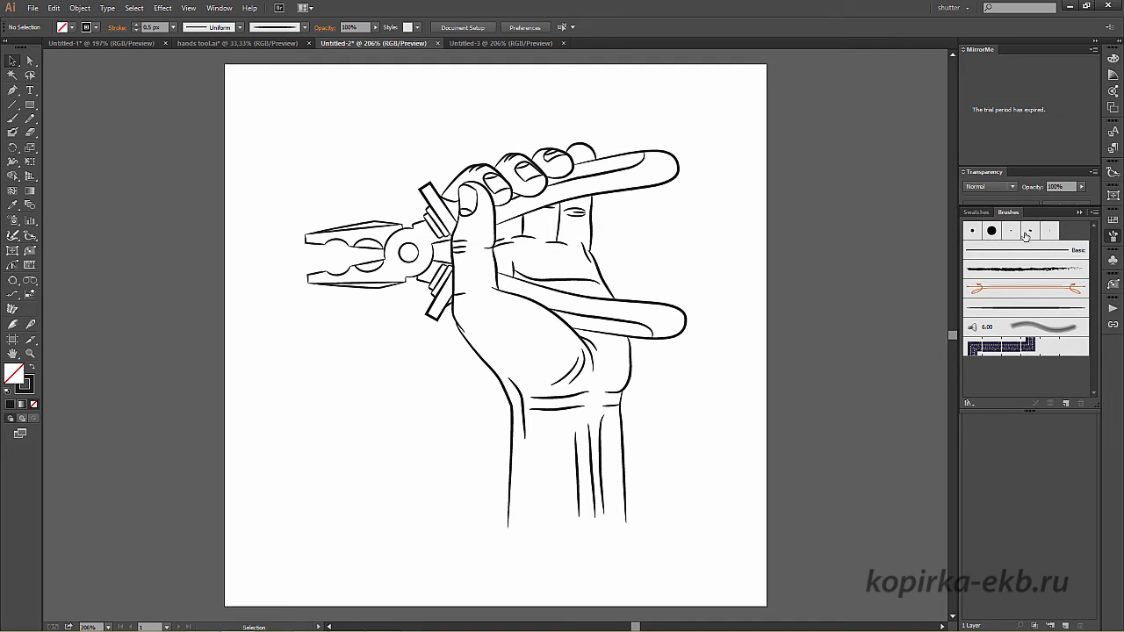
# Choose a 1 px brush and draw a diagonal test line near the page's top right.
pyautogui.click(1034, 309)
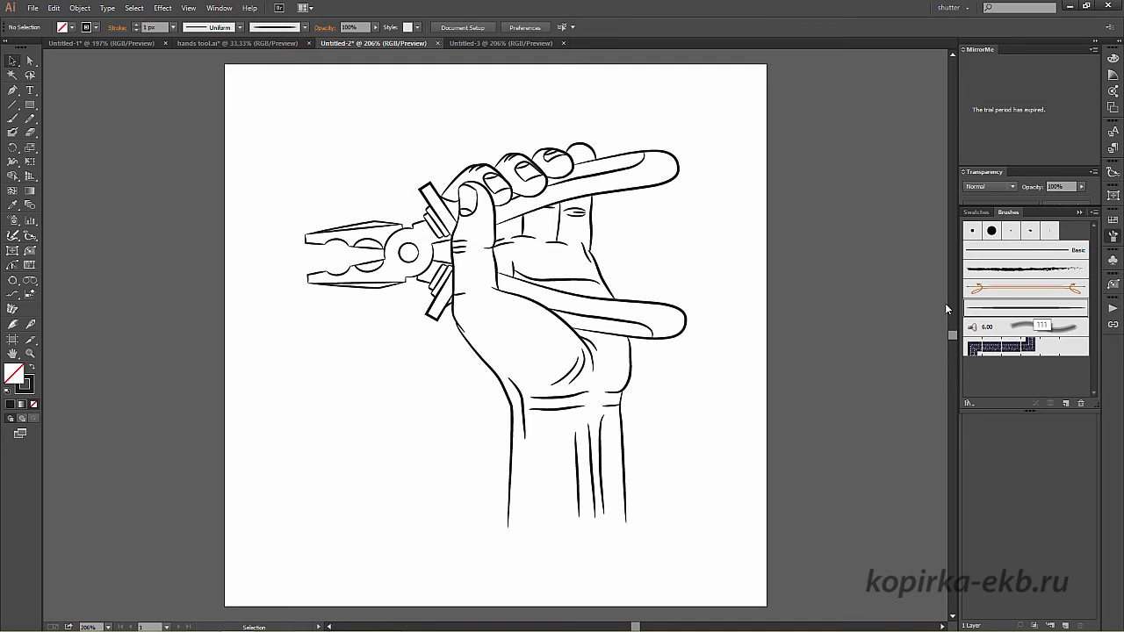
pyautogui.click(12, 104)
pyautogui.moveTo(568, 91); pyautogui.dragTo(737, 146)
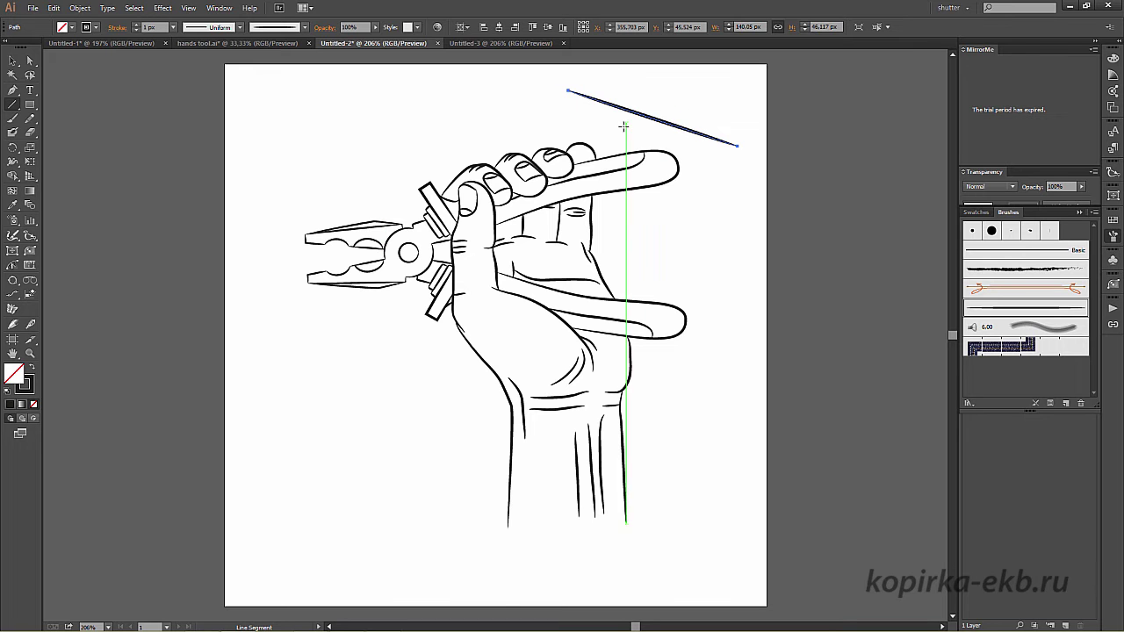
pyautogui.press('v')
pyautogui.click(231, 94)
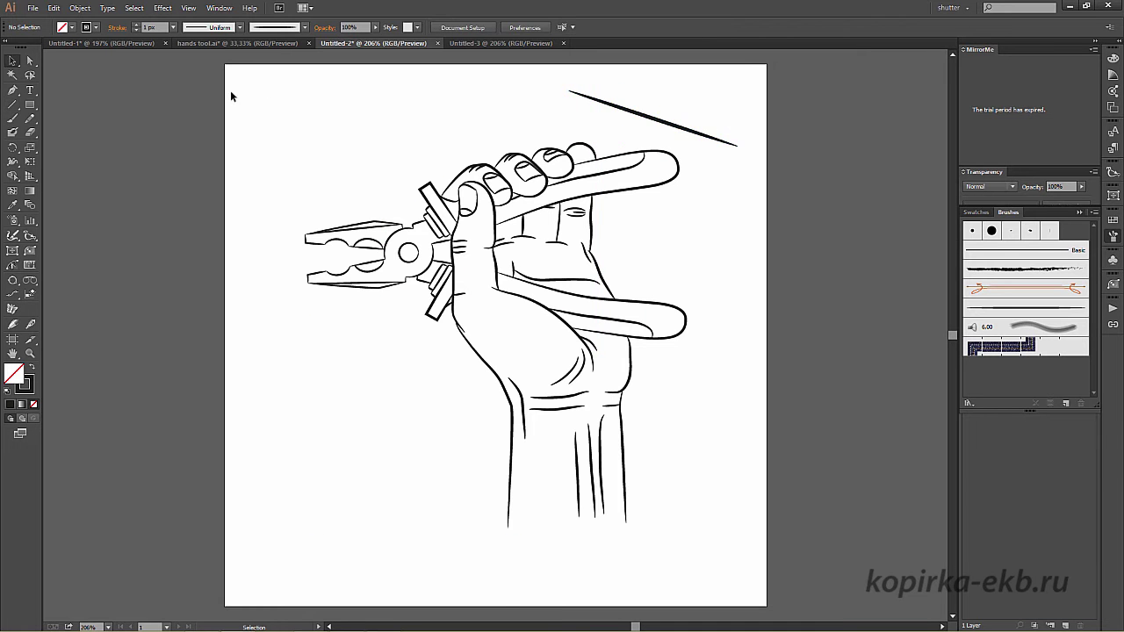
# Marquee-select the whole drawing and apply Object > Expand Appearance.
pyautogui.moveTo(239, 79); pyautogui.dragTo(737, 549)
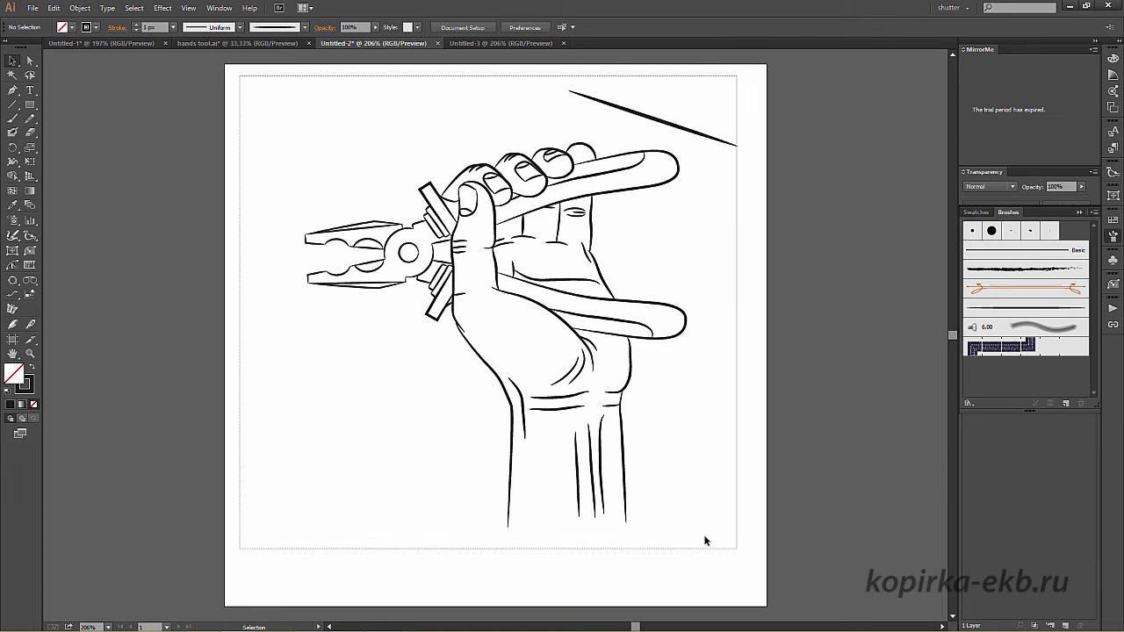
pyautogui.click(84, 11)
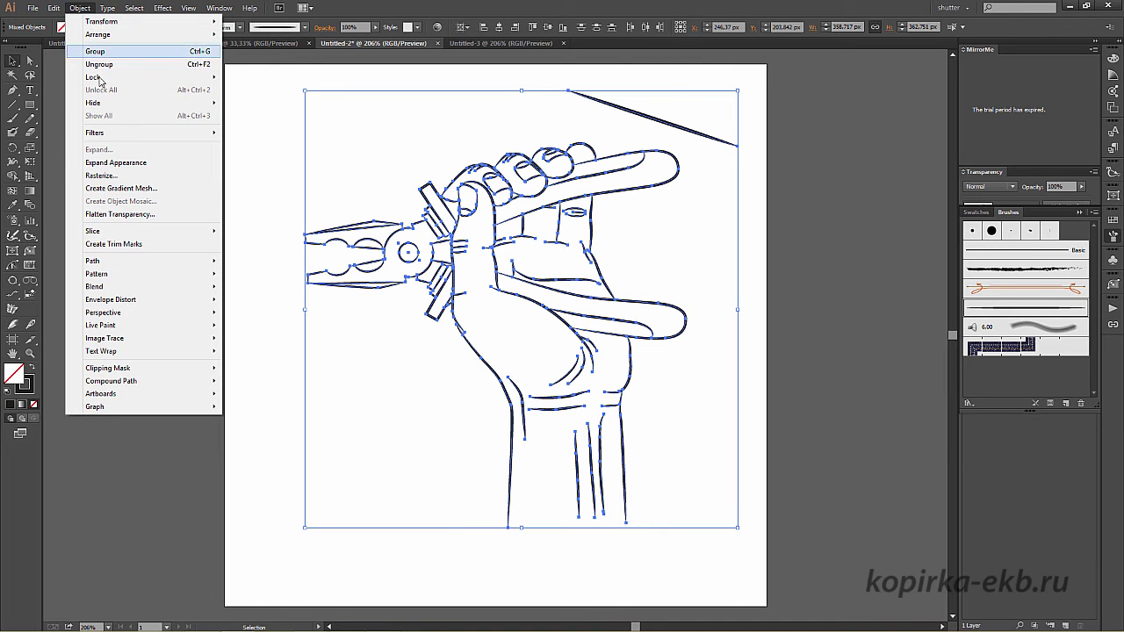
pyautogui.click(183, 161)
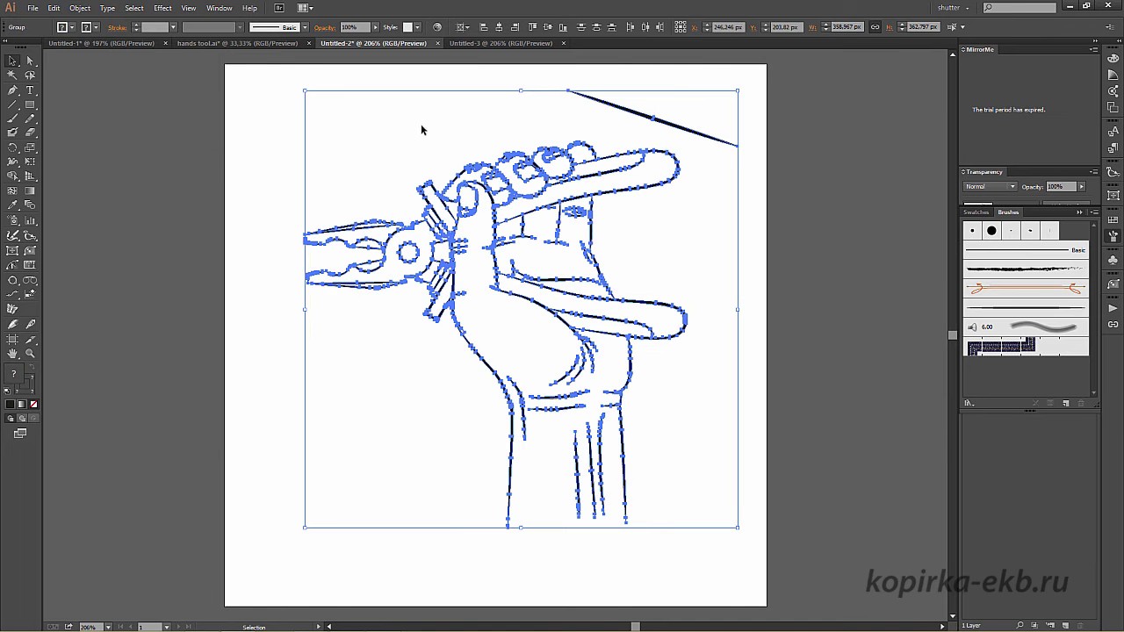
pyautogui.click(470, 121)
# Inspect the test line, pliers pivot and upper jaw paths, then fit the page in view.
pyautogui.click(642, 117)
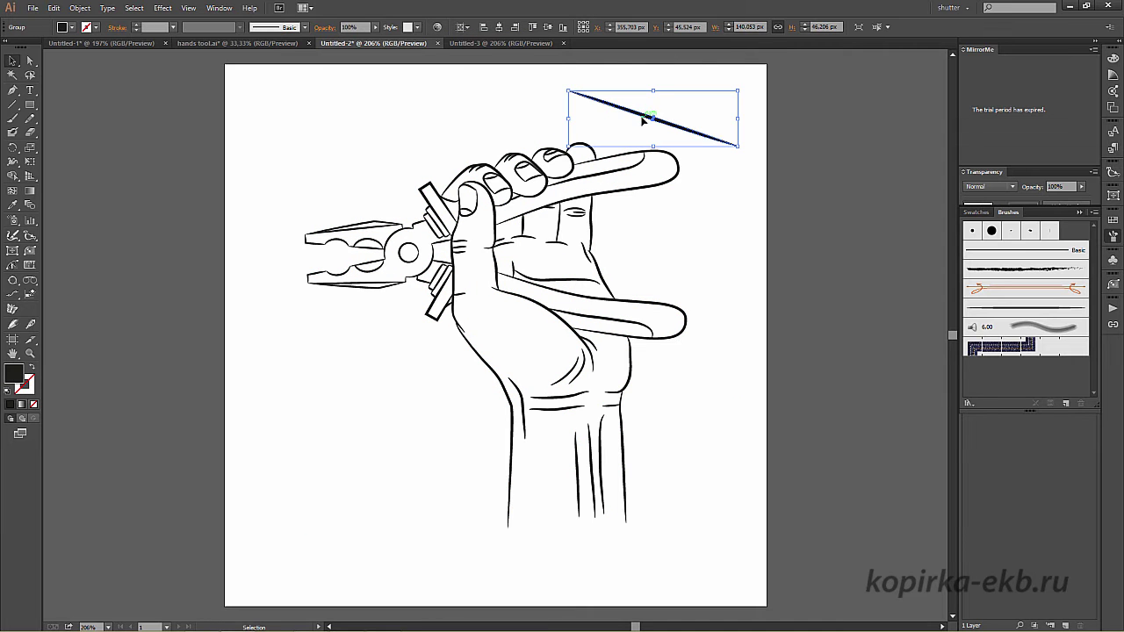
pyautogui.click(398, 238)
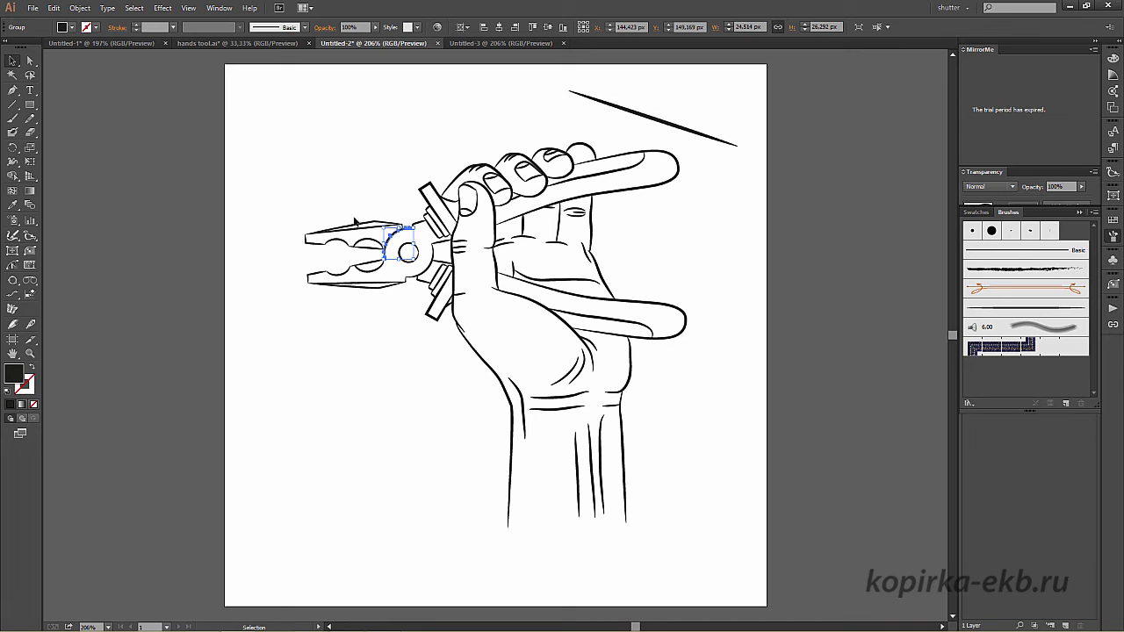
pyautogui.click(360, 228)
pyautogui.click(371, 180)
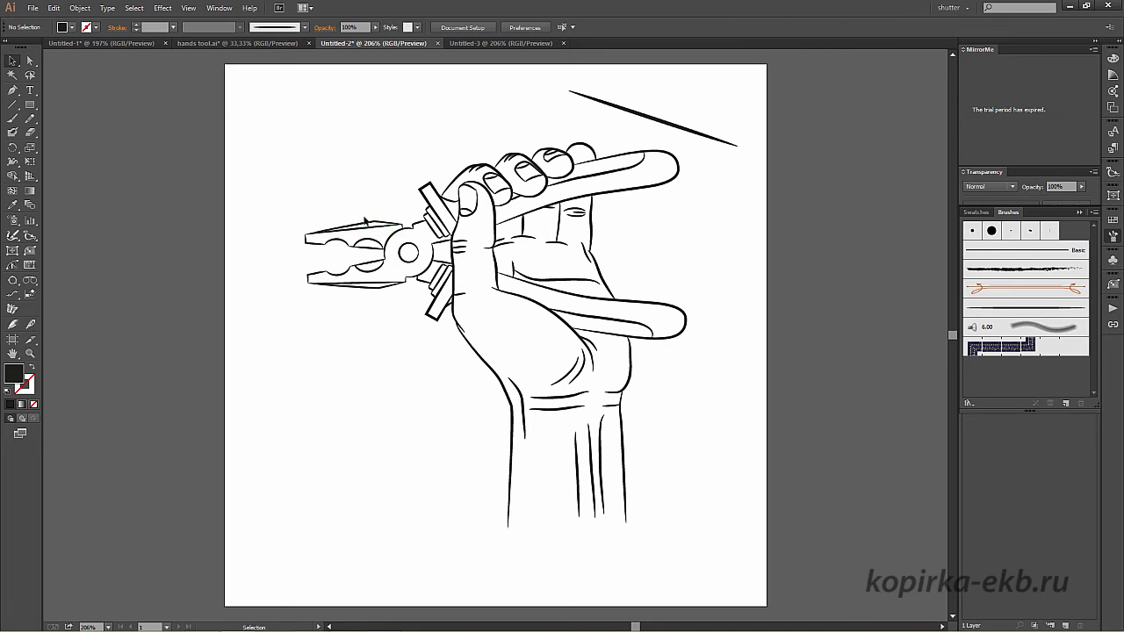
pyautogui.click(367, 229)
pyautogui.click(357, 196)
pyautogui.click(367, 225)
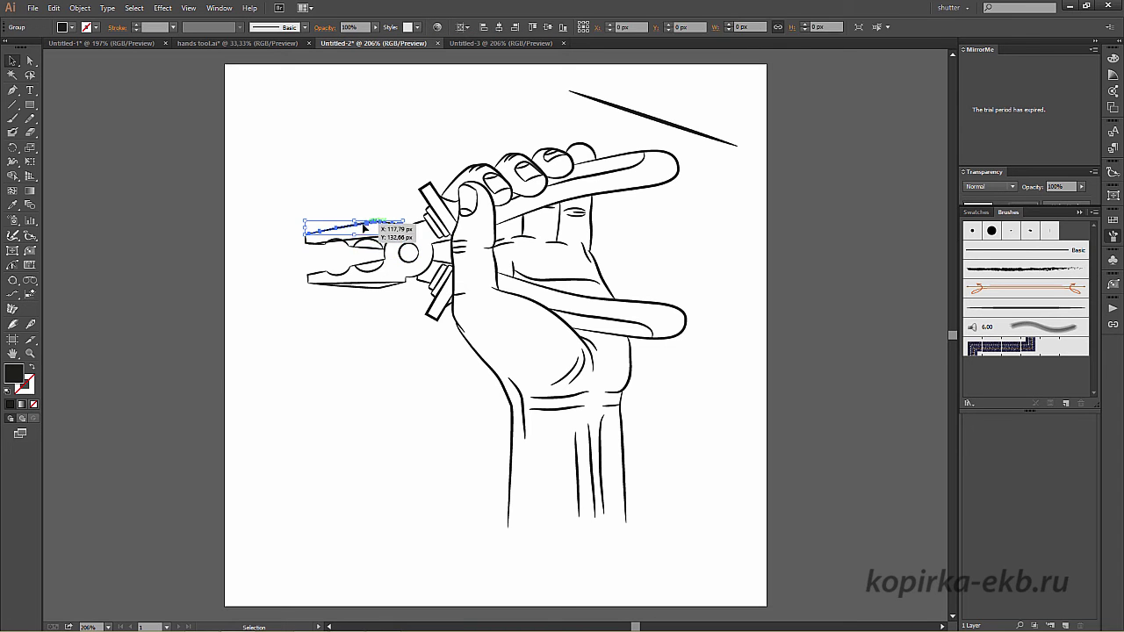
pyautogui.click(327, 167)
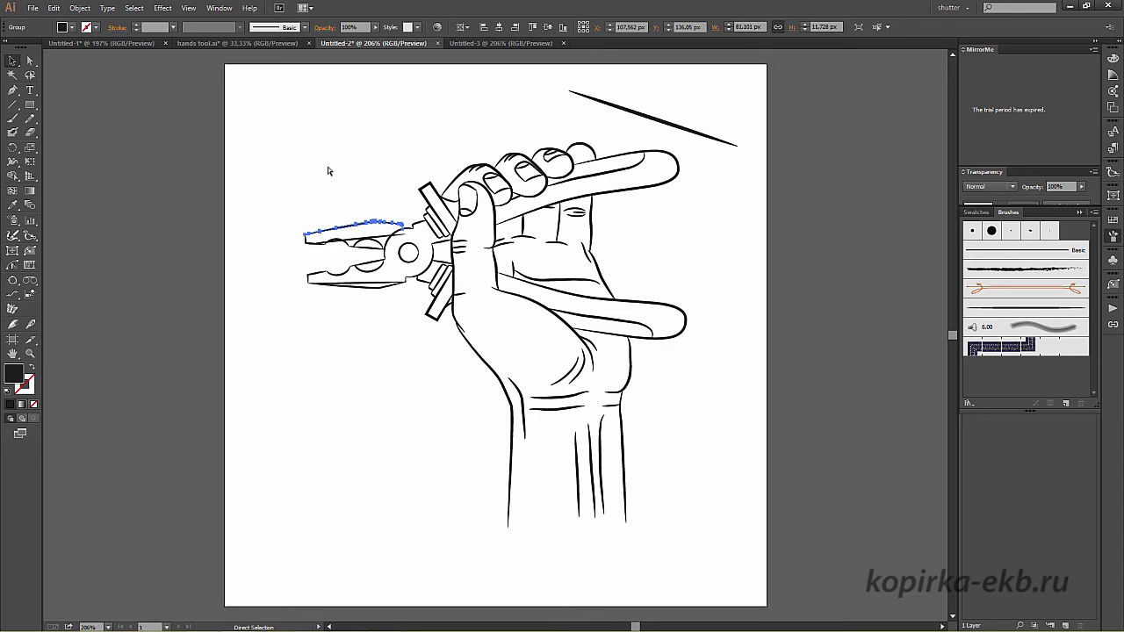
pyautogui.hotkey('ctrl', '0')
# Select the drawing group, zoom in, and switch to Outline view.
pyautogui.click(373, 250)
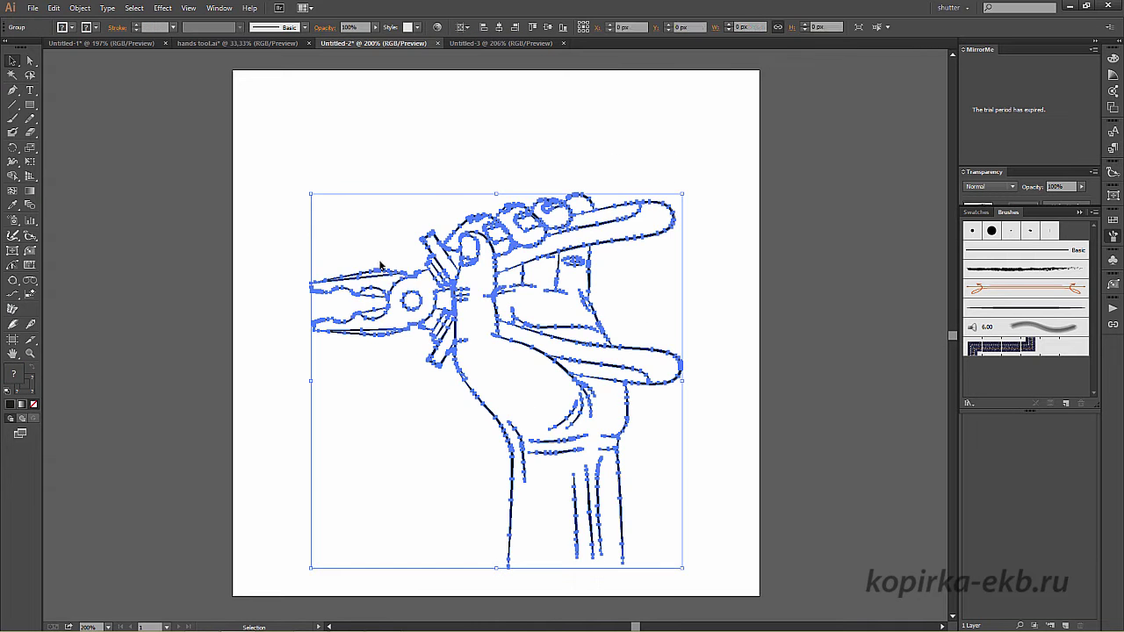
pyautogui.hotkey('ctrl', '=')
pyautogui.hotkey('ctrl', '=')
pyautogui.hotkey('ctrl', '=')
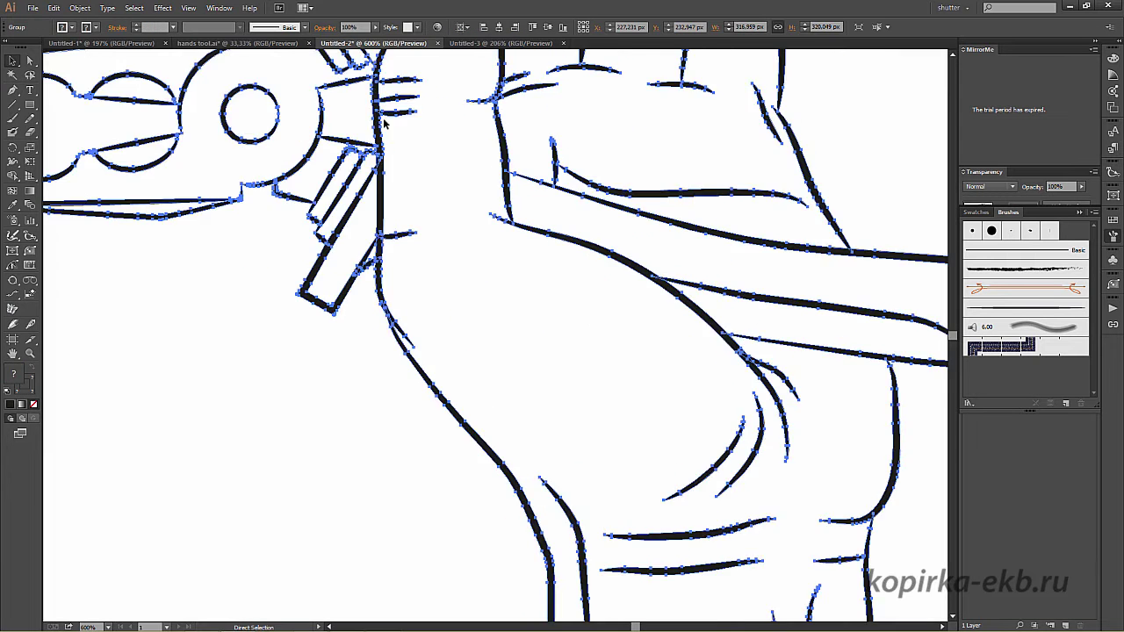
pyautogui.moveTo(362, 193); pyautogui.dragTo(422, 247)
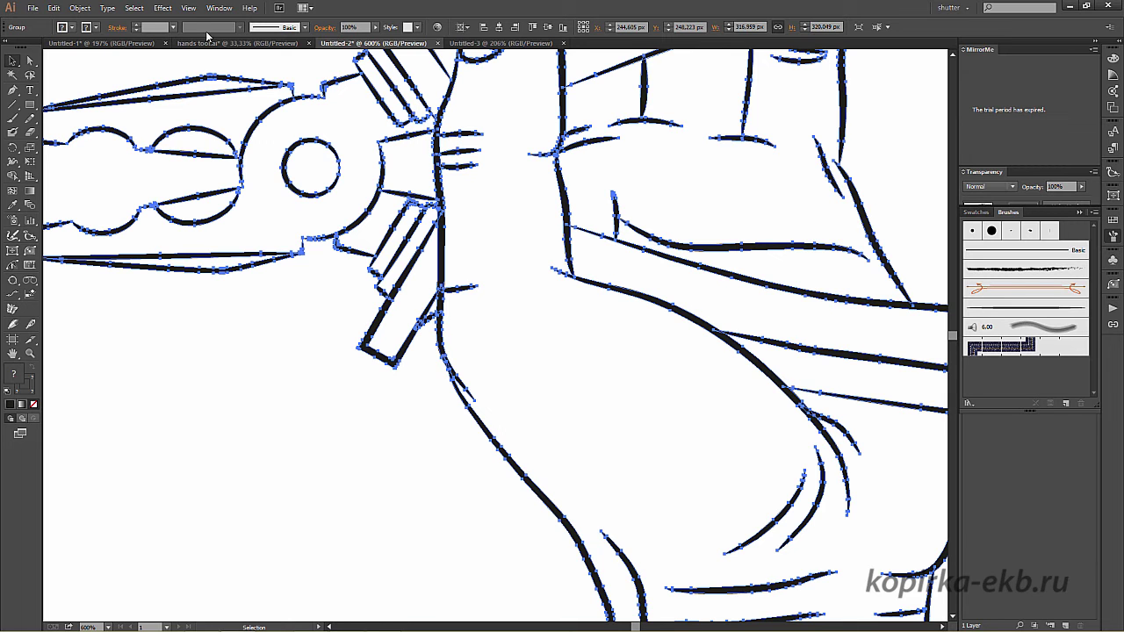
pyautogui.click(188, 8)
pyautogui.click(201, 26)
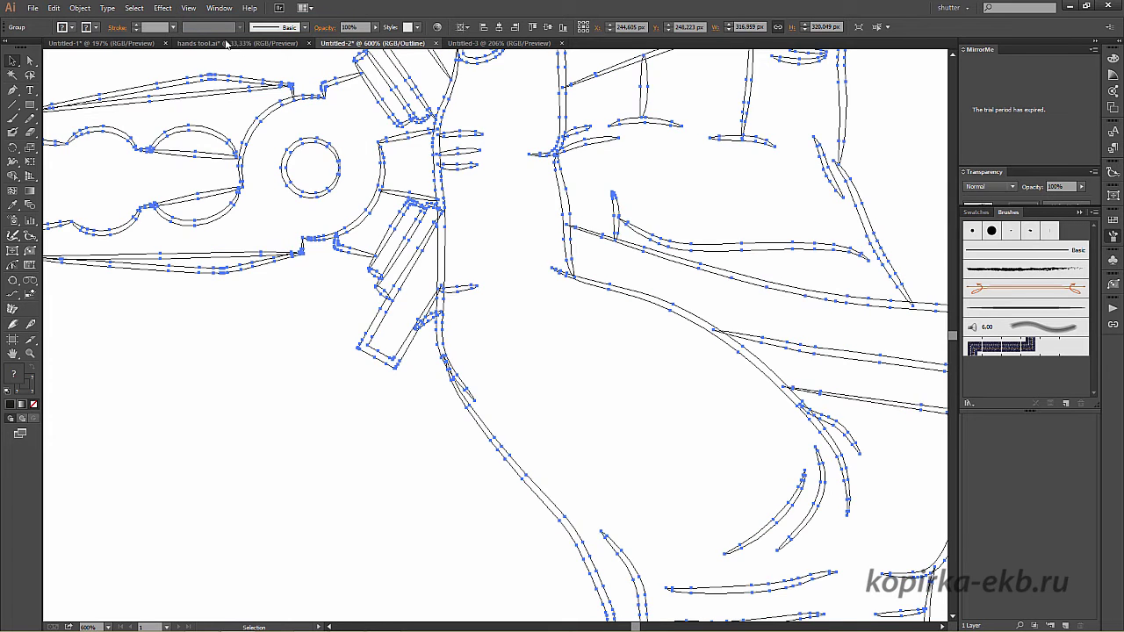
pyautogui.hotkey('ctrl', '+')
pyautogui.hotkey('ctrl', '+')
pyautogui.hotkey('ctrl', '+')
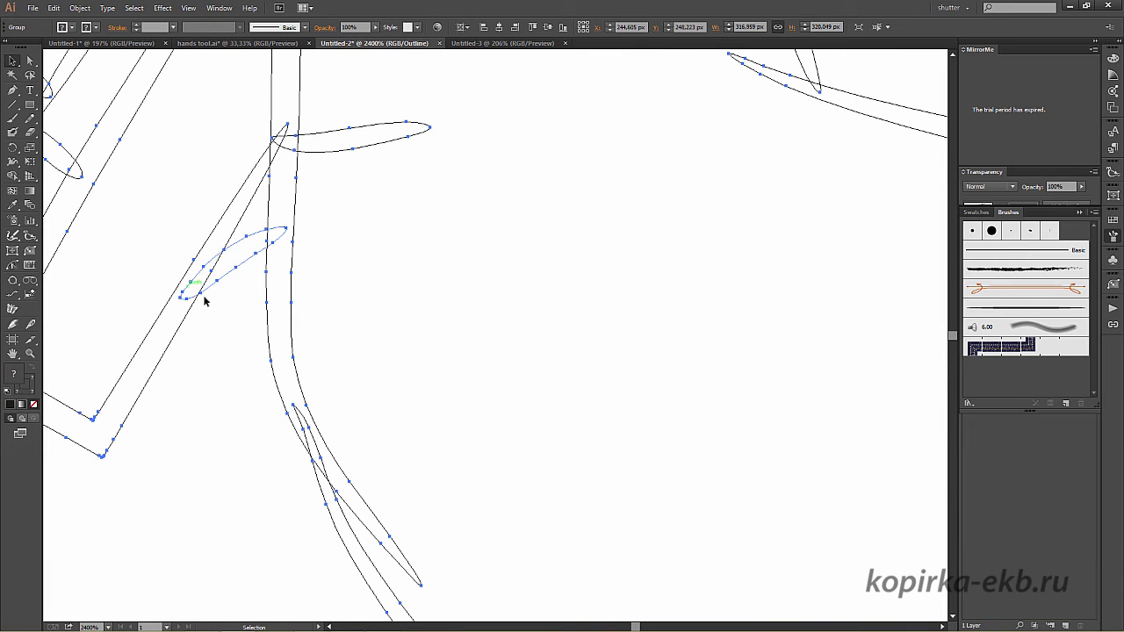
# Shift the group slightly right and merge the overlapping shapes with Pathfinder Unite.
pyautogui.hscroll(-5, 263, 193)
pyautogui.scroll(2, 263, 193)
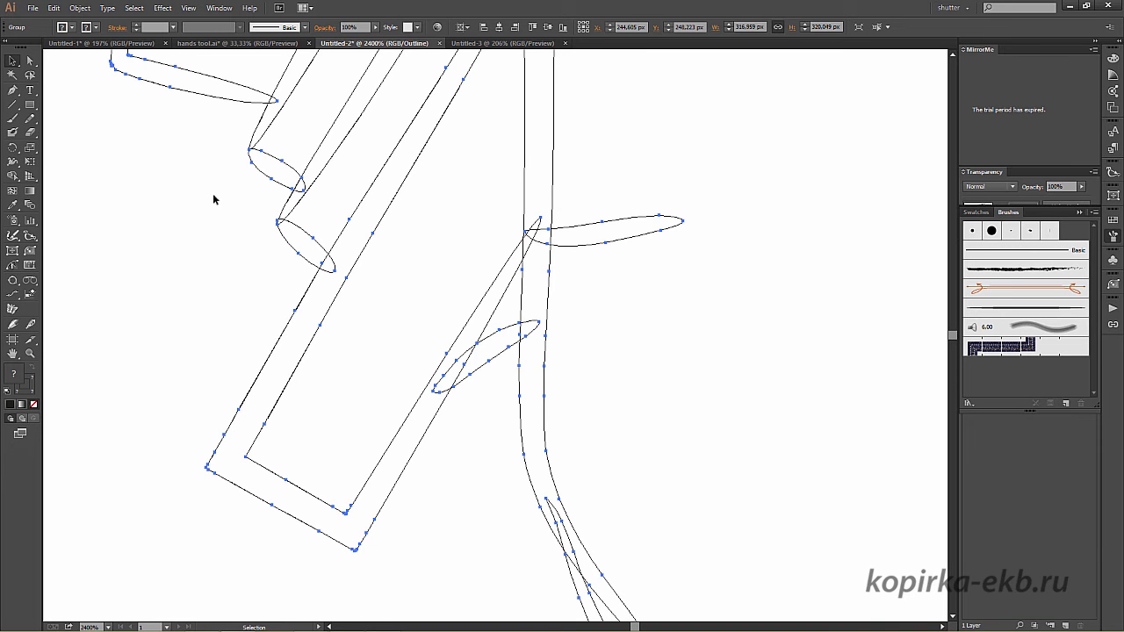
pyautogui.scroll(4, 270, 254)
pyautogui.hscroll(-2, 271, 254)
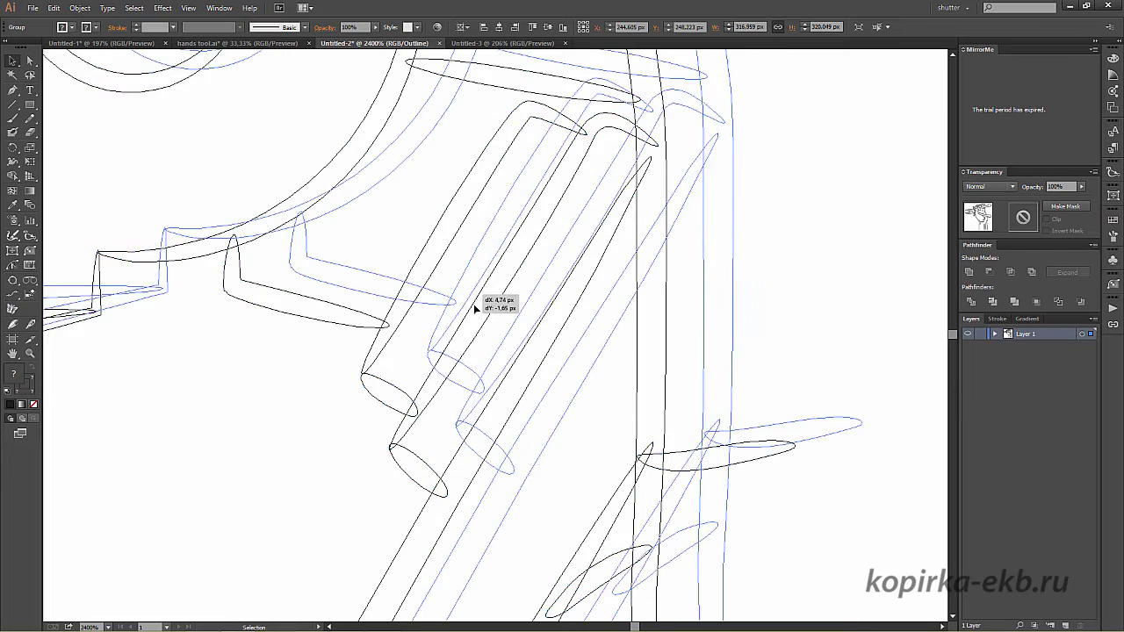
pyautogui.moveTo(561, 241); pyautogui.dragTo(632, 228)
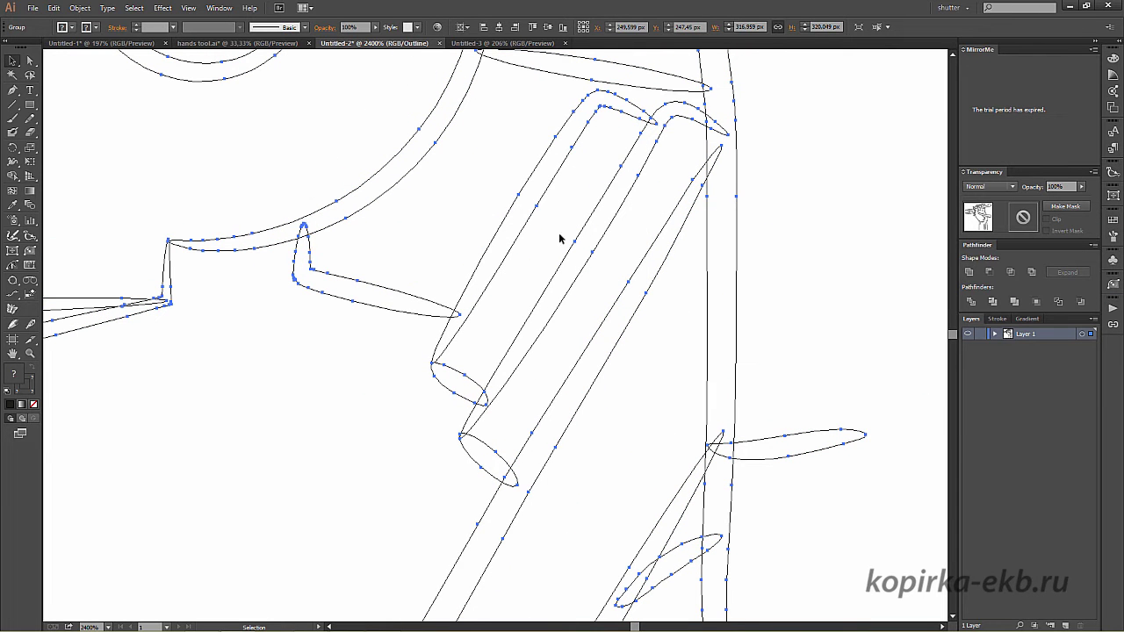
pyautogui.click(969, 274)
pyautogui.click(969, 274)
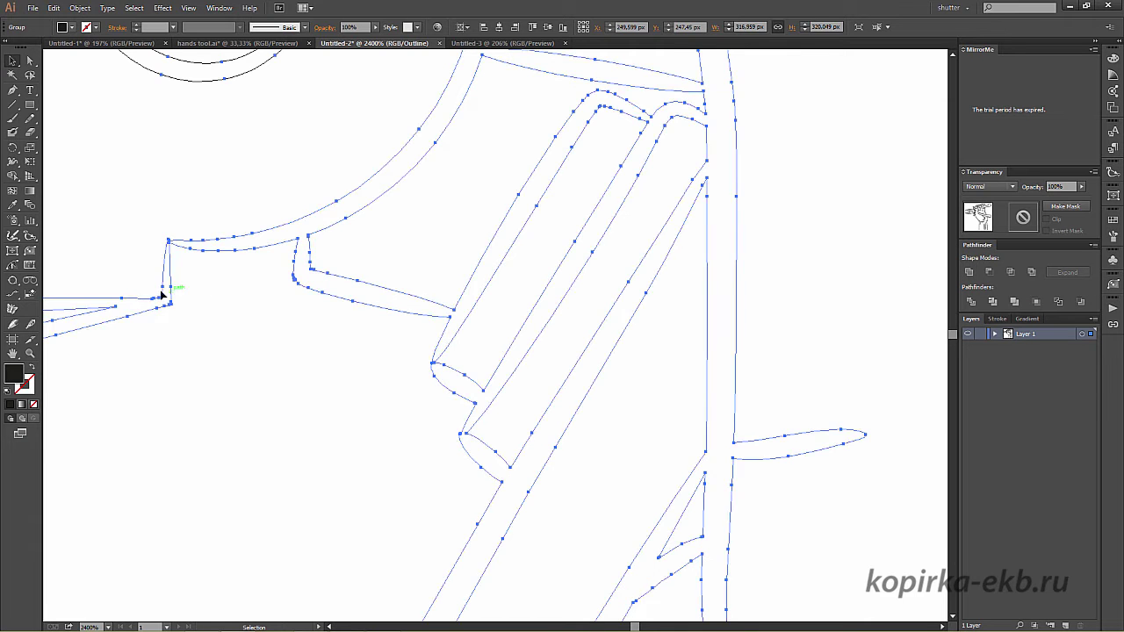
# Pan around checking the merged pliers outline, zoom out, and return to Preview view.
pyautogui.moveTo(168, 290)
pyautogui.mouseDown()
pyautogui.moveTo(407, 280)
pyautogui.moveTo(916, 391)
pyautogui.mouseUp()
pyautogui.moveTo(358, 277); pyautogui.dragTo(569, 281)
pyautogui.moveTo(417, 238); pyautogui.dragTo(302, 315)
pyautogui.moveTo(568, 274); pyautogui.dragTo(466, 326)
pyautogui.moveTo(597, 223); pyautogui.dragTo(331, 249)
pyautogui.moveTo(600, 200); pyautogui.dragTo(529, 243)
pyautogui.hotkey('ctrl', '-')
pyautogui.hotkey('ctrl', '-')
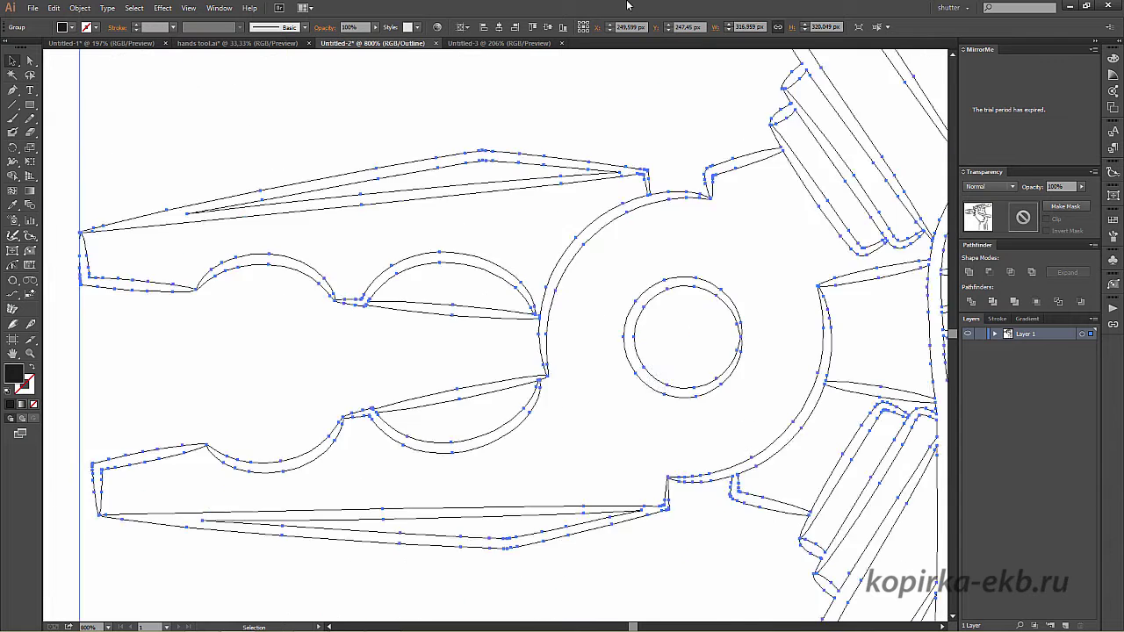
pyautogui.hotkey('ctrl', '-')
pyautogui.hotkey('ctrl', '-')
pyautogui.click(188, 8)
pyautogui.click(199, 21)
pyautogui.click(532, 165)
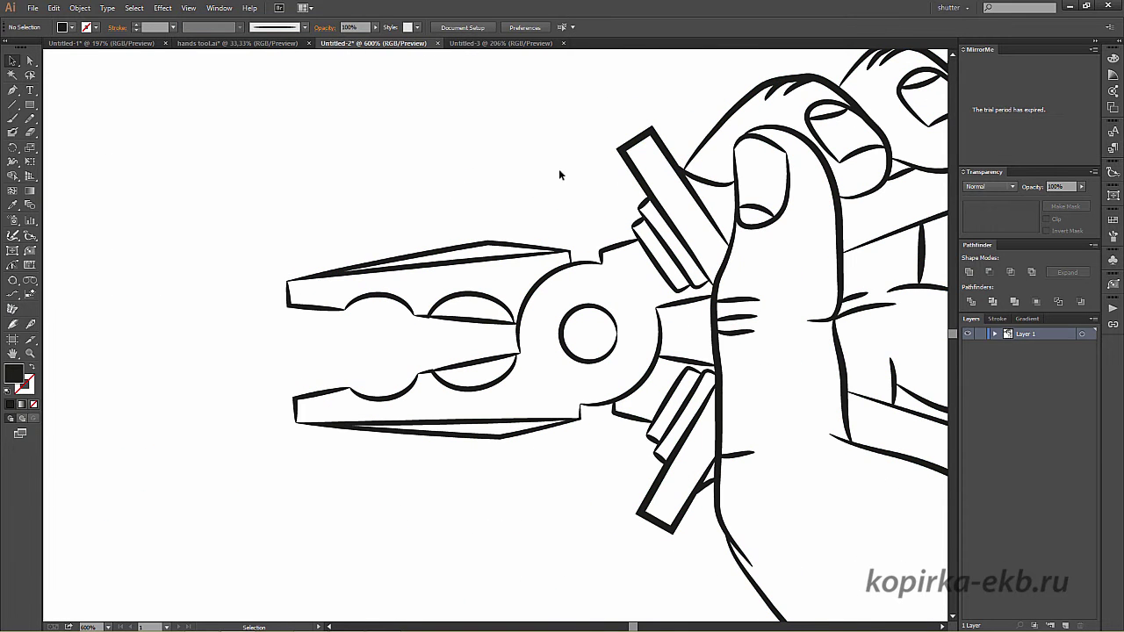
pyautogui.hotkey('ctrl', 'a')
pyautogui.hotkey('ctrl', '-')
pyautogui.hotkey('ctrl', '-')
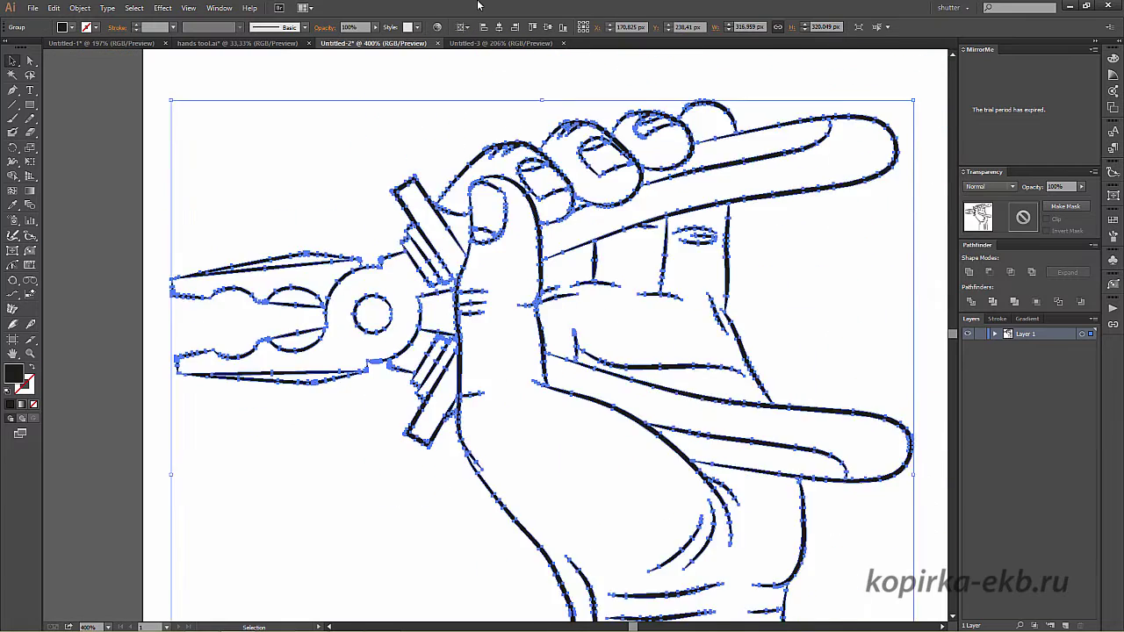
pyautogui.hotkey('ctrl', '-')
pyautogui.moveTo(529, 265); pyautogui.dragTo(583, 234)
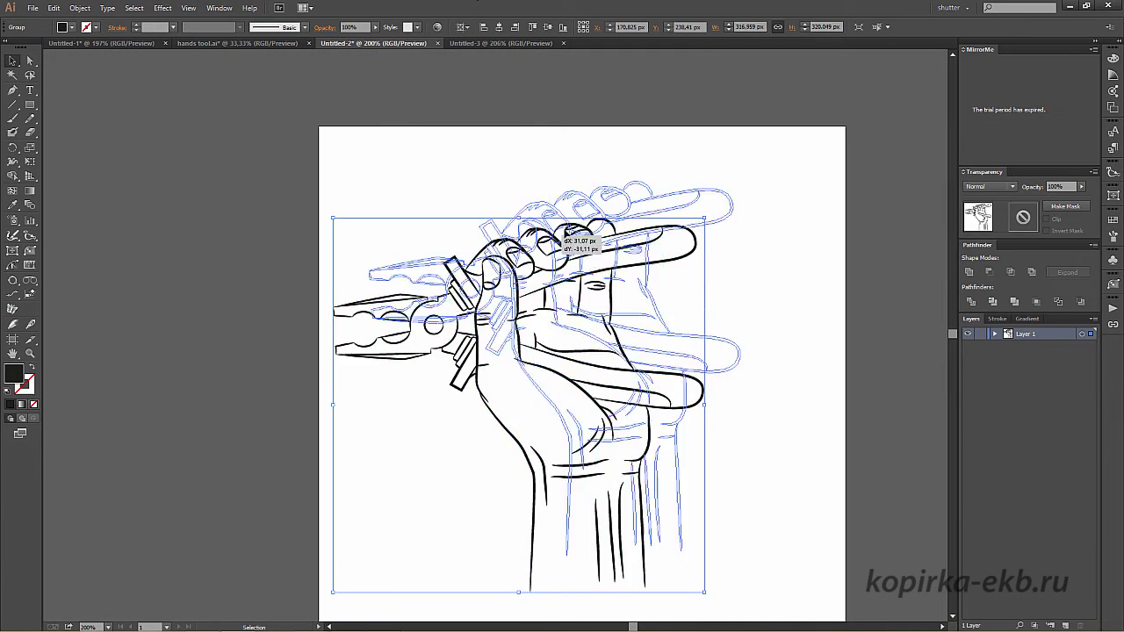
pyautogui.click(583, 146)
pyautogui.moveTo(547, 164); pyautogui.dragTo(421, 123)
pyautogui.hotkey('ctrl', 'a')
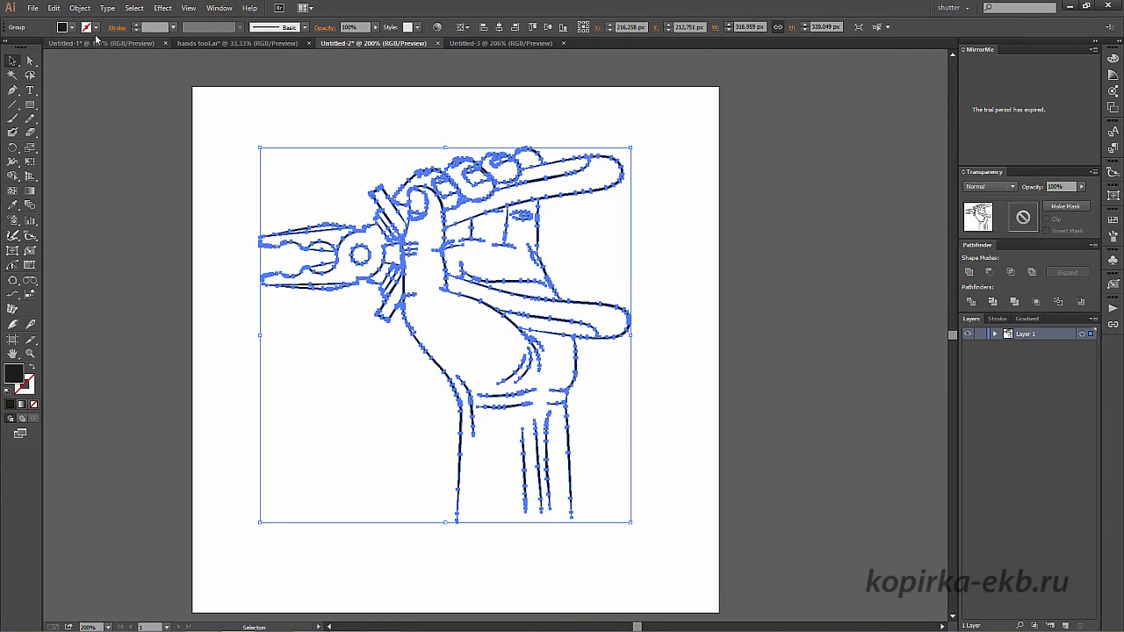
pyautogui.click(79, 9)
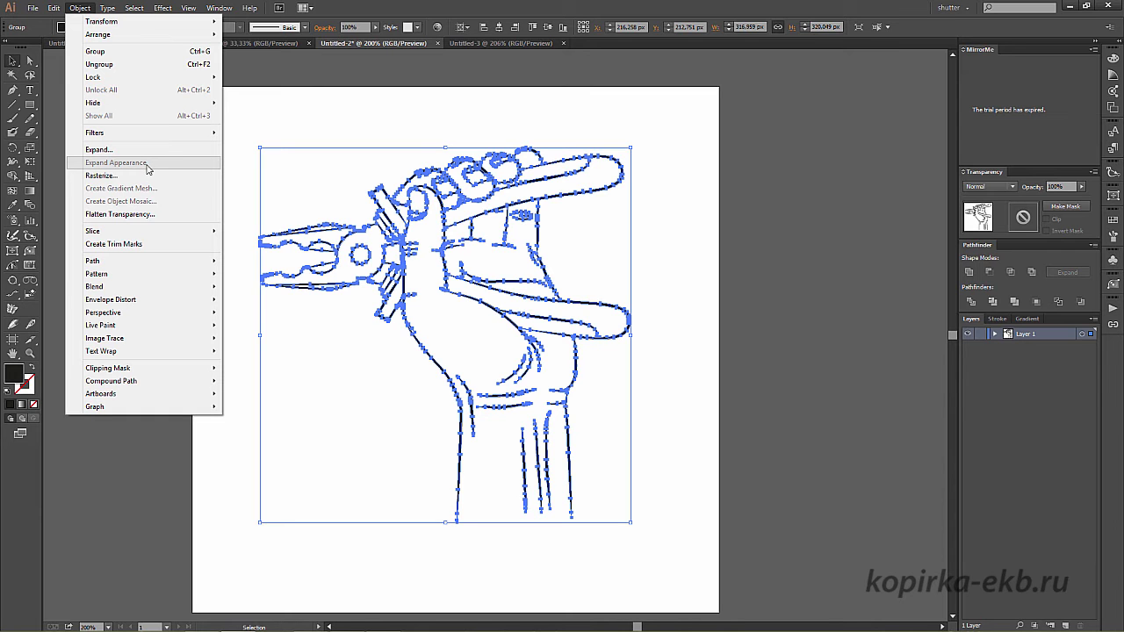
pyautogui.click(416, 108)
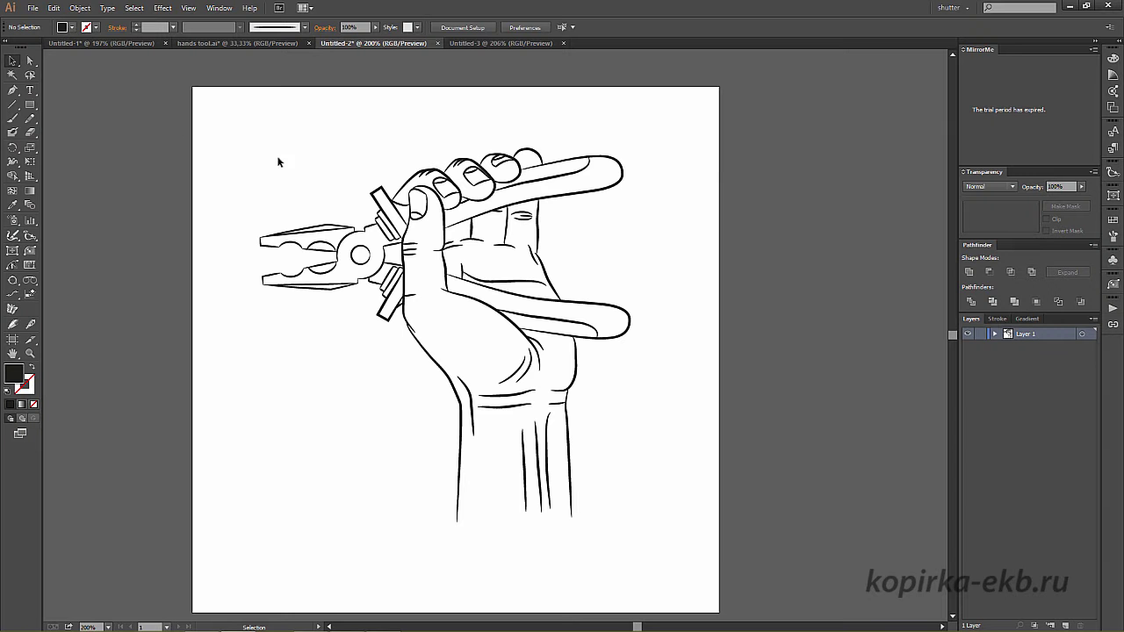
# Draw a small square with fill and stroke swapped and a 4 px stroke.
pyautogui.click(12, 104)
pyautogui.click(38, 105)
pyautogui.moveTo(223, 120); pyautogui.dragTo(316, 202)
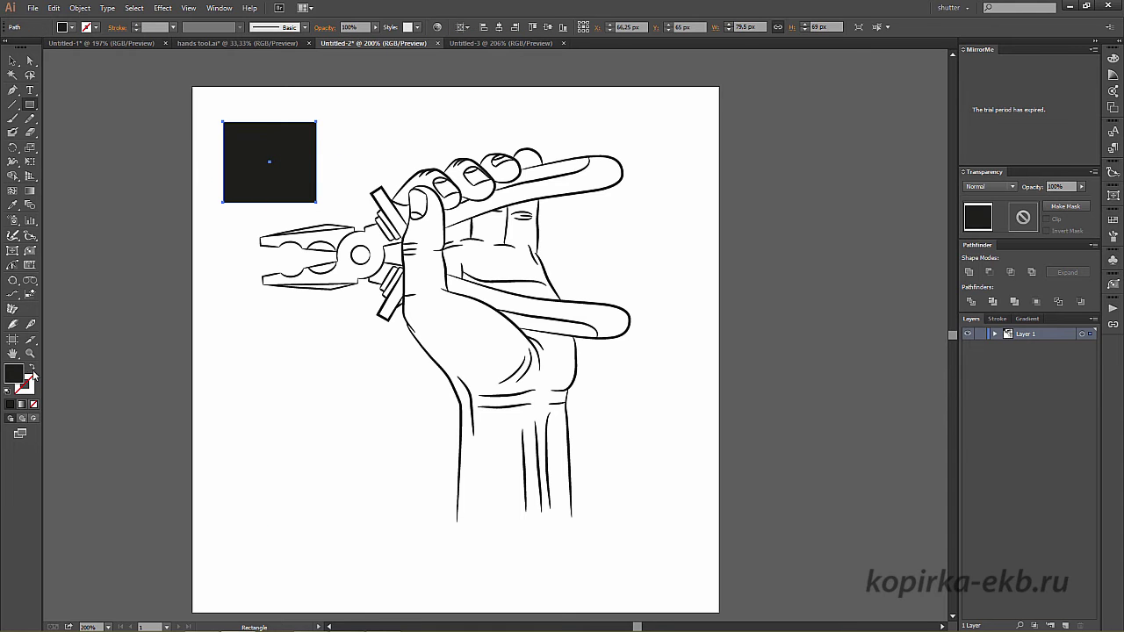
pyautogui.click(38, 359)
pyautogui.click(173, 27)
pyautogui.click(185, 85)
# Move the square to the page's lower left, then enlarge it toward the top.
pyautogui.press('v')
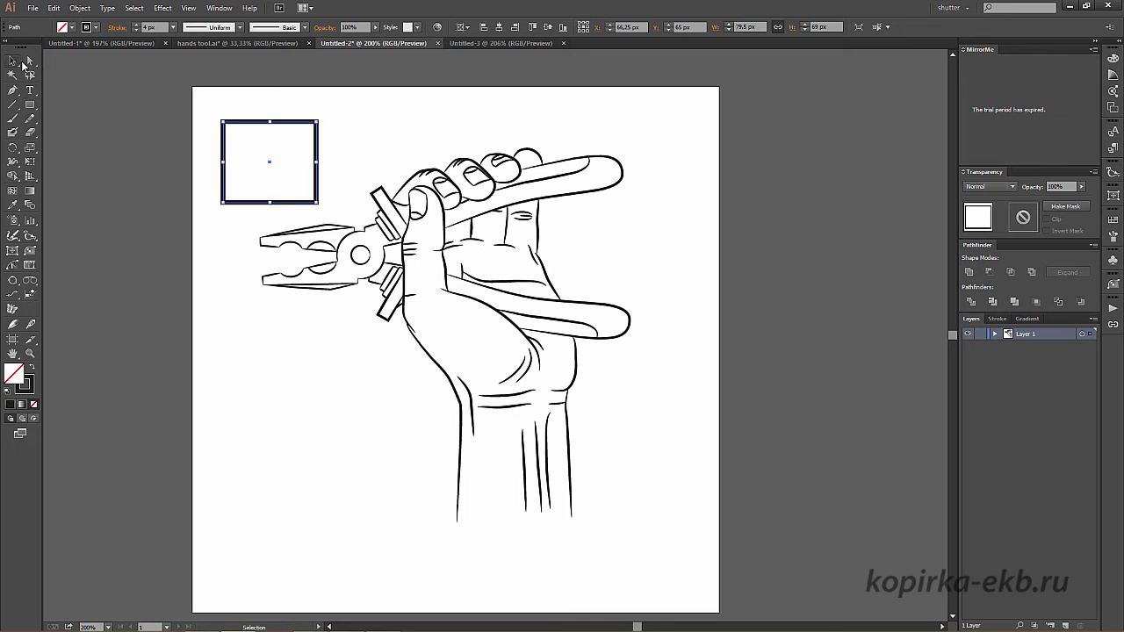
pyautogui.click(354, 126)
pyautogui.moveTo(320, 129); pyautogui.dragTo(361, 395)
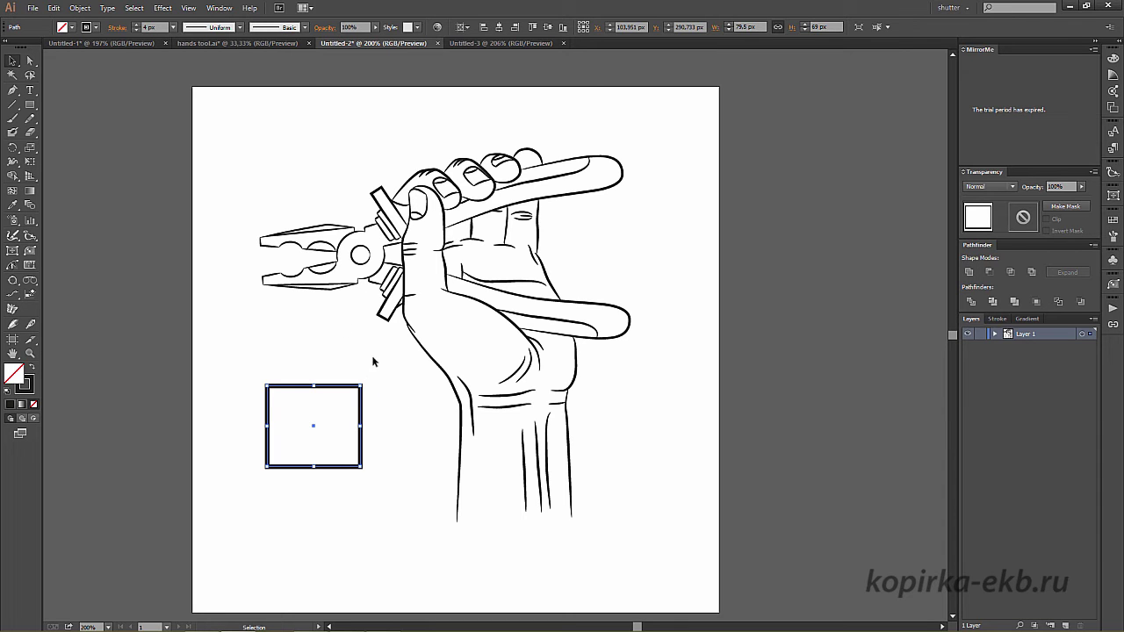
pyautogui.moveTo(362, 388); pyautogui.dragTo(633, 93)
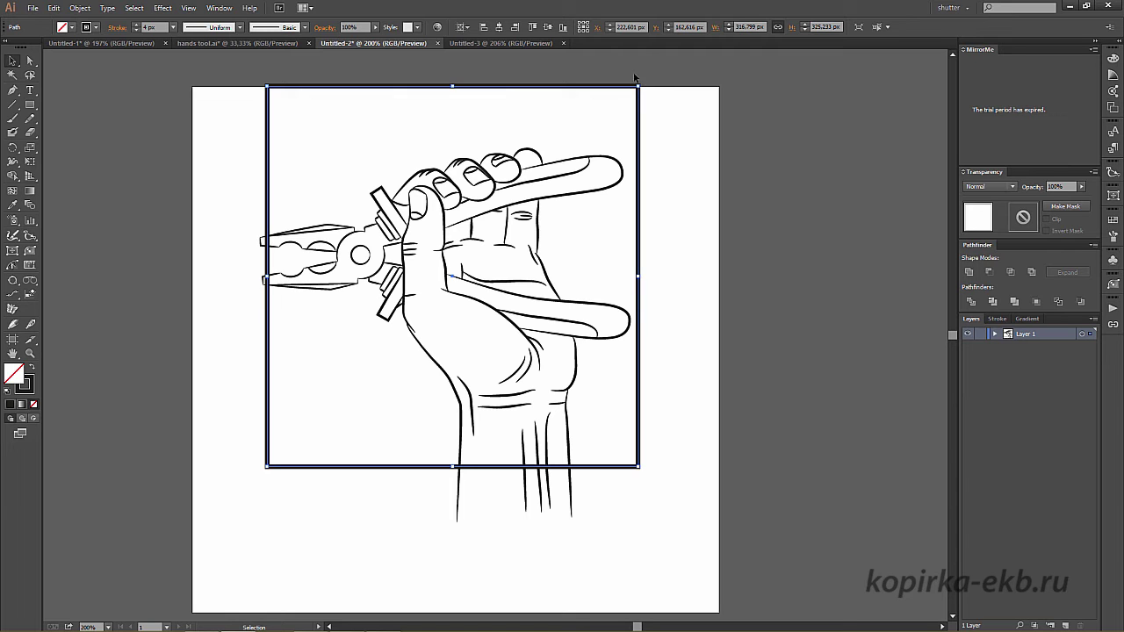
# Undo the enlargement and apply Object > Path > Outline Stroke to the square.
pyautogui.hotkey('ctrl', 'z')
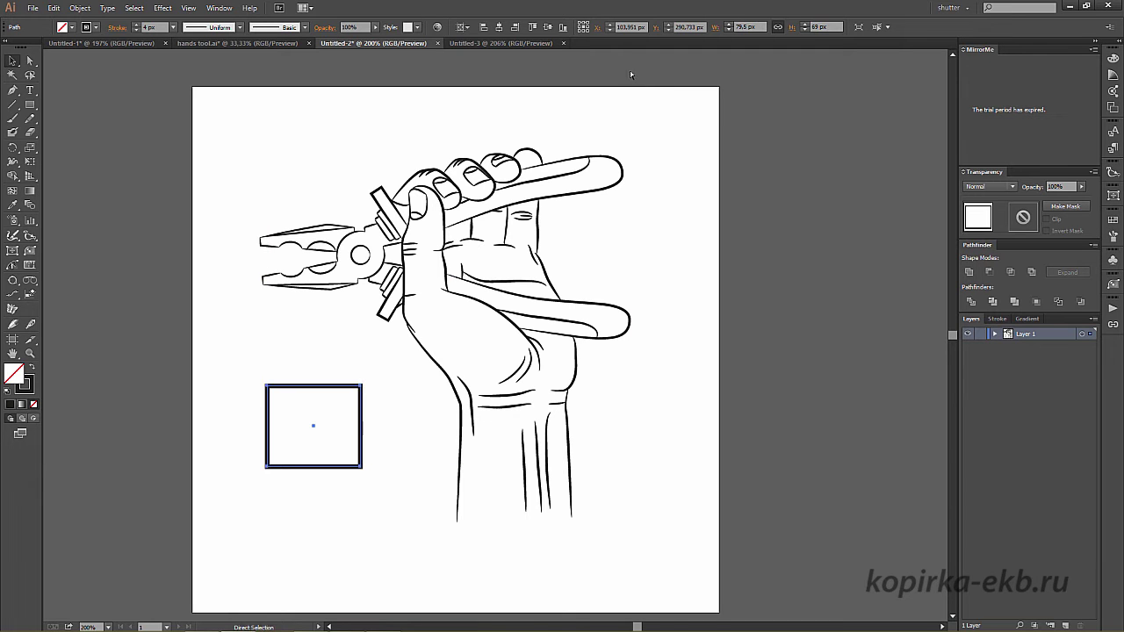
pyautogui.click(255, 367)
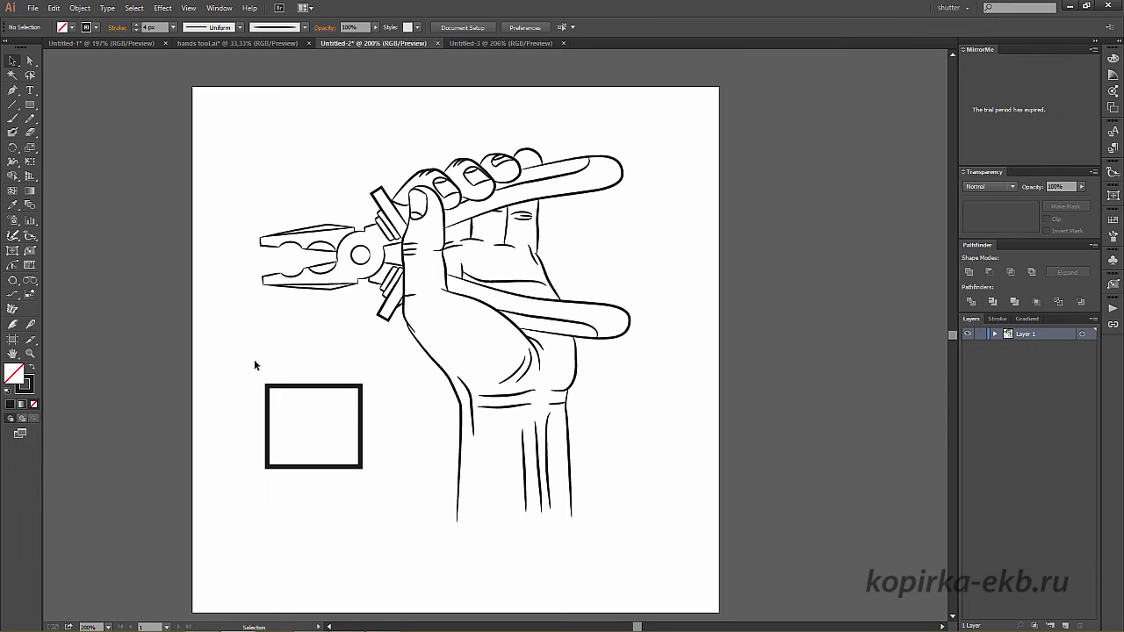
pyautogui.click(268, 402)
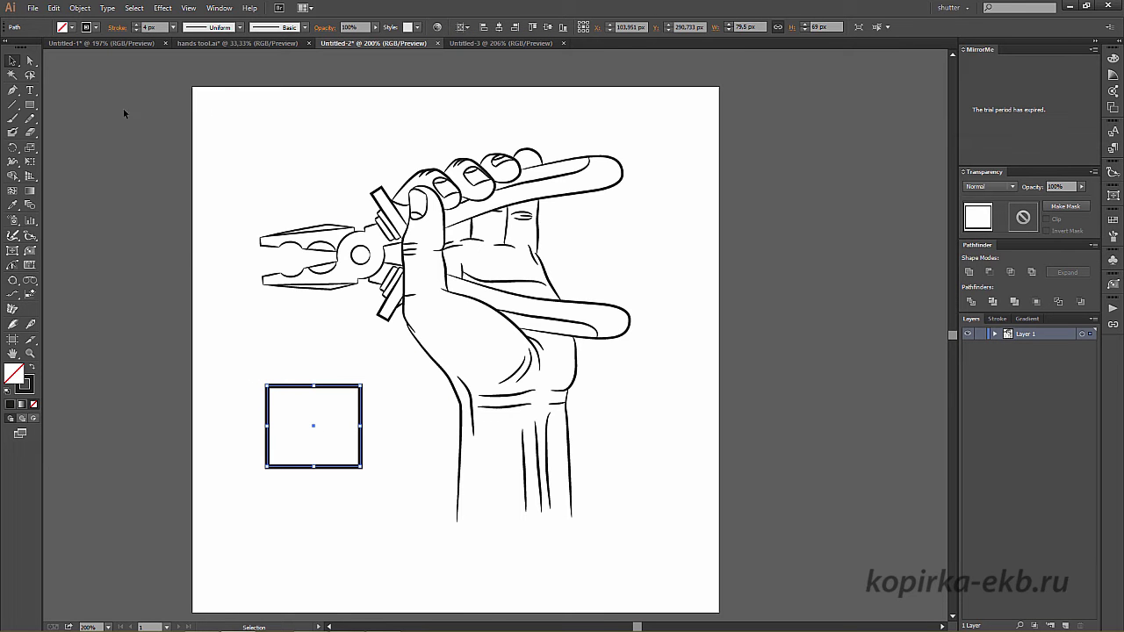
pyautogui.click(79, 9)
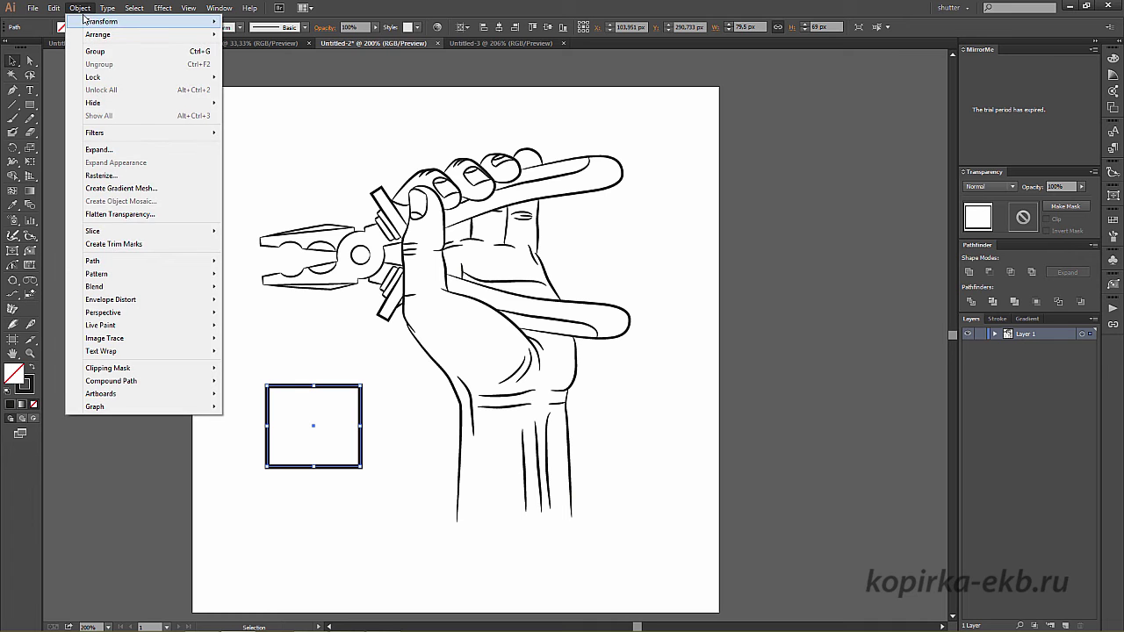
pyautogui.moveTo(141, 261)
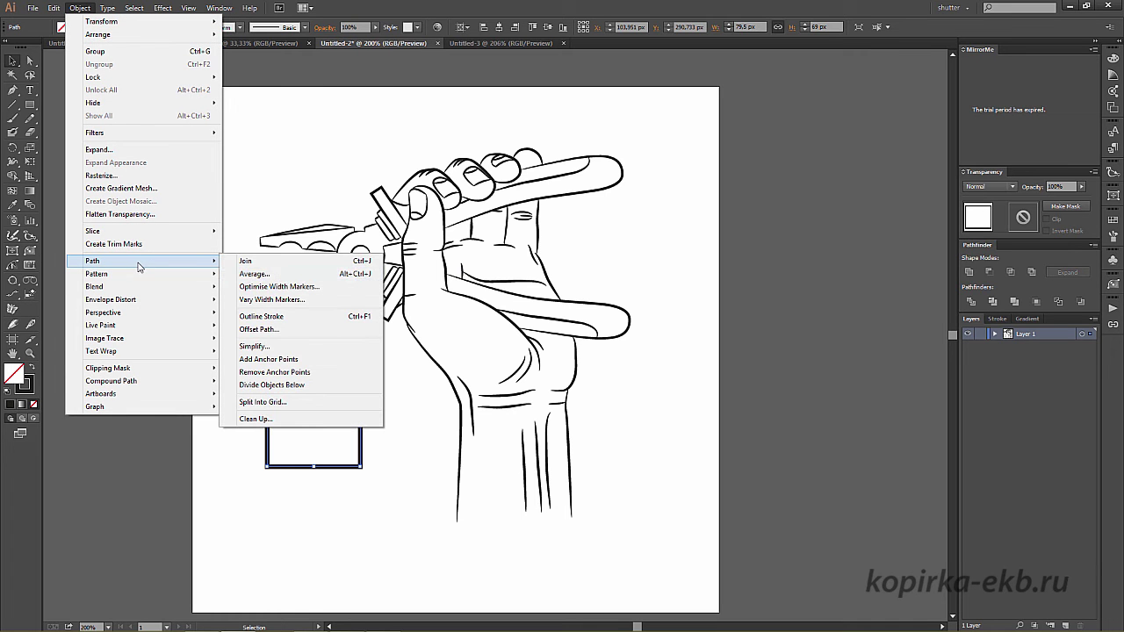
pyautogui.click(296, 317)
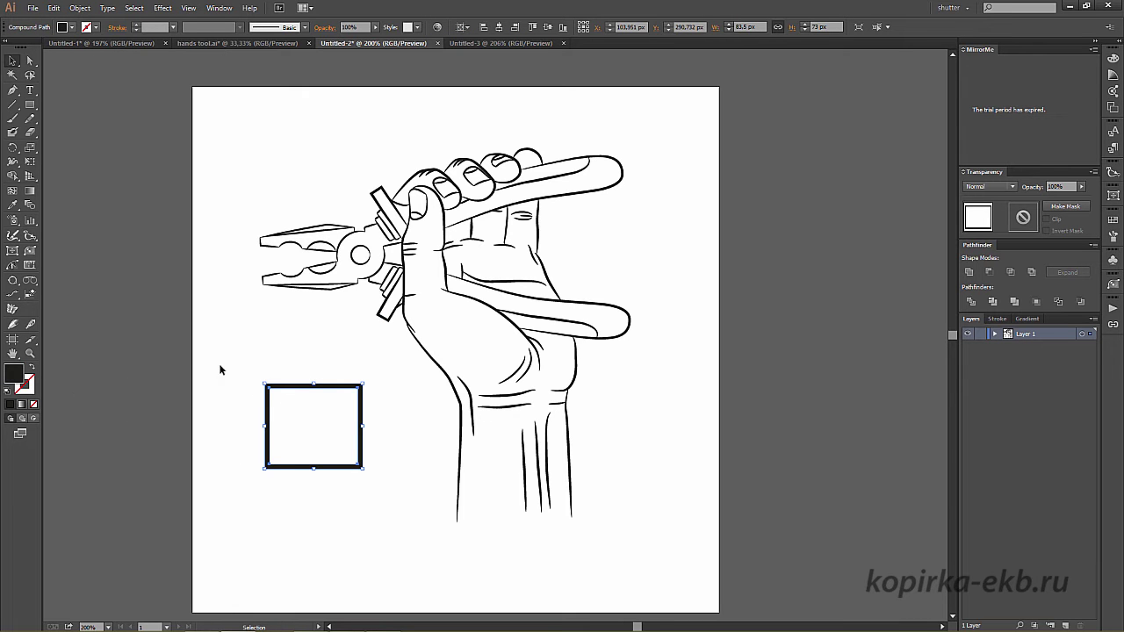
pyautogui.click(278, 352)
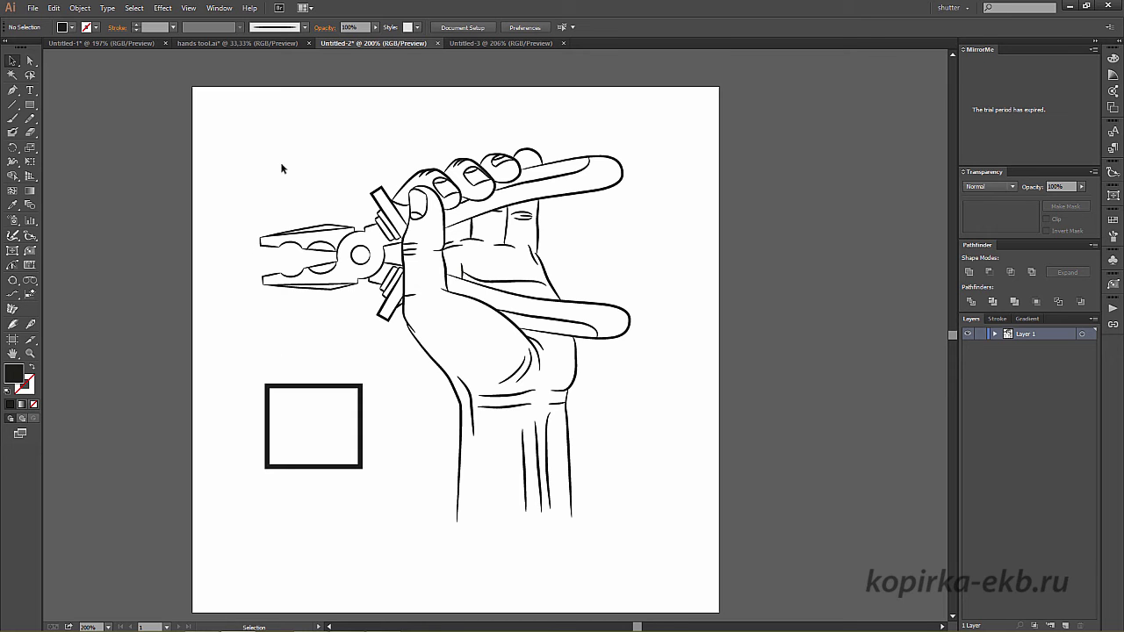
# Outline-stroke all the hand-and-pliers artwork, then marquee-select the test square at lower left.
pyautogui.press('a')
pyautogui.hotkey('ctrl', 'a')
pyautogui.press('v')
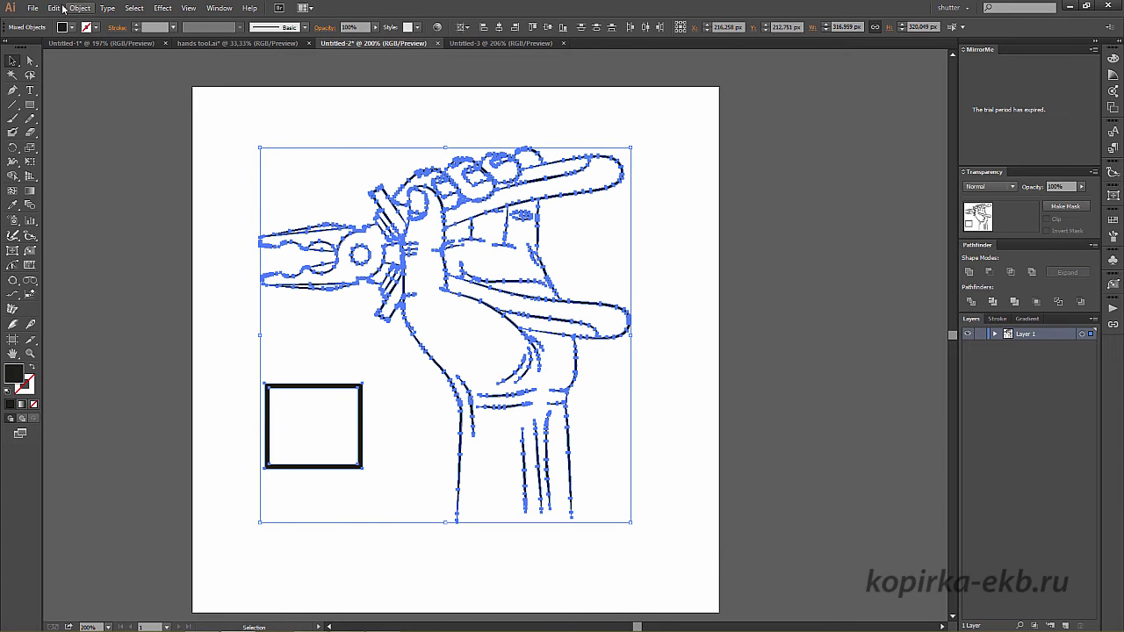
pyautogui.click(72, 8)
pyautogui.moveTo(93, 261)
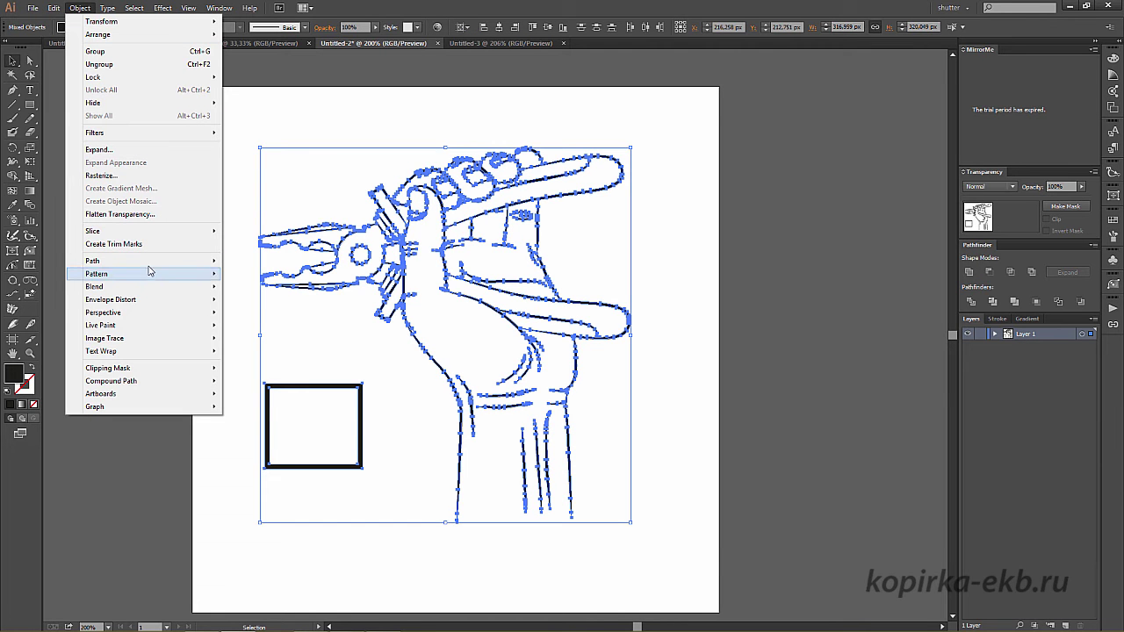
pyautogui.click(300, 318)
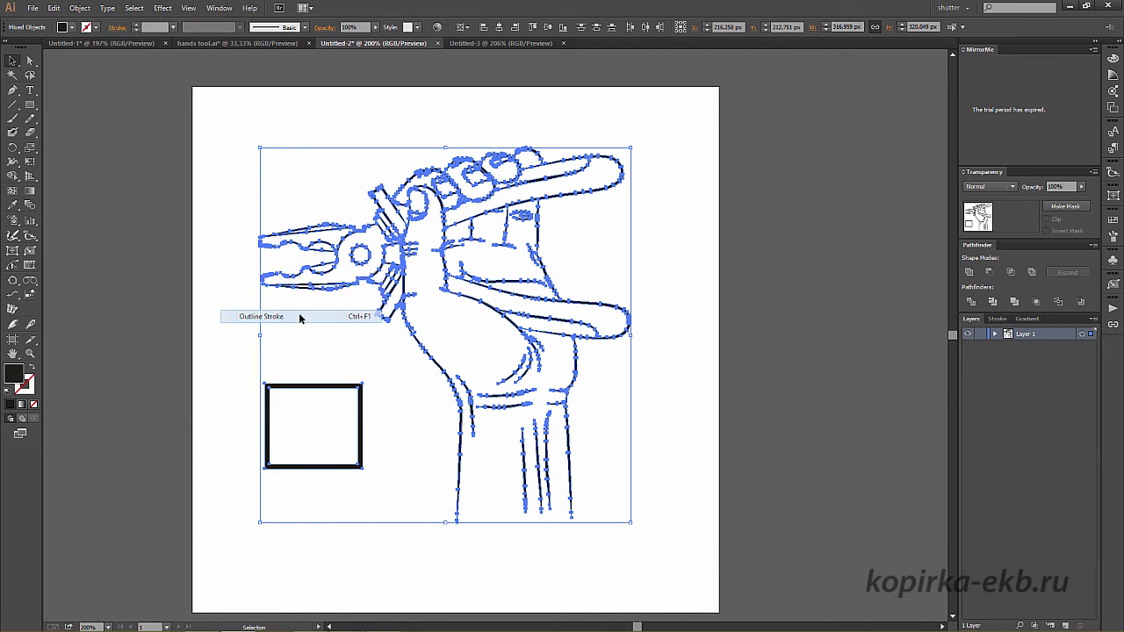
pyautogui.click(644, 121)
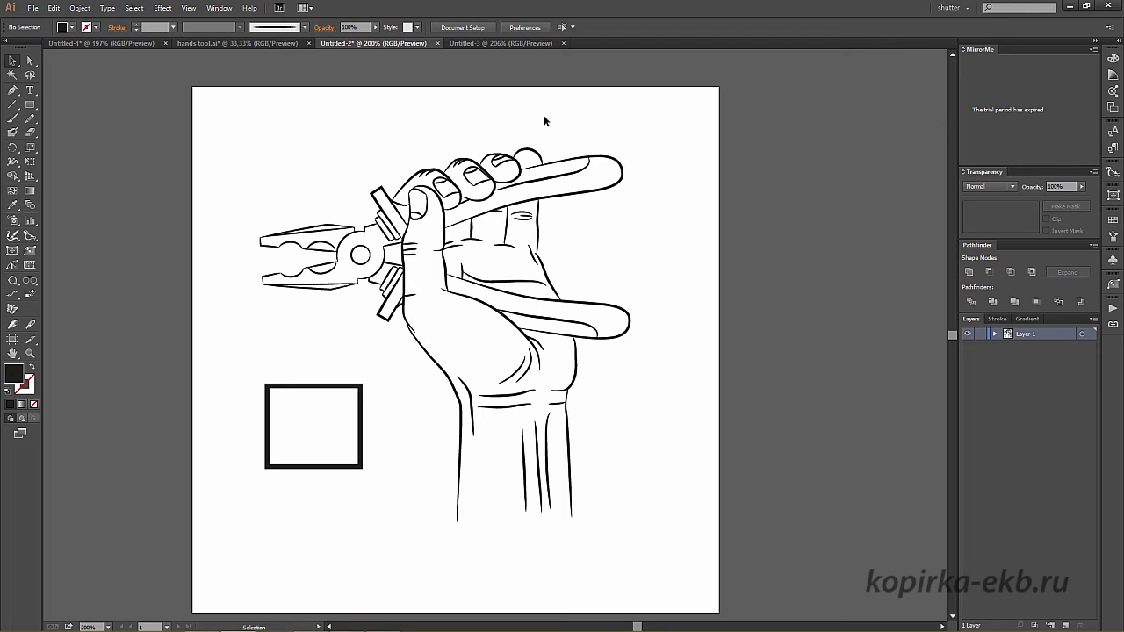
pyautogui.moveTo(231, 368); pyautogui.dragTo(294, 419)
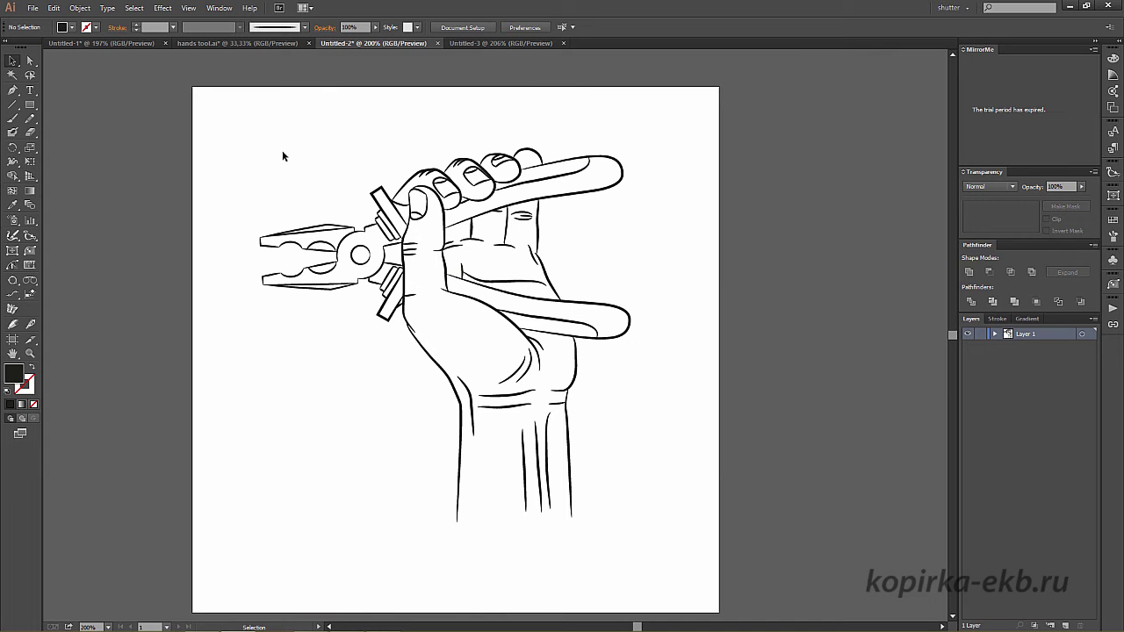
# Draw a large indigo-filled rectangle covering the hand drawing.
pyautogui.click(30, 106)
pyautogui.moveTo(232, 110)
pyautogui.mouseDown()
pyautogui.moveTo(664, 476)
pyautogui.moveTo(651, 479)
pyautogui.mouseUp()
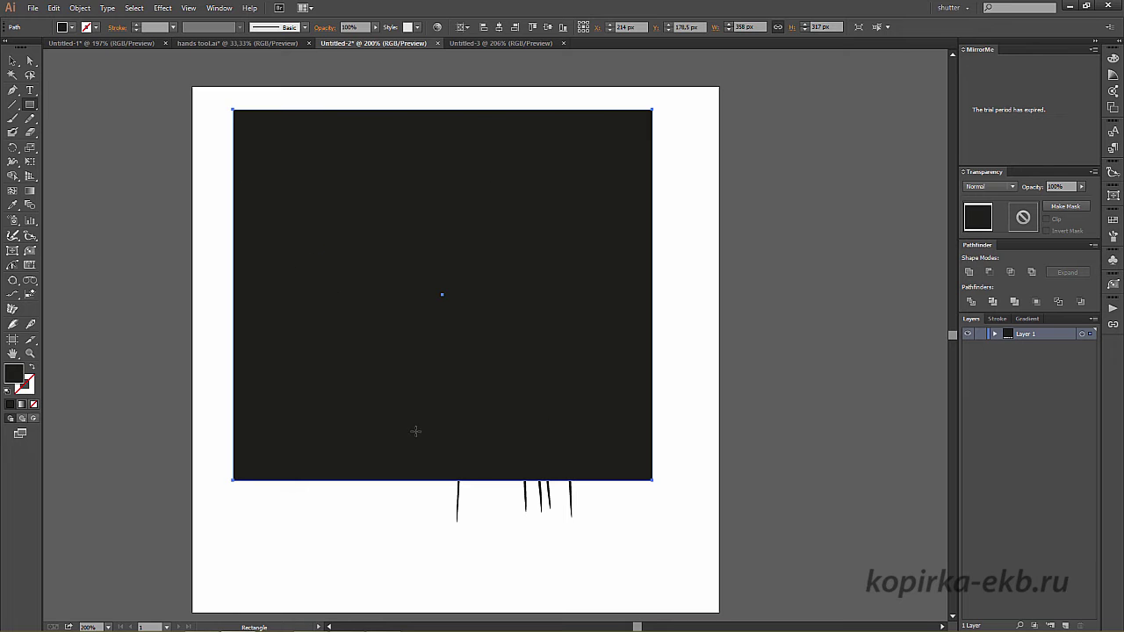
pyautogui.click(74, 28)
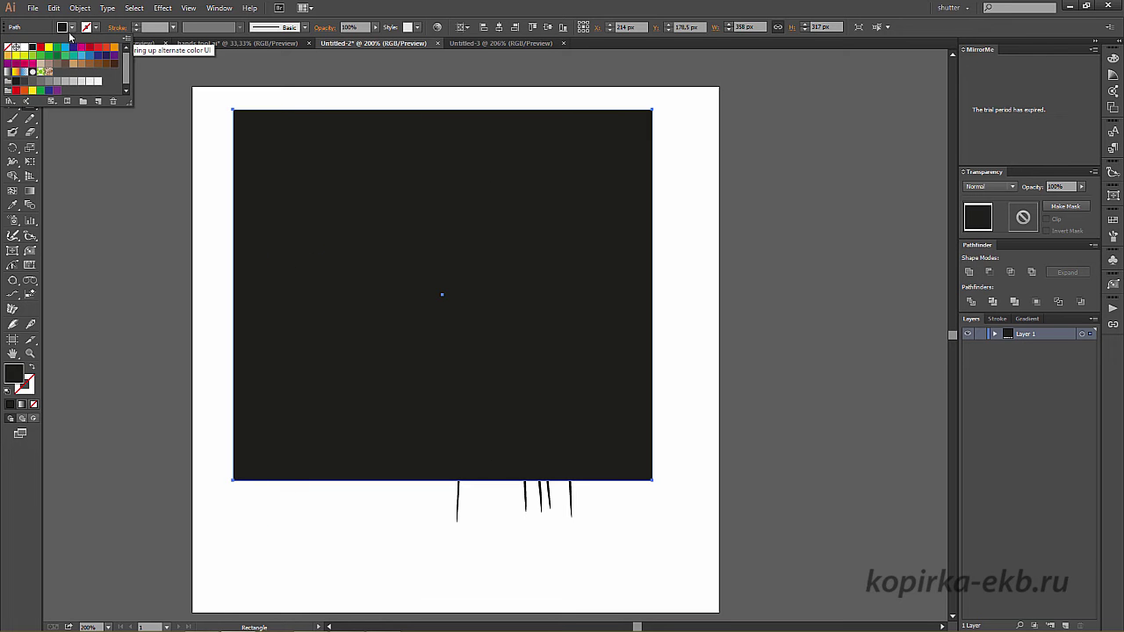
pyautogui.click(73, 46)
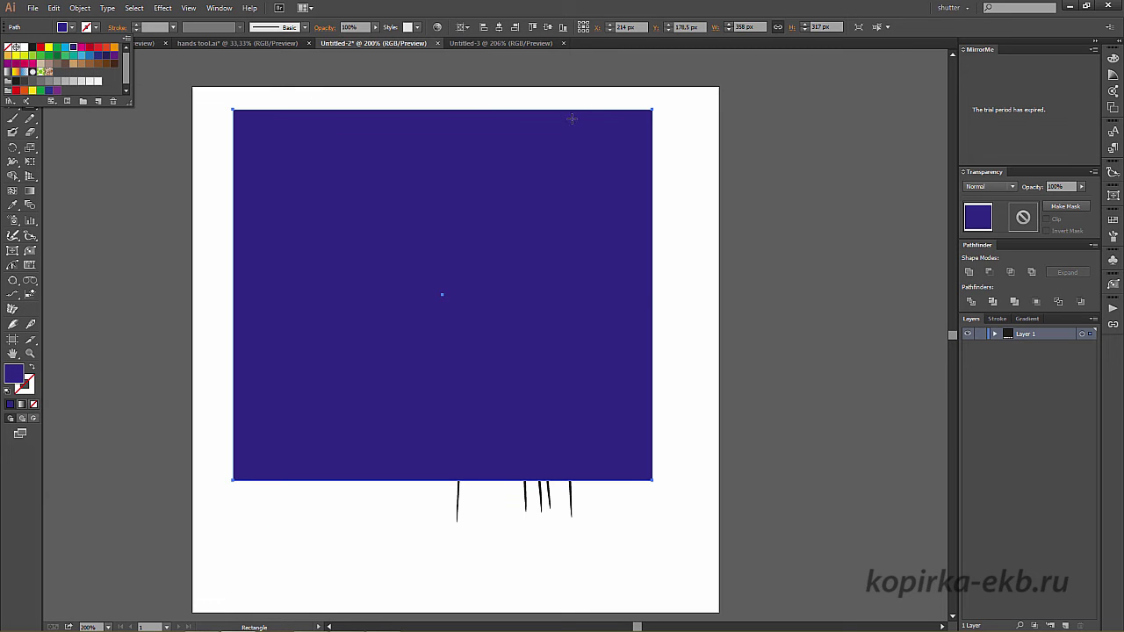
pyautogui.press('Escape')
# Select the rectangle with all the artwork and apply Pathfinder Crop.
pyautogui.press('v')
pyautogui.click(684, 109)
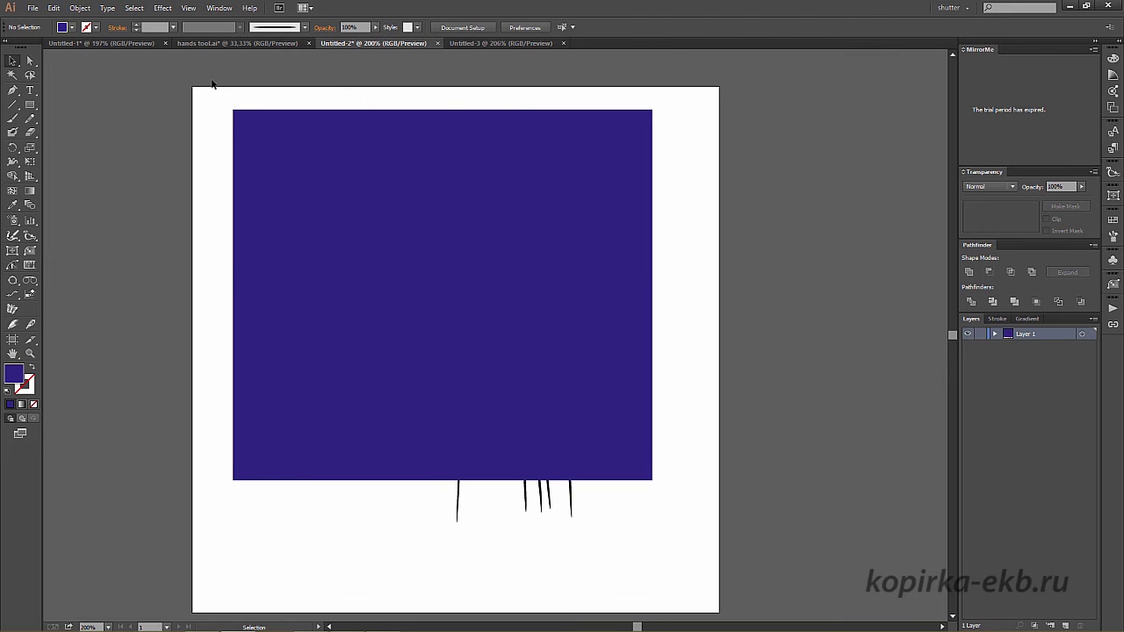
pyautogui.moveTo(220, 89); pyautogui.dragTo(663, 533)
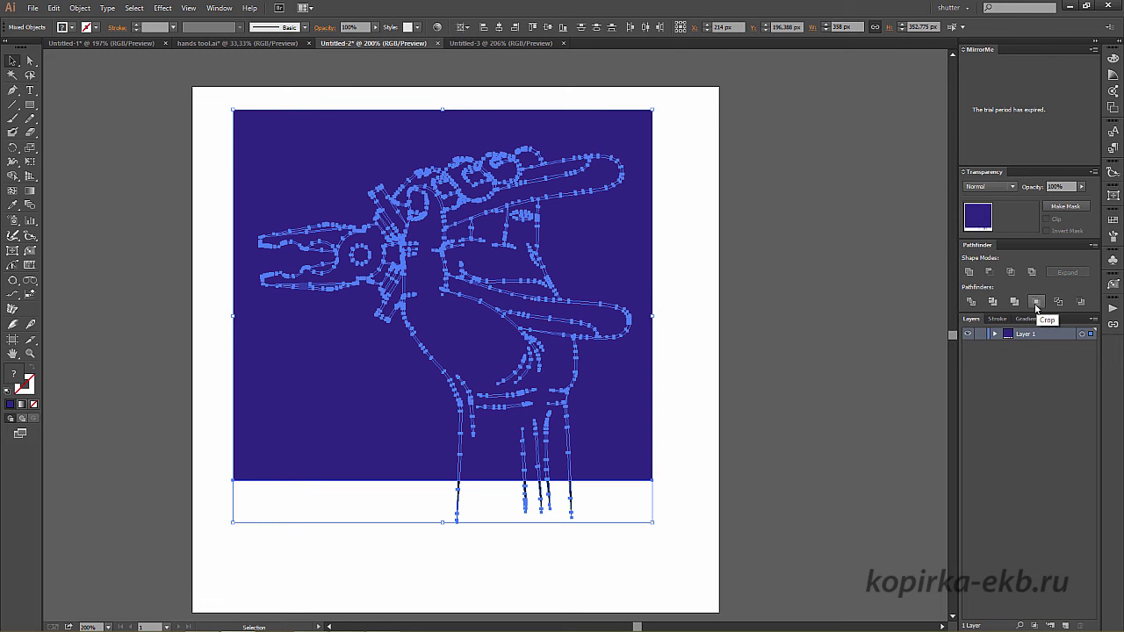
pyautogui.click(1036, 302)
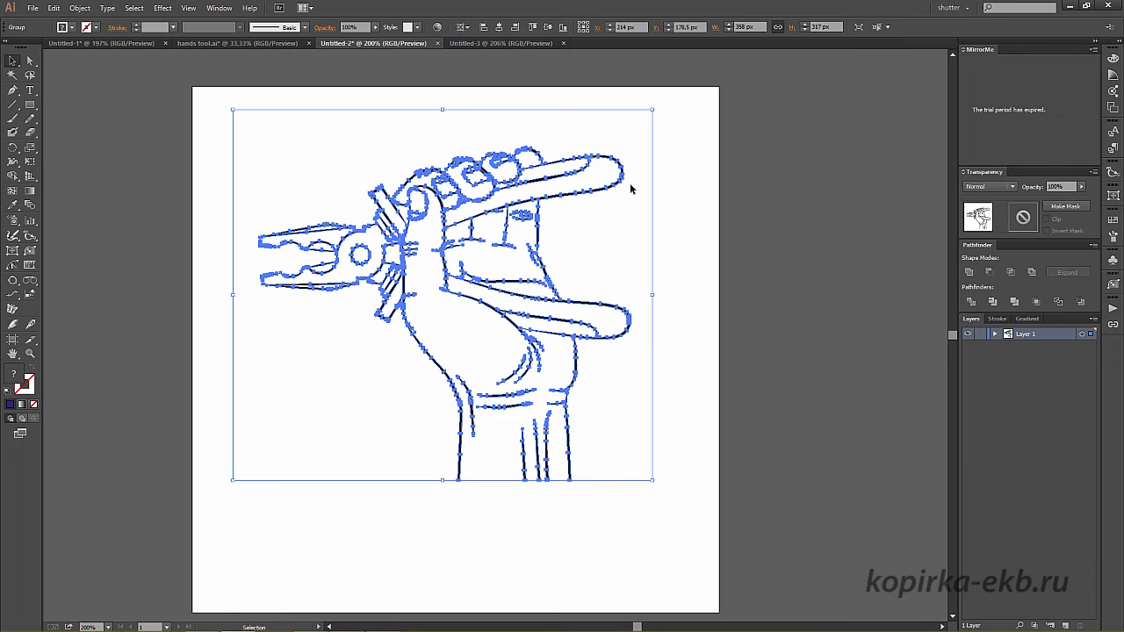
pyautogui.click(685, 151)
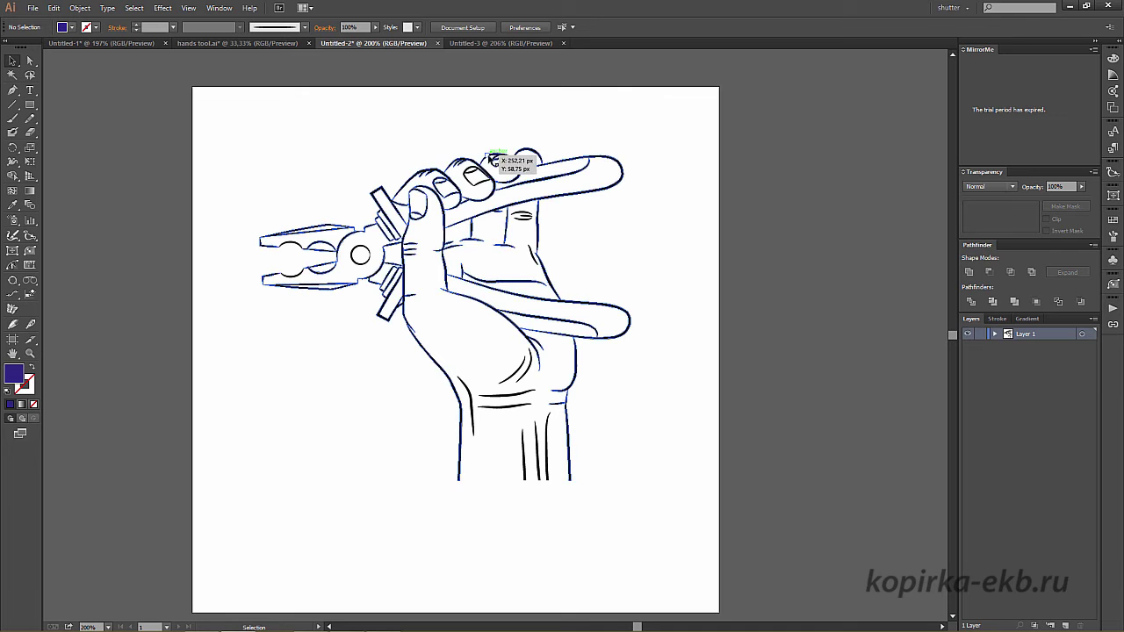
pyautogui.hotkey('ctrl', 'a')
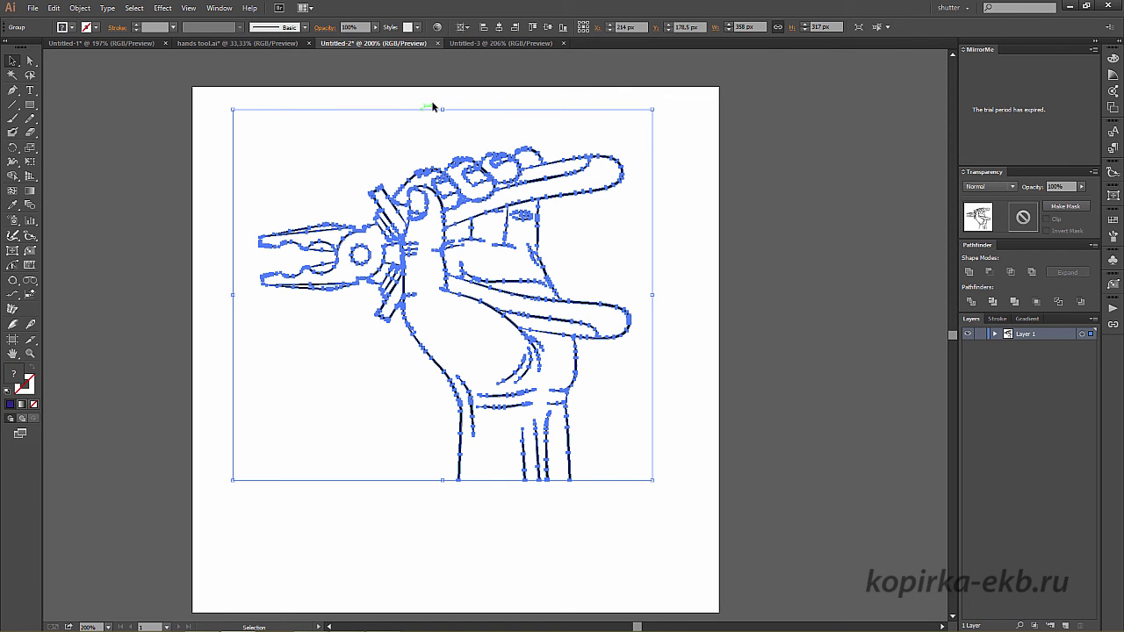
# Shift the cropped hand-and-pliers group right and slightly down toward the artboard's centre.
pyautogui.click(485, 95)
pyautogui.rightClick(498, 119)
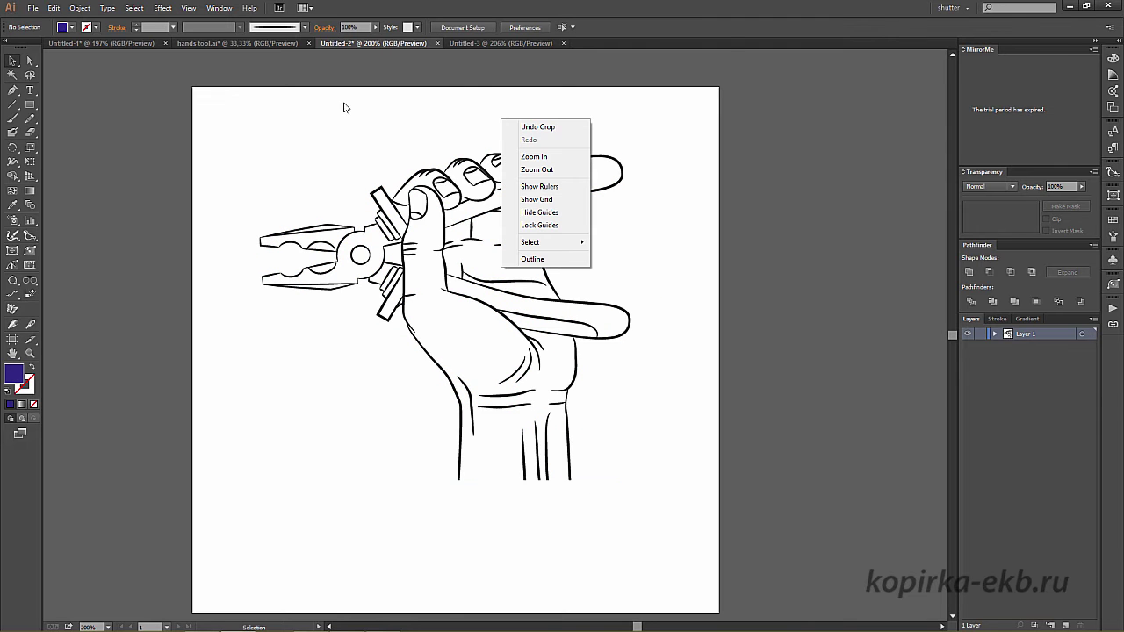
pyautogui.click(227, 88)
pyautogui.click(410, 158)
pyautogui.click(369, 108)
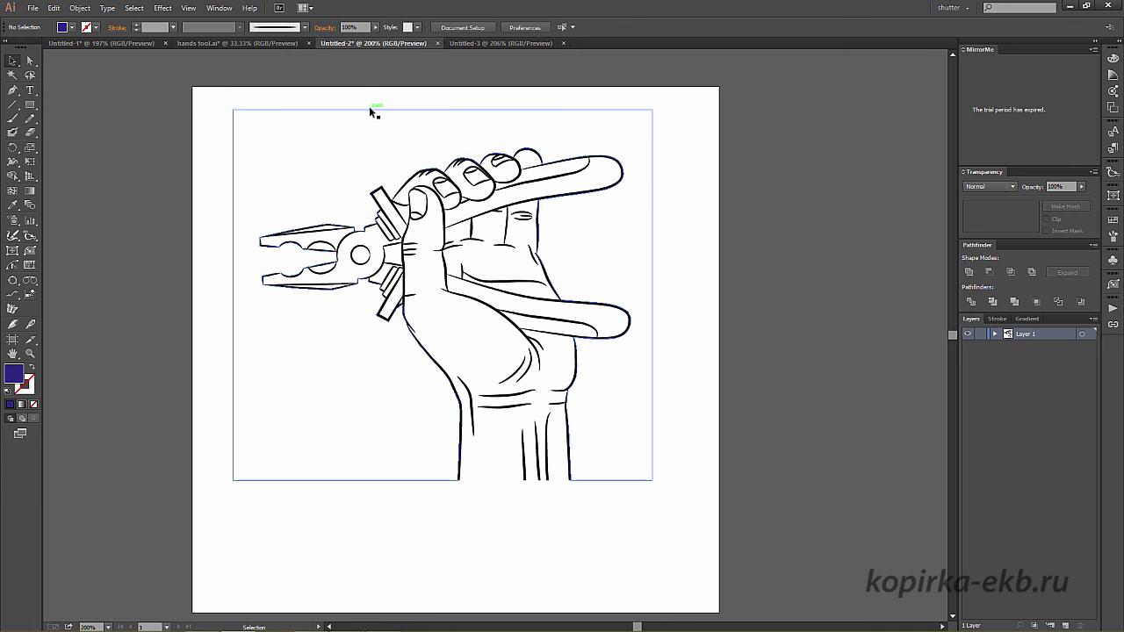
pyautogui.click(371, 108)
pyautogui.click(391, 103)
pyautogui.click(398, 107)
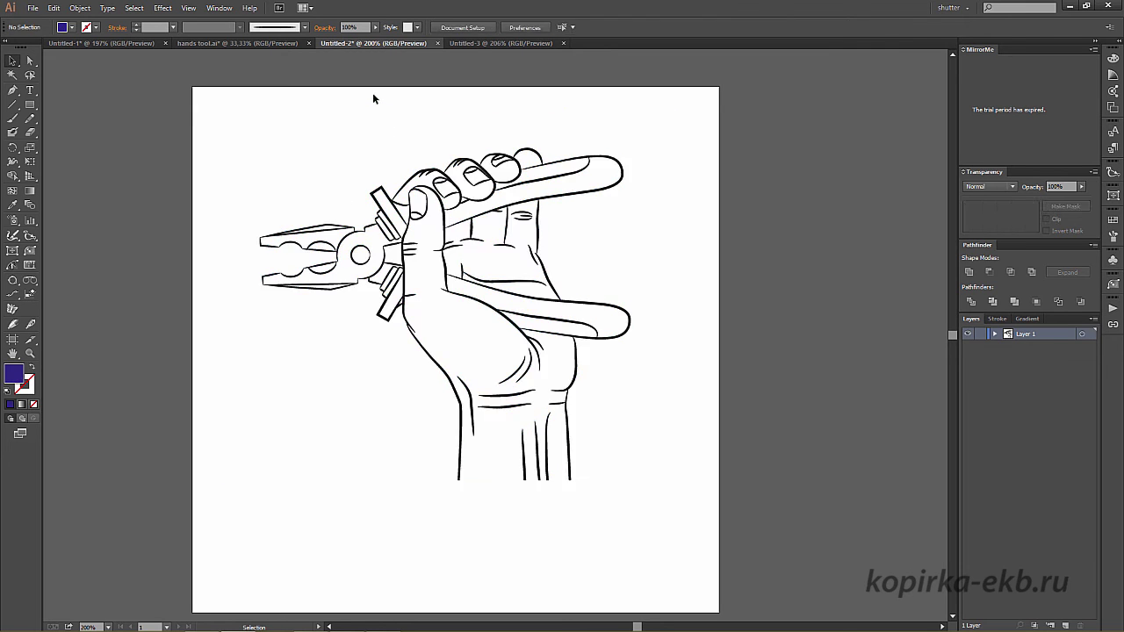
pyautogui.moveTo(389, 113)
pyautogui.mouseDown()
pyautogui.moveTo(374, 126)
pyautogui.moveTo(447, 124)
pyautogui.moveTo(399, 108)
pyautogui.mouseUp()
pyautogui.click(449, 100)
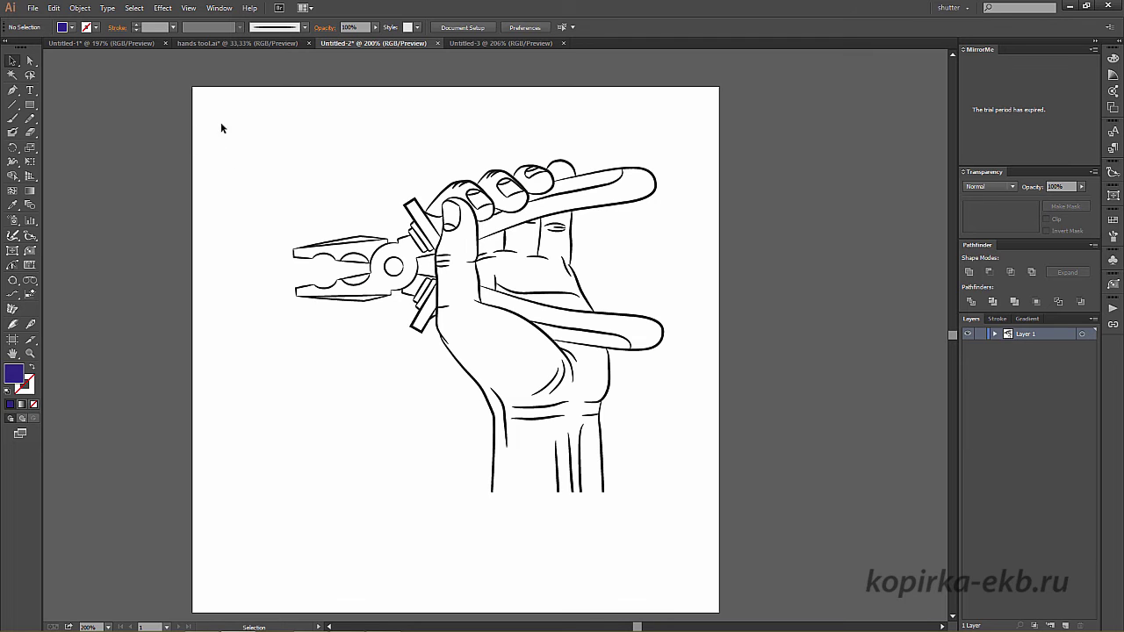
# Draw a small test rectangle beside the artboard with its fill set to None.
pyautogui.click(31, 105)
pyautogui.moveTo(107, 110); pyautogui.dragTo(156, 146)
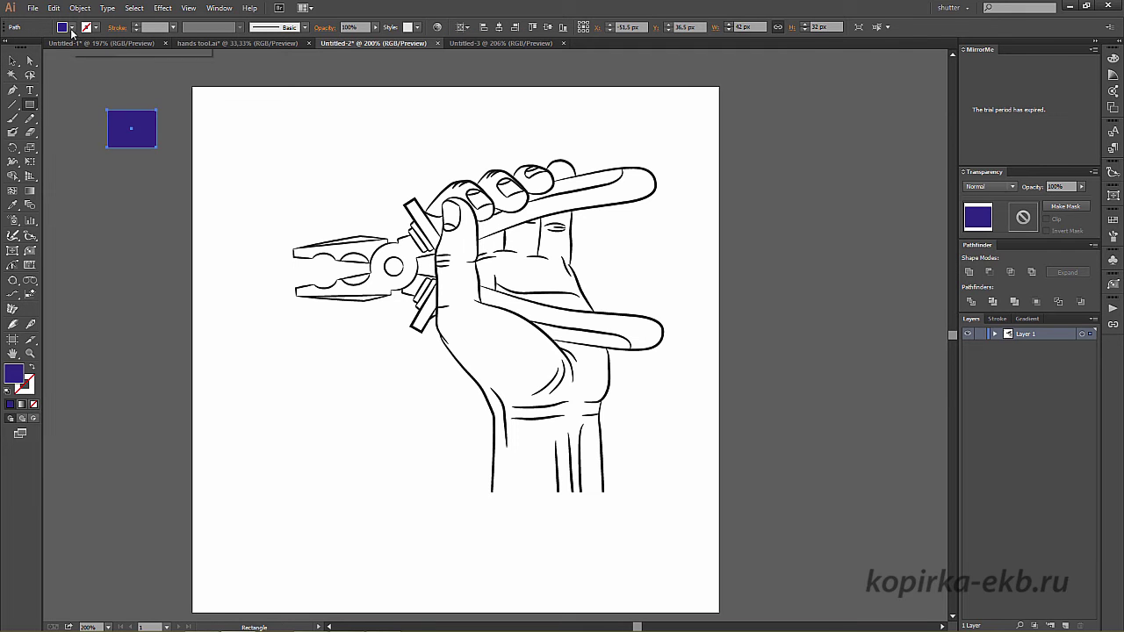
pyautogui.click(63, 27)
pyautogui.click(8, 46)
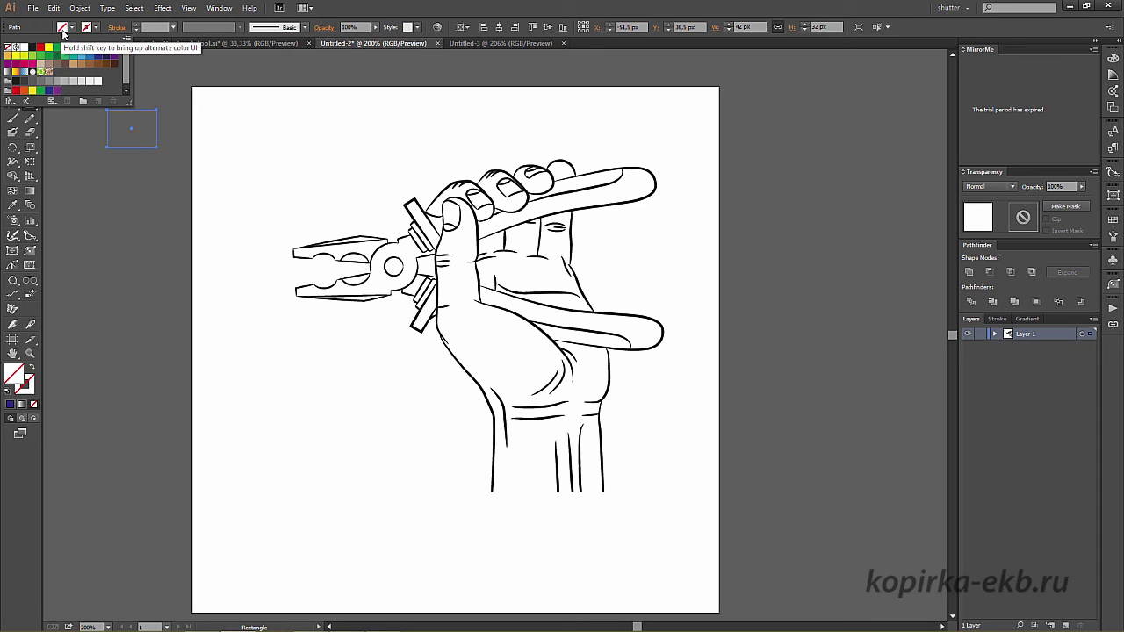
pyautogui.click(390, 7)
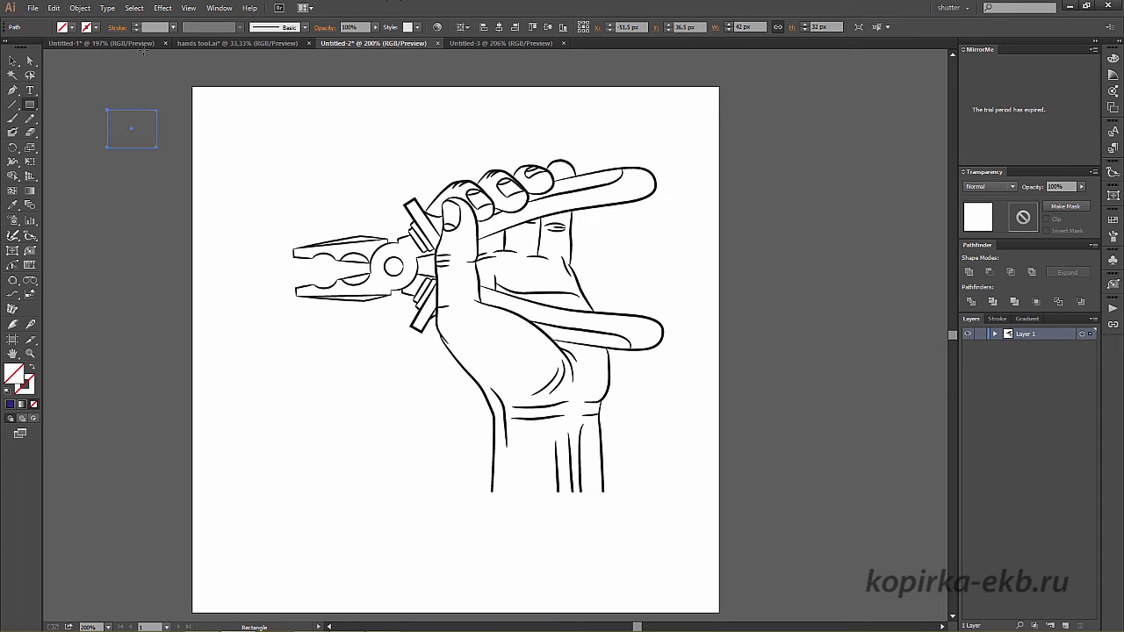
pyautogui.click(18, 59)
# Select all objects with the same fill and stroke, inspect them, and delete them.
pyautogui.click(134, 7)
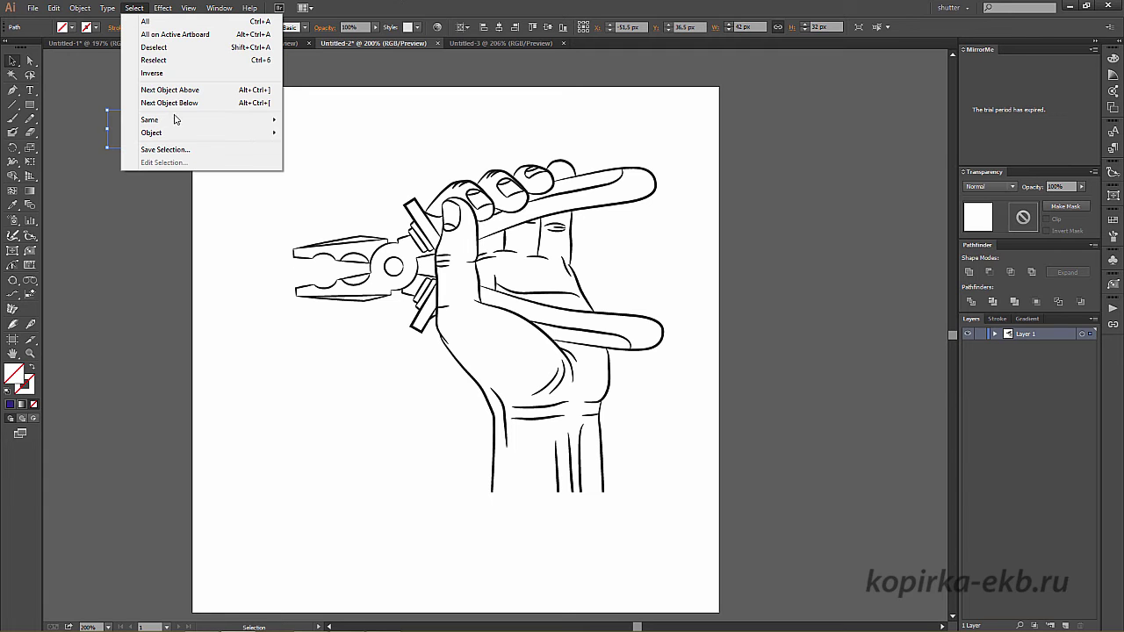
pyautogui.moveTo(202, 120)
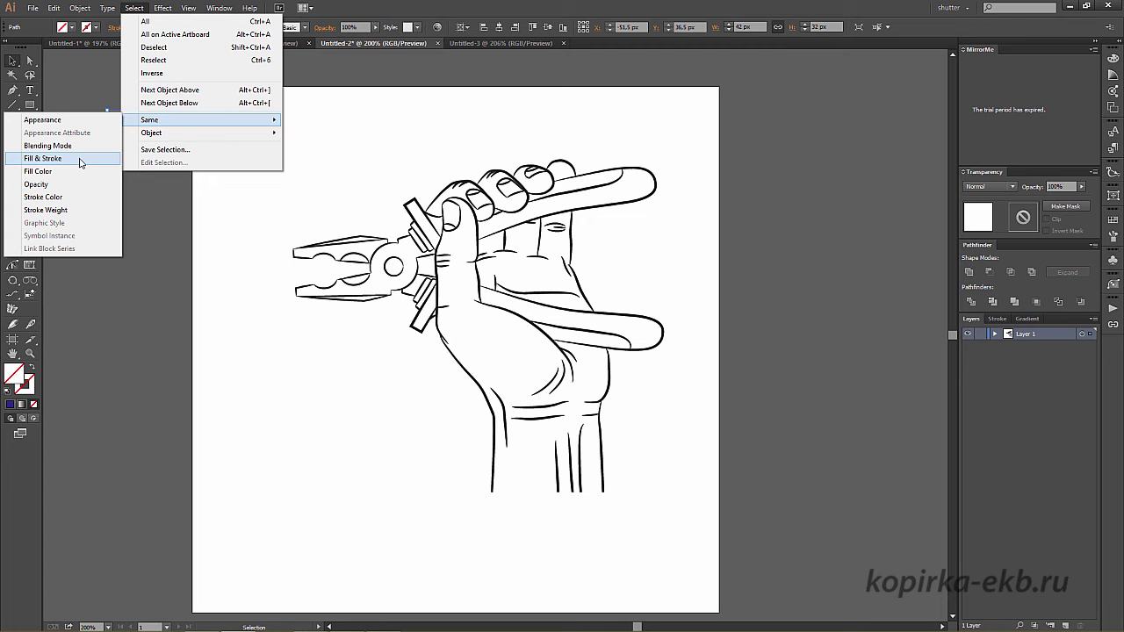
pyautogui.click(80, 159)
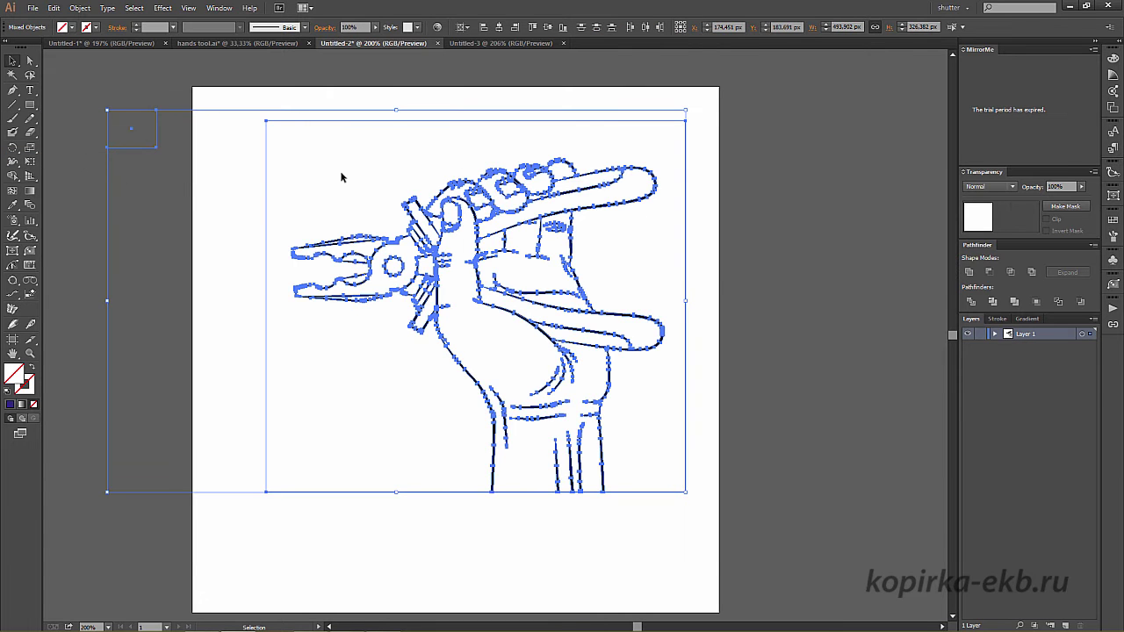
pyautogui.moveTo(286, 125); pyautogui.dragTo(250, 212)
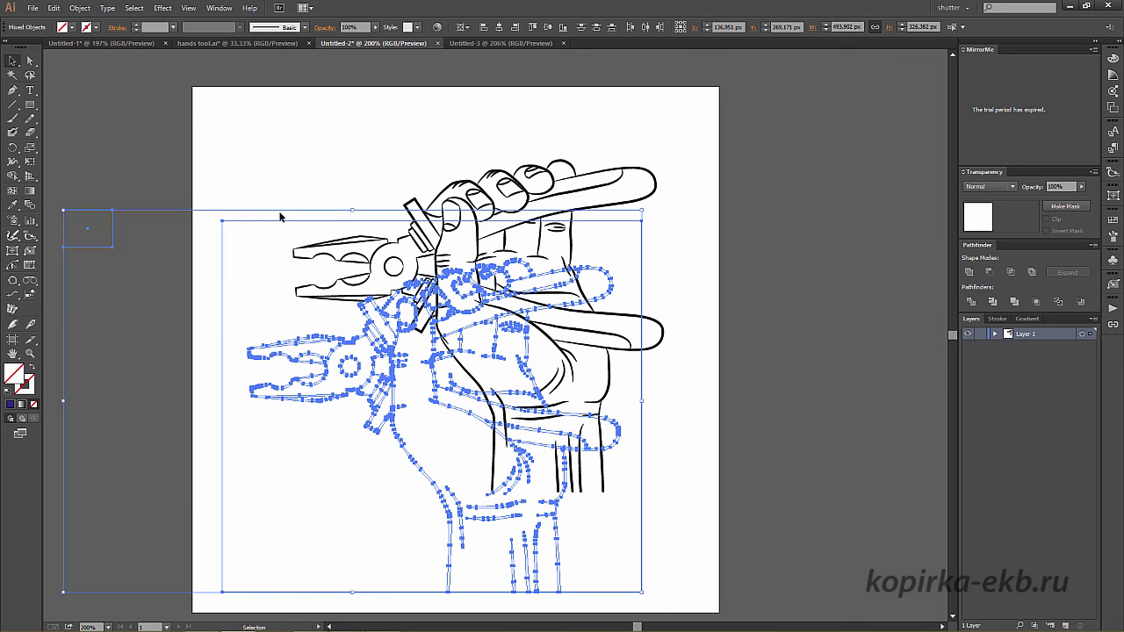
pyautogui.moveTo(278, 215)
pyautogui.mouseDown()
pyautogui.moveTo(271, 88)
pyautogui.moveTo(254, 75)
pyautogui.mouseUp()
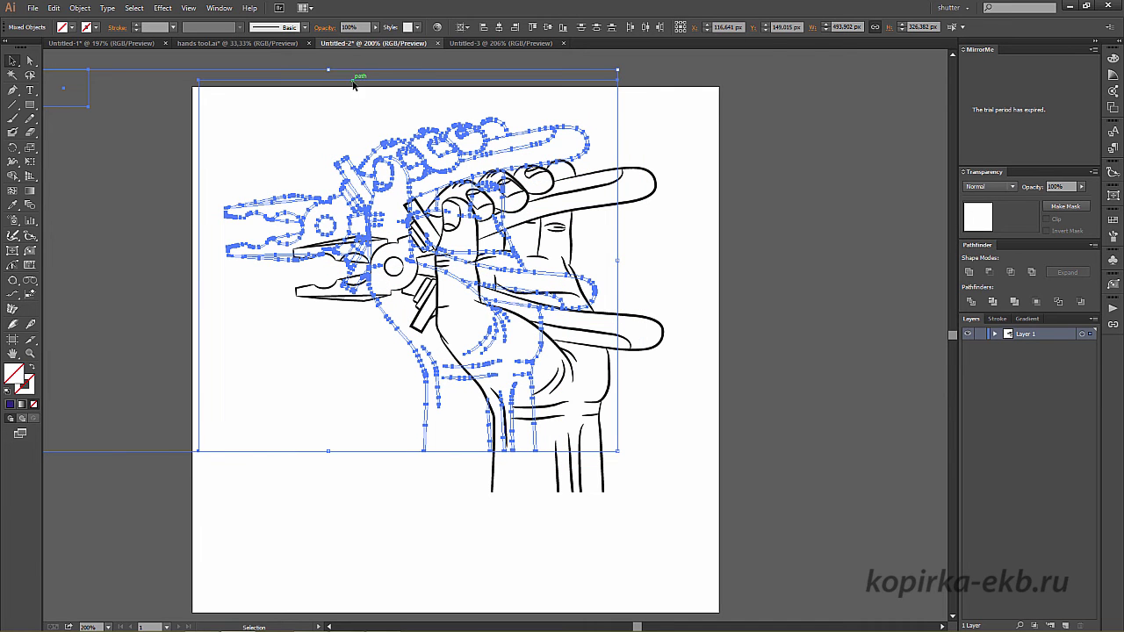
pyautogui.moveTo(355, 81); pyautogui.dragTo(409, 87)
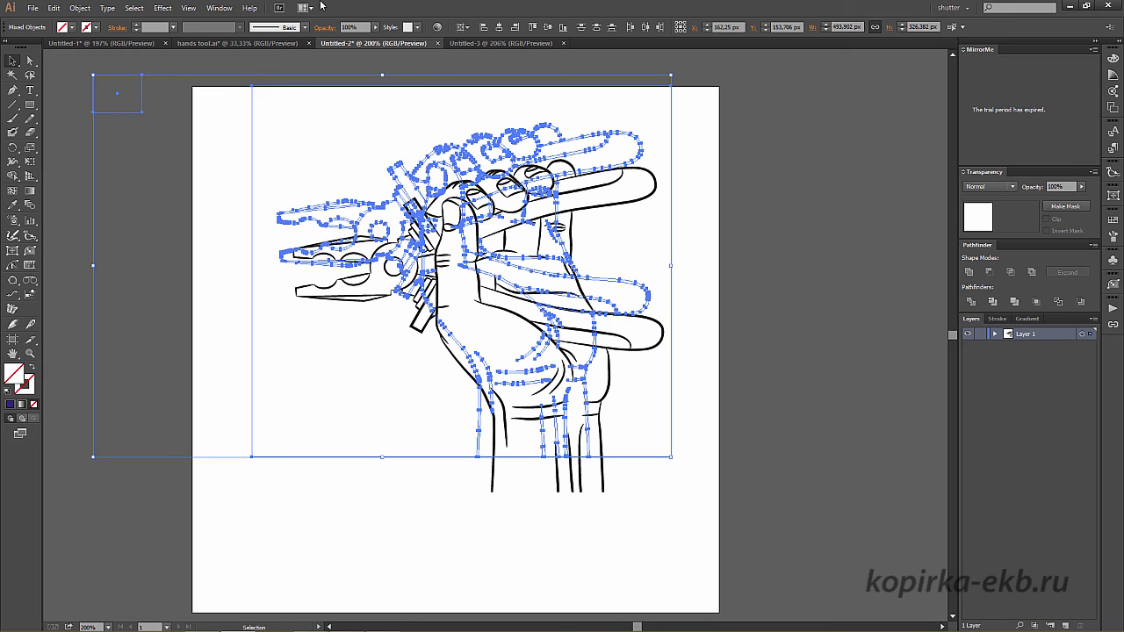
pyautogui.press('Delete')
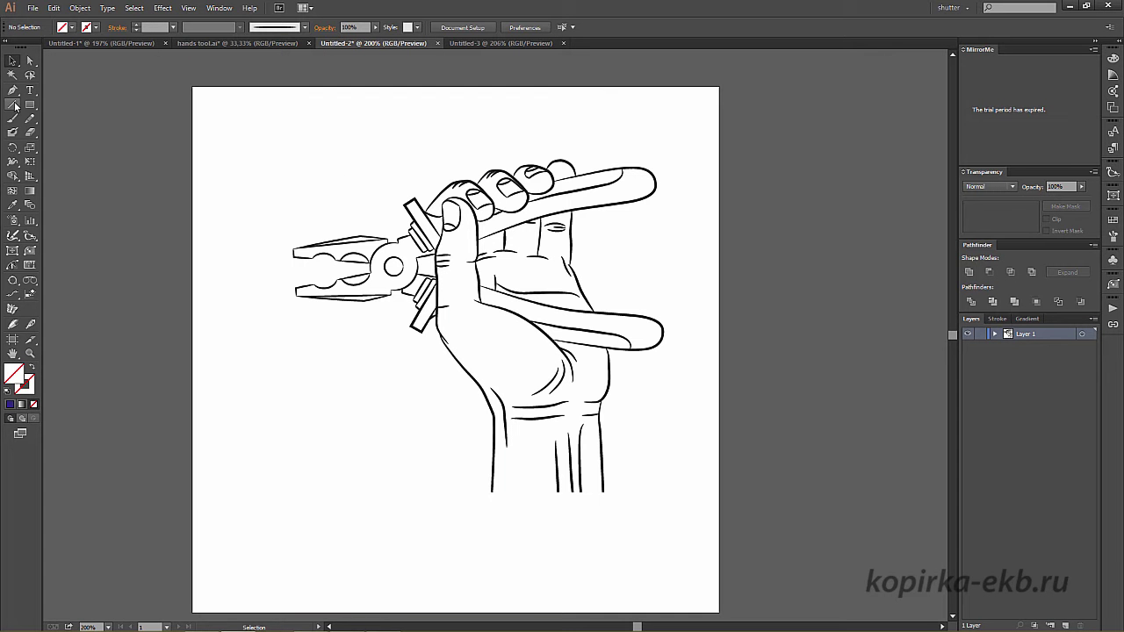
# Draw a freehand Pencil curve near the artboard's top-left and select it.
pyautogui.click(14, 105)
pyautogui.click(30, 118)
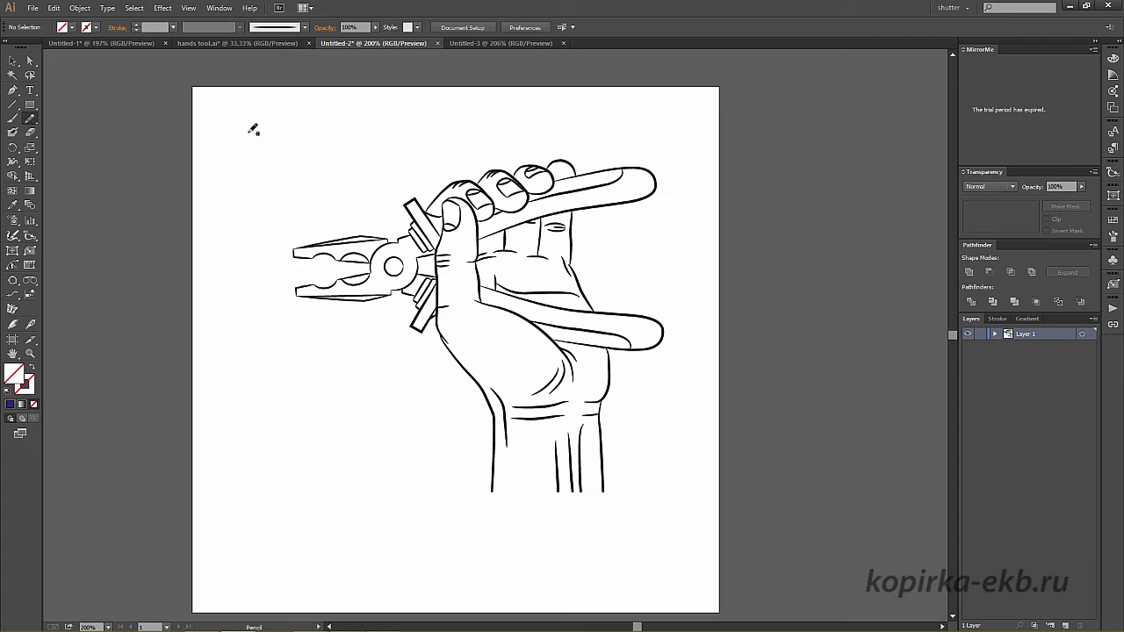
pyautogui.moveTo(277, 130); pyautogui.dragTo(334, 124)
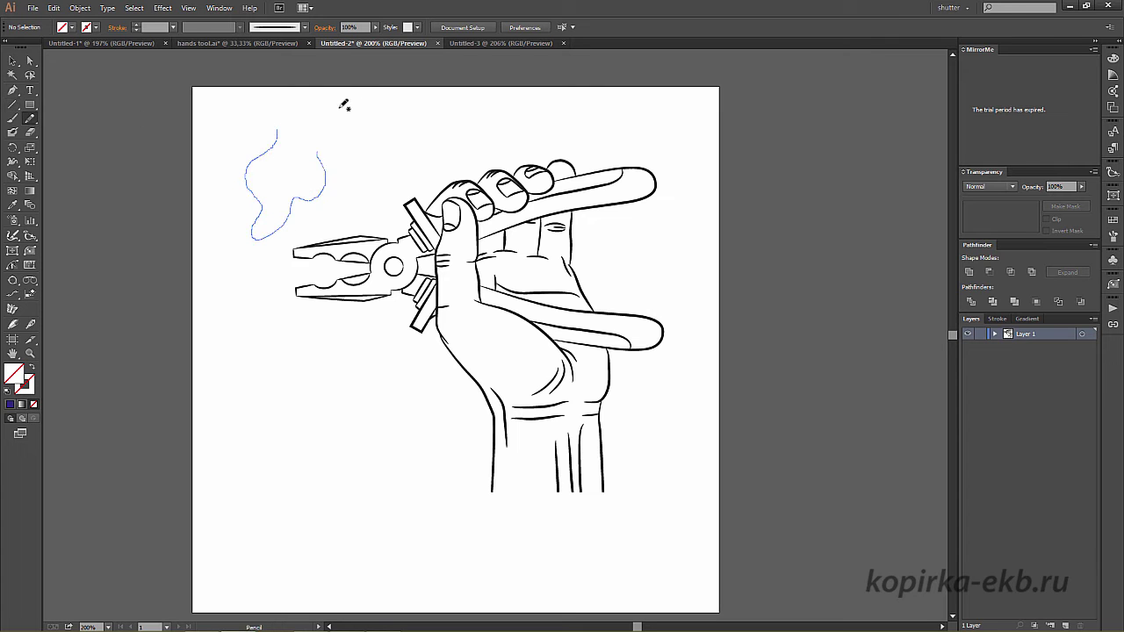
pyautogui.press('v')
pyautogui.moveTo(231, 125); pyautogui.dragTo(311, 195)
# Give the invisible pencil path a blue stroke.
pyautogui.click(91, 28)
pyautogui.click(91, 28)
pyautogui.click(92, 28)
pyautogui.click(82, 55)
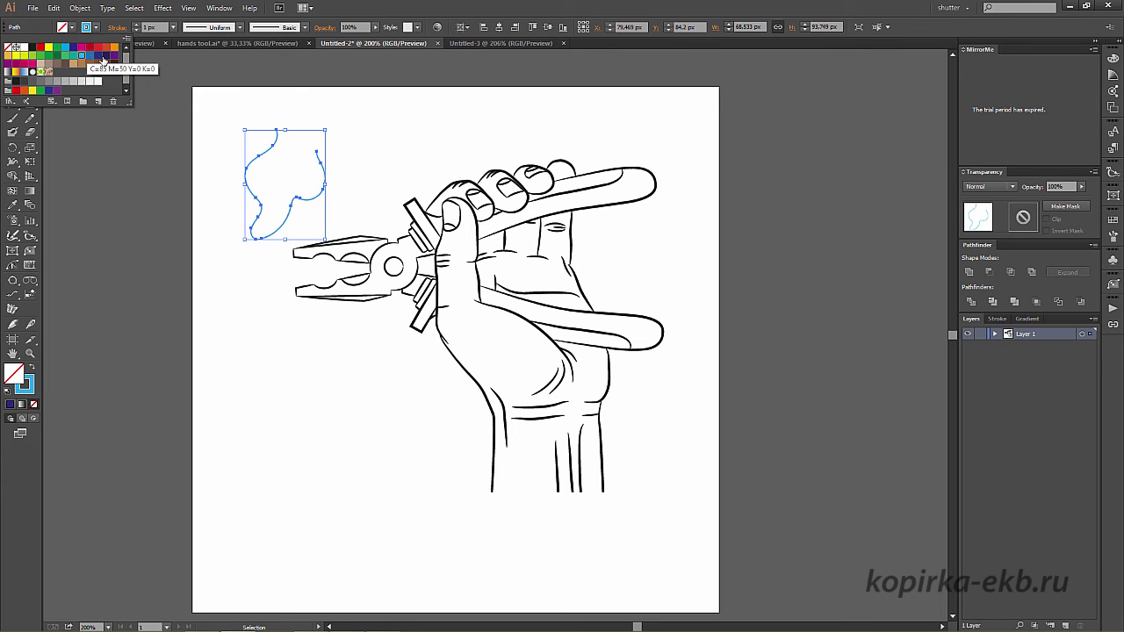
pyautogui.click(258, 90)
pyautogui.click(309, 68)
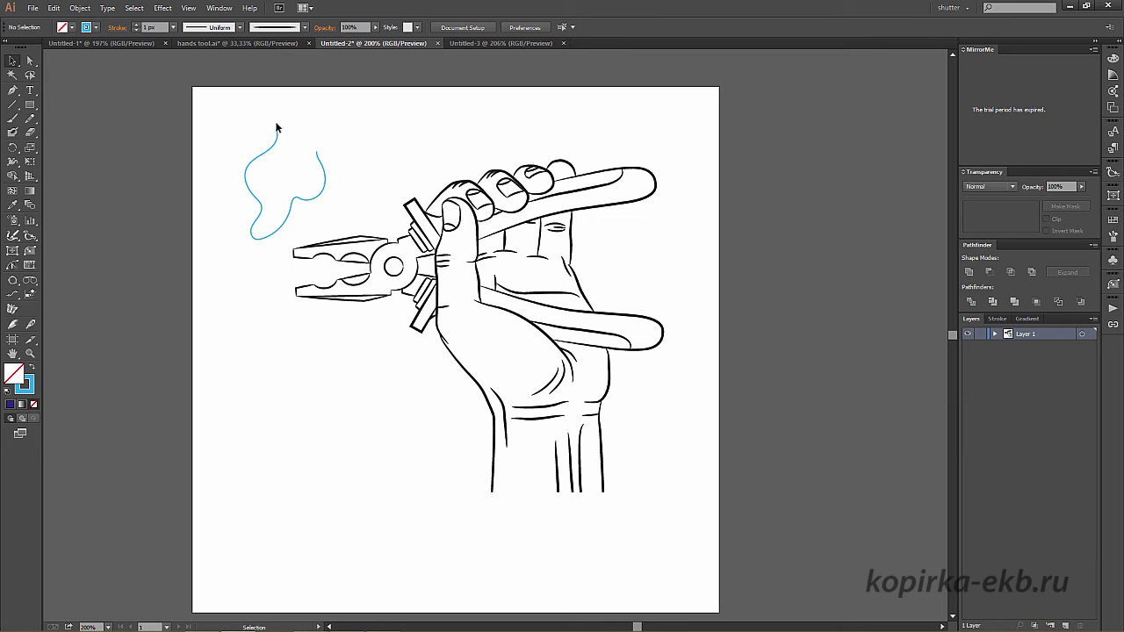
pyautogui.moveTo(265, 136); pyautogui.dragTo(300, 150)
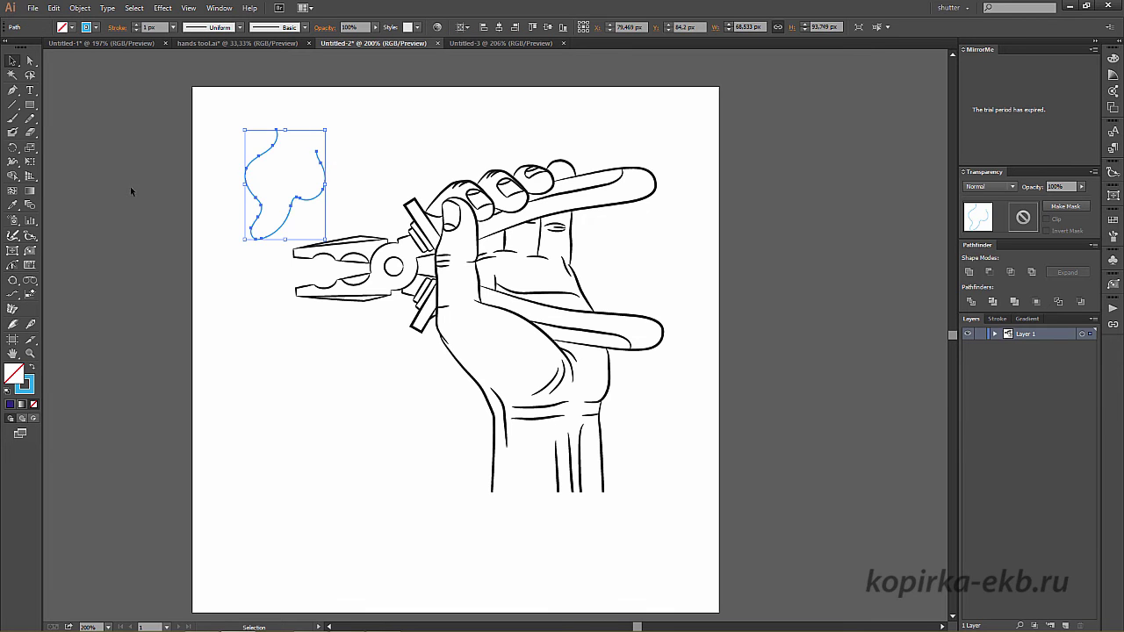
pyautogui.click(30, 105)
# Draw a blue-filled square below the pliers and delete its top-right corner point.
pyautogui.moveTo(255, 364); pyautogui.dragTo(354, 457)
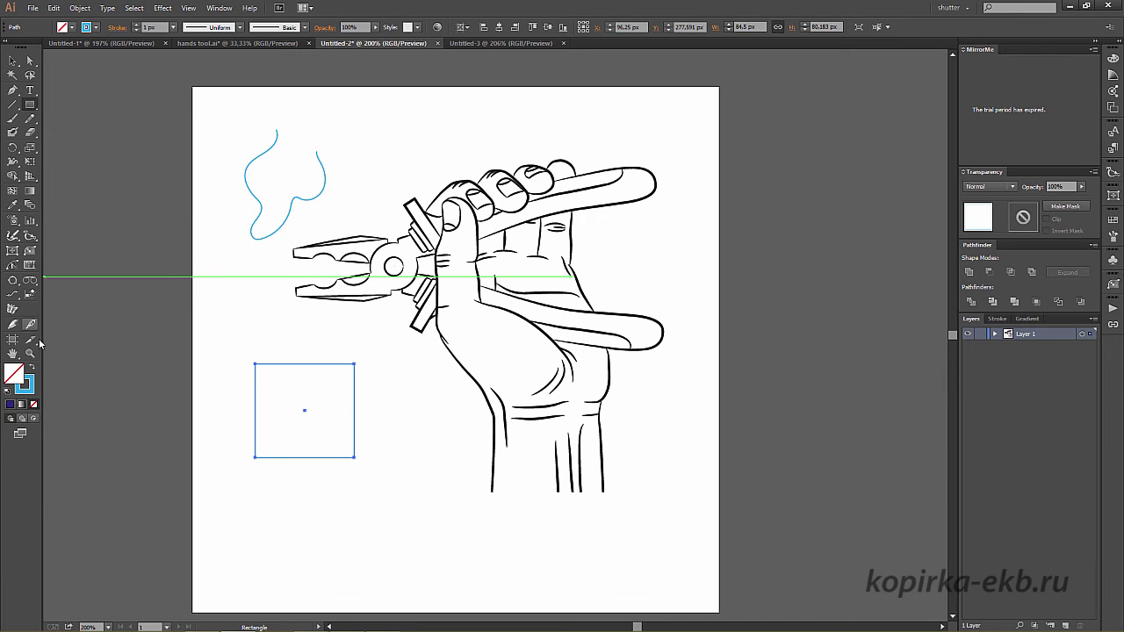
pyautogui.click(32, 367)
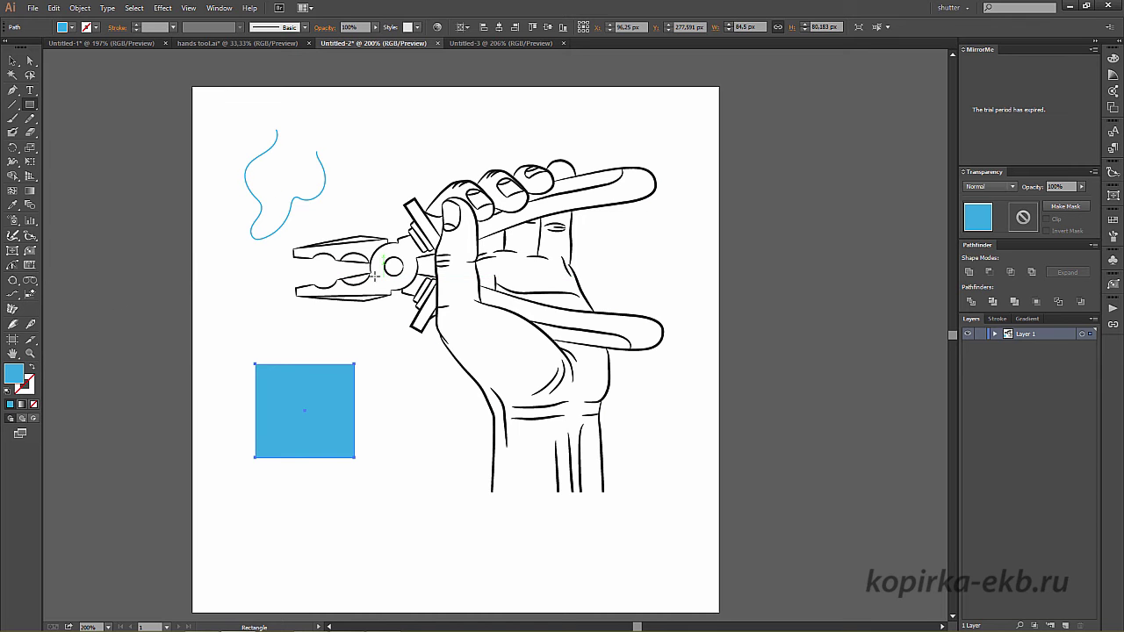
pyautogui.press('a')
pyautogui.click(357, 351)
pyautogui.click(354, 364)
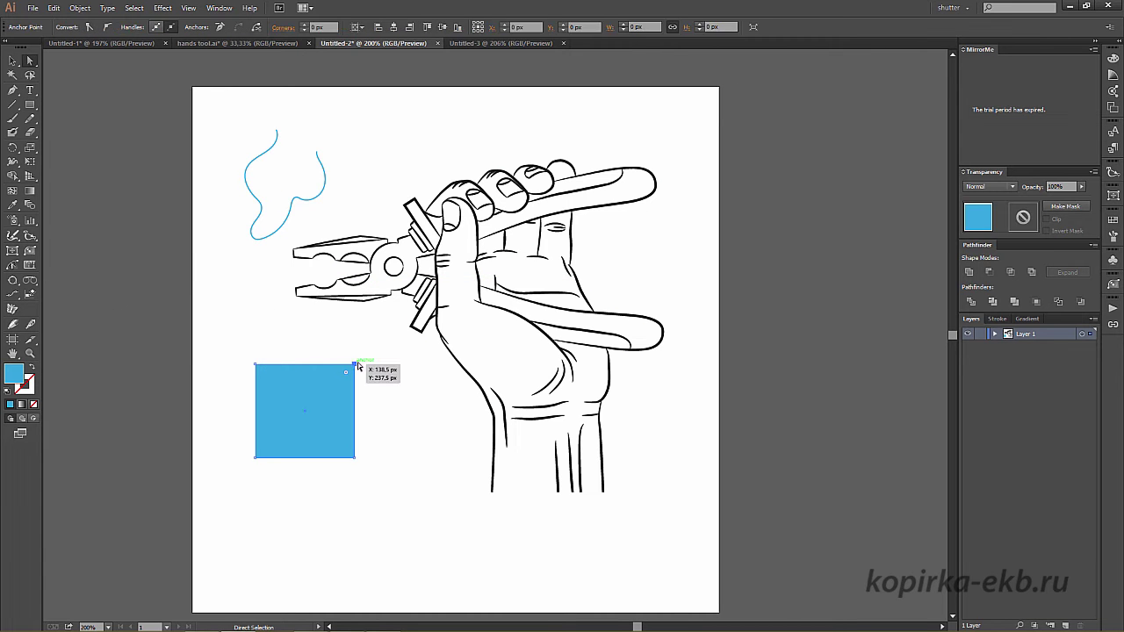
pyautogui.press('Delete')
# Move the triangle slightly up and right, zooming in to 400%.
pyautogui.click(356, 358)
pyautogui.click(290, 410)
pyautogui.moveTo(289, 435); pyautogui.dragTo(309, 402)
pyautogui.hotkey('ctrl', '+')
pyautogui.hotkey('ctrl', '+')
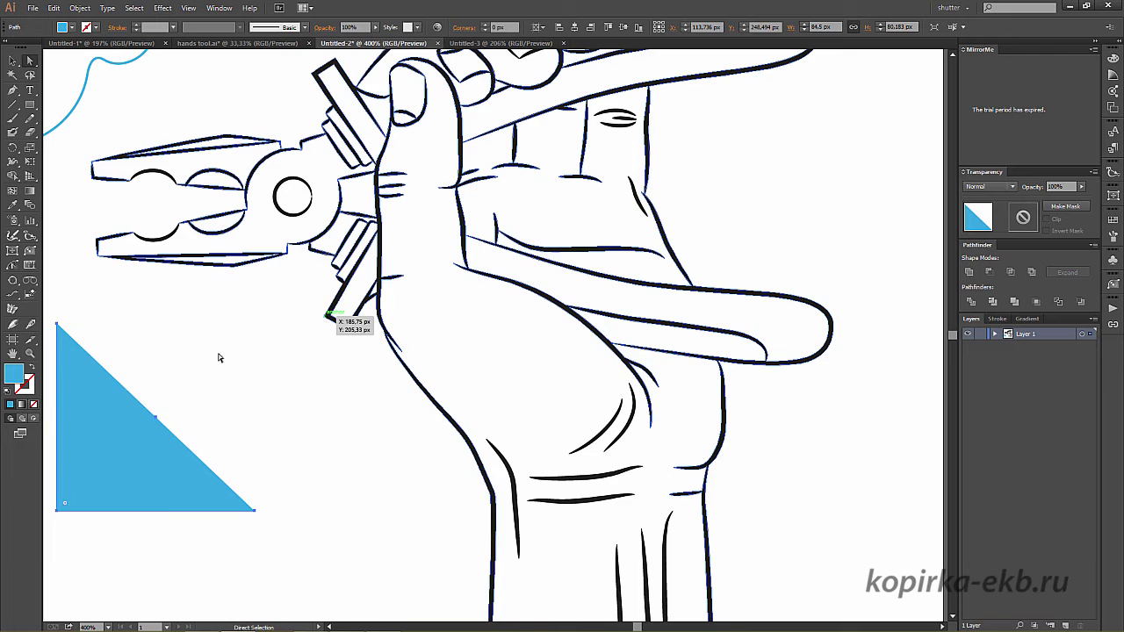
pyautogui.moveTo(221, 356); pyautogui.dragTo(389, 263)
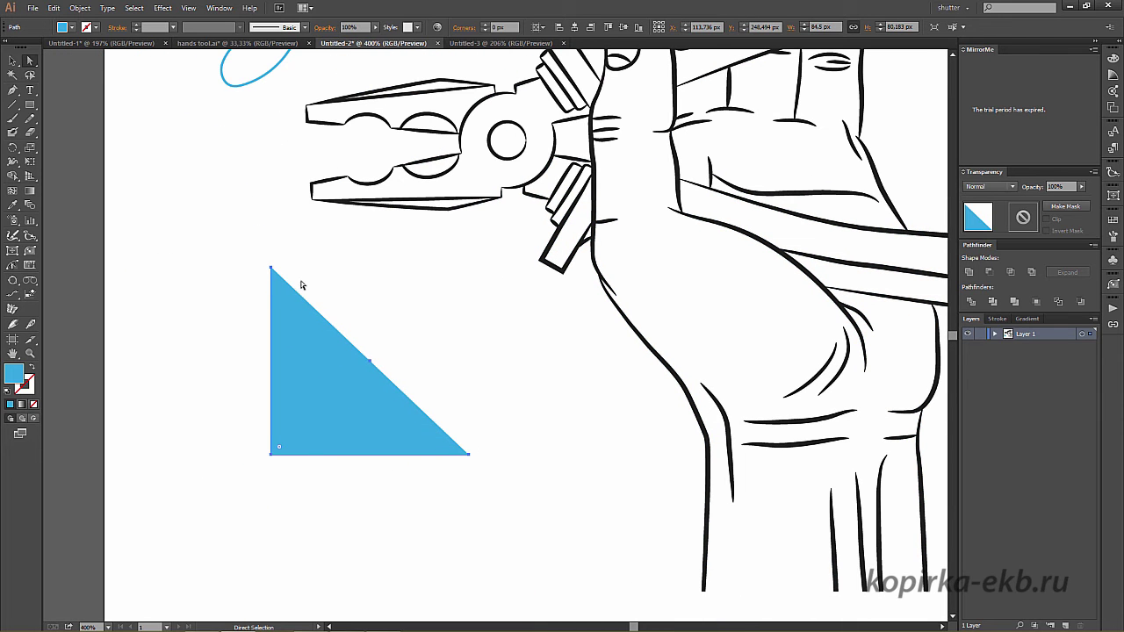
# Give the triangle a dark red stroke.
pyautogui.click(94, 27)
pyautogui.click(89, 47)
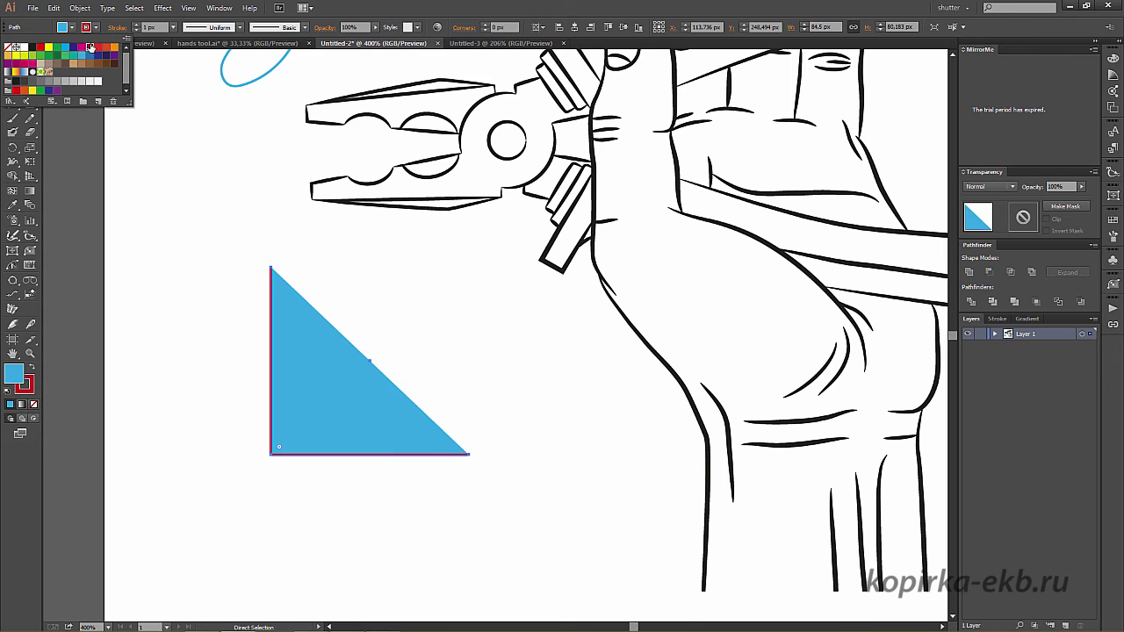
pyautogui.click(253, 231)
pyautogui.click(252, 228)
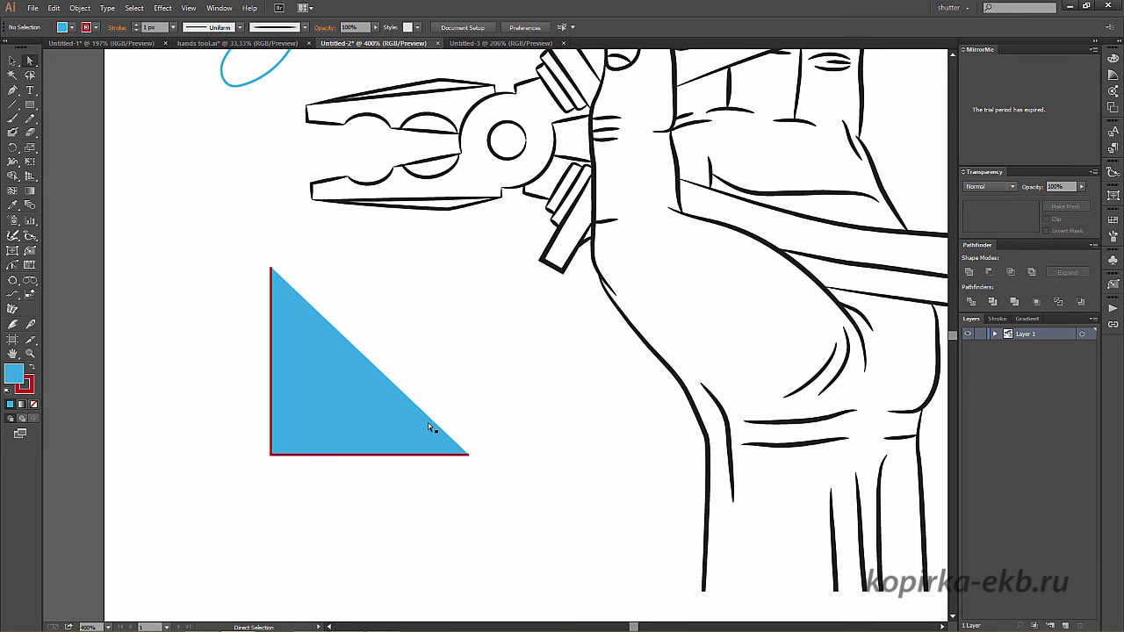
pyautogui.click(360, 319)
pyautogui.click(12, 60)
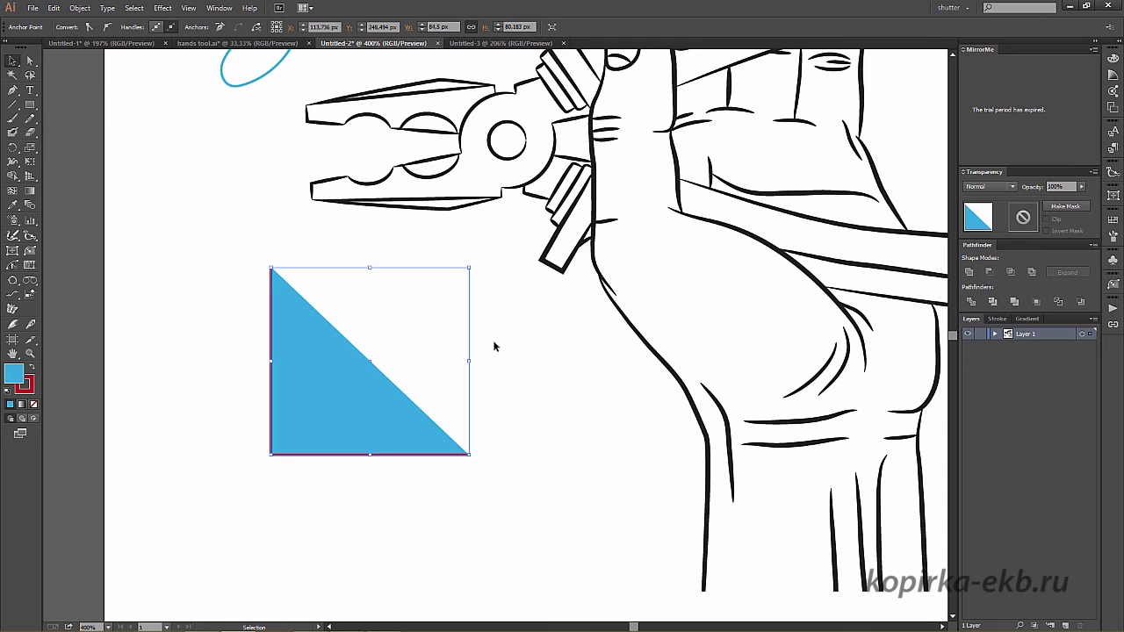
pyautogui.hotkey('ctrl', '-')
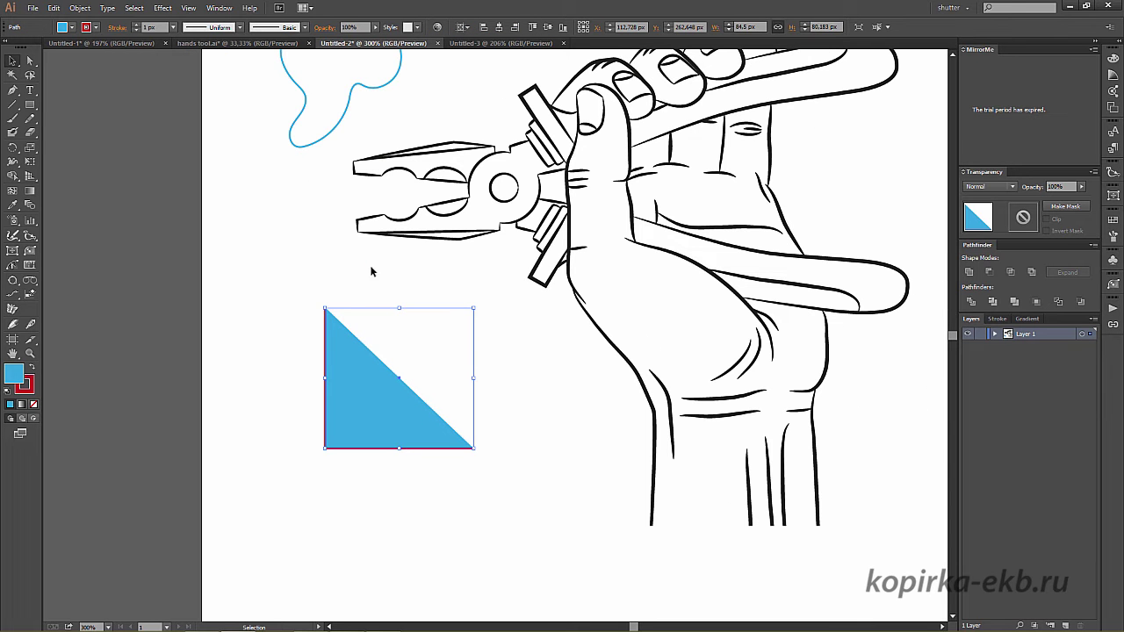
pyautogui.moveTo(346, 254)
pyautogui.mouseDown()
pyautogui.moveTo(266, 276)
pyautogui.moveTo(305, 328)
pyautogui.moveTo(316, 301)
pyautogui.mouseUp()
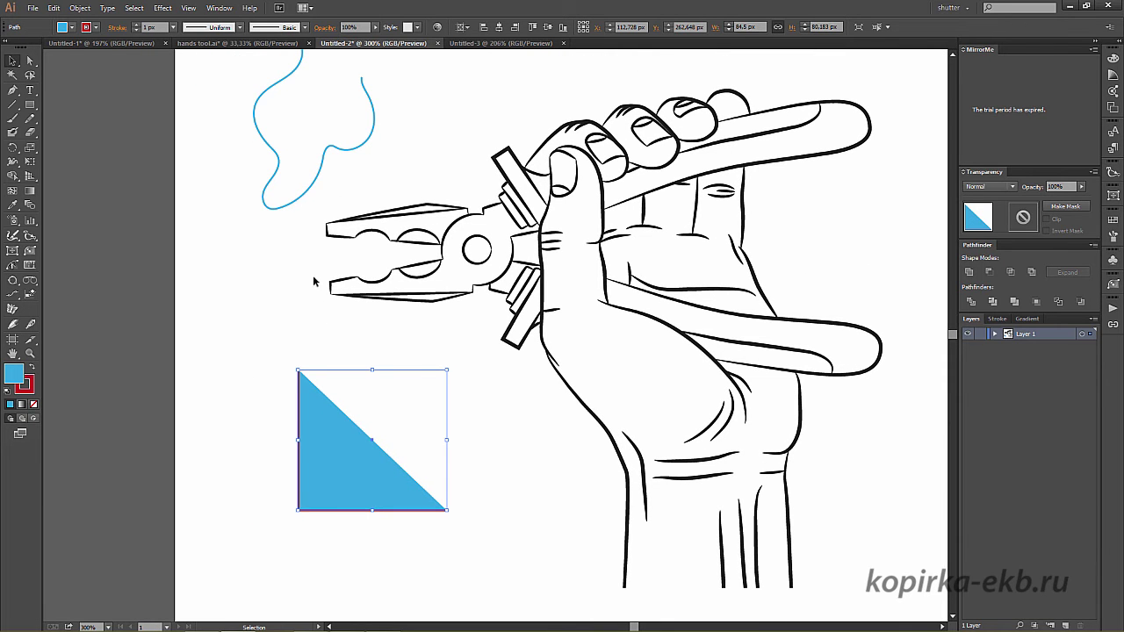
pyautogui.click(304, 303)
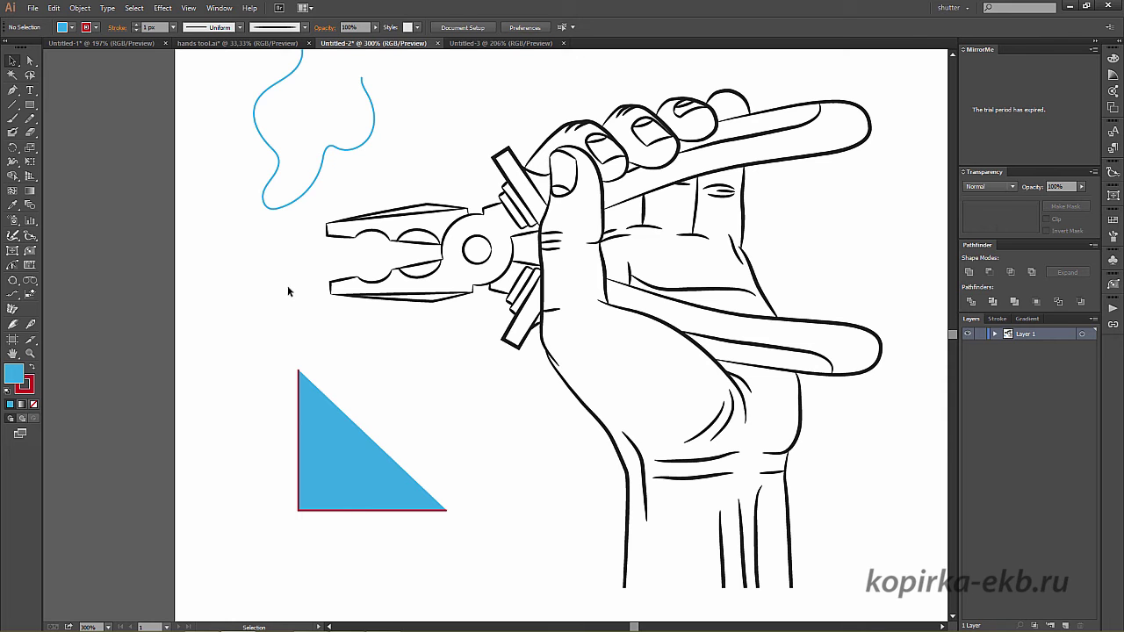
# Run the ExtendedSelect script and choose Filled open paths.
pyautogui.click(33, 12)
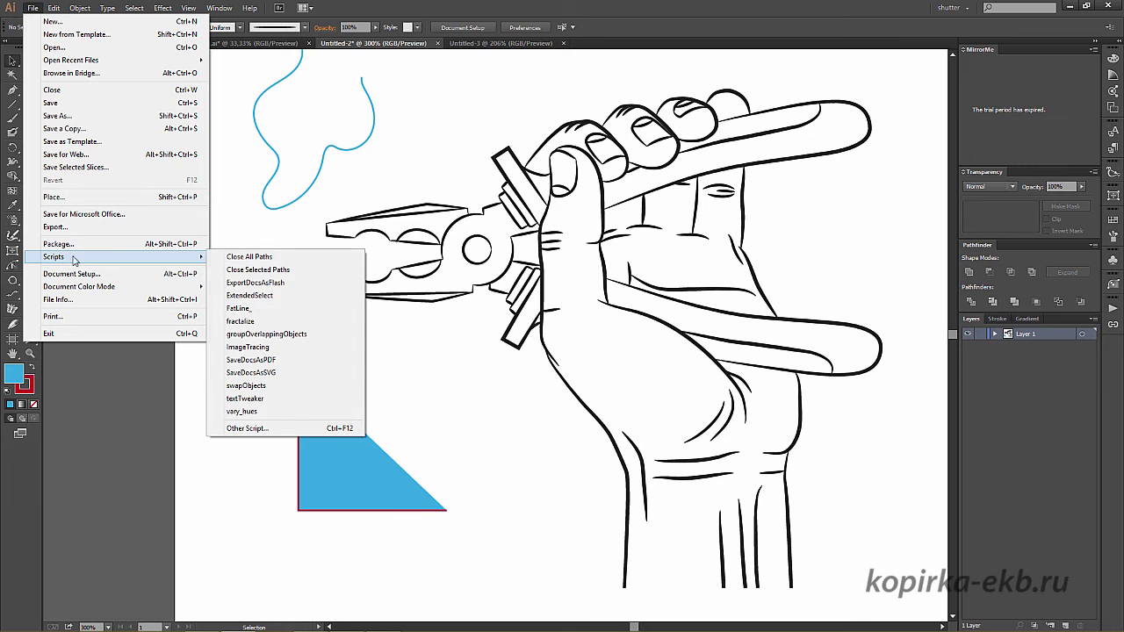
pyautogui.click(275, 300)
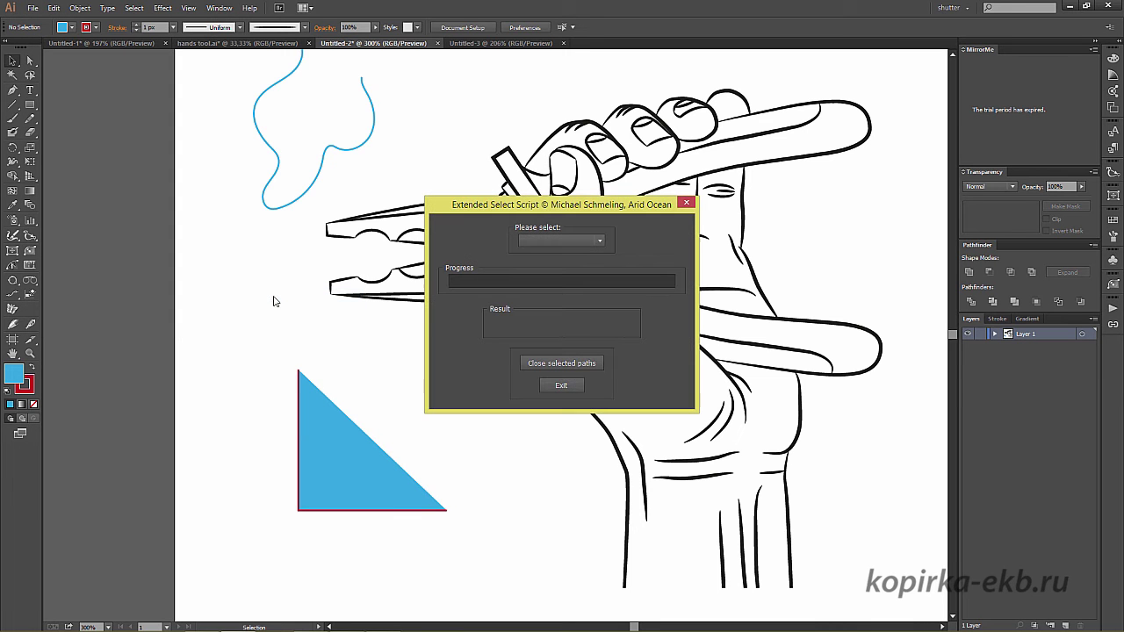
pyautogui.click(606, 243)
pyautogui.moveTo(604, 205); pyautogui.dragTo(680, 137)
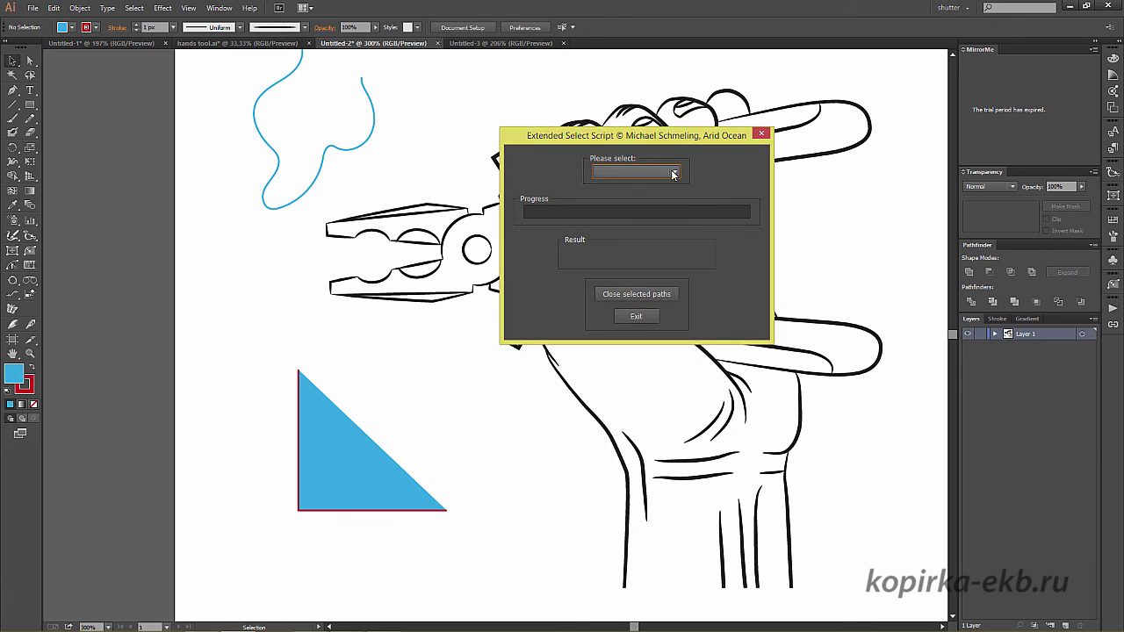
pyautogui.click(674, 174)
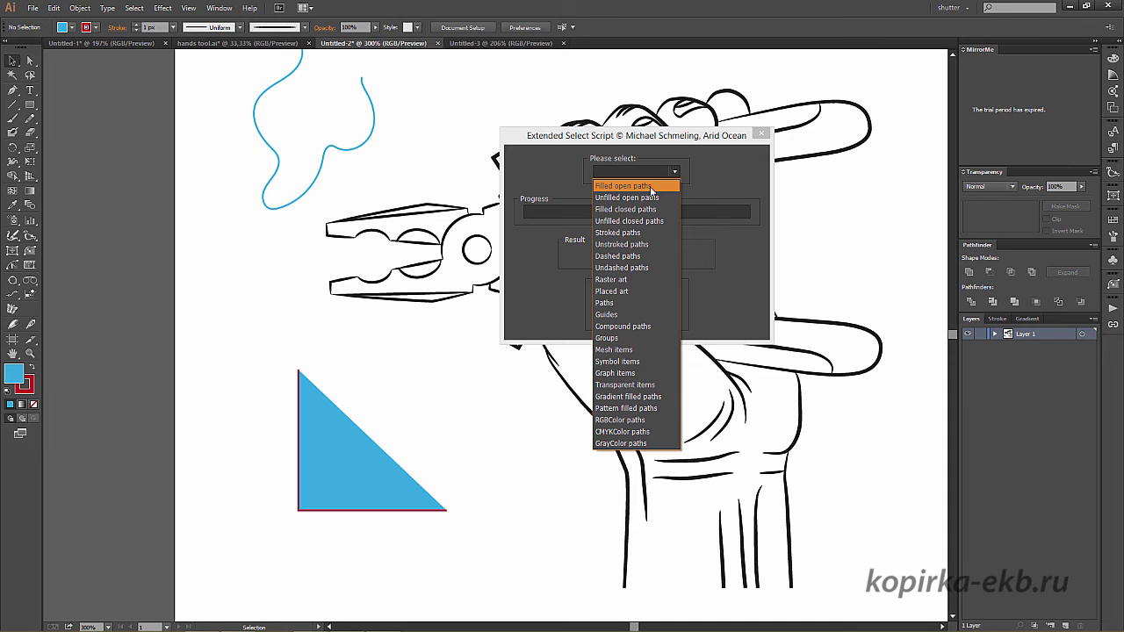
pyautogui.click(650, 190)
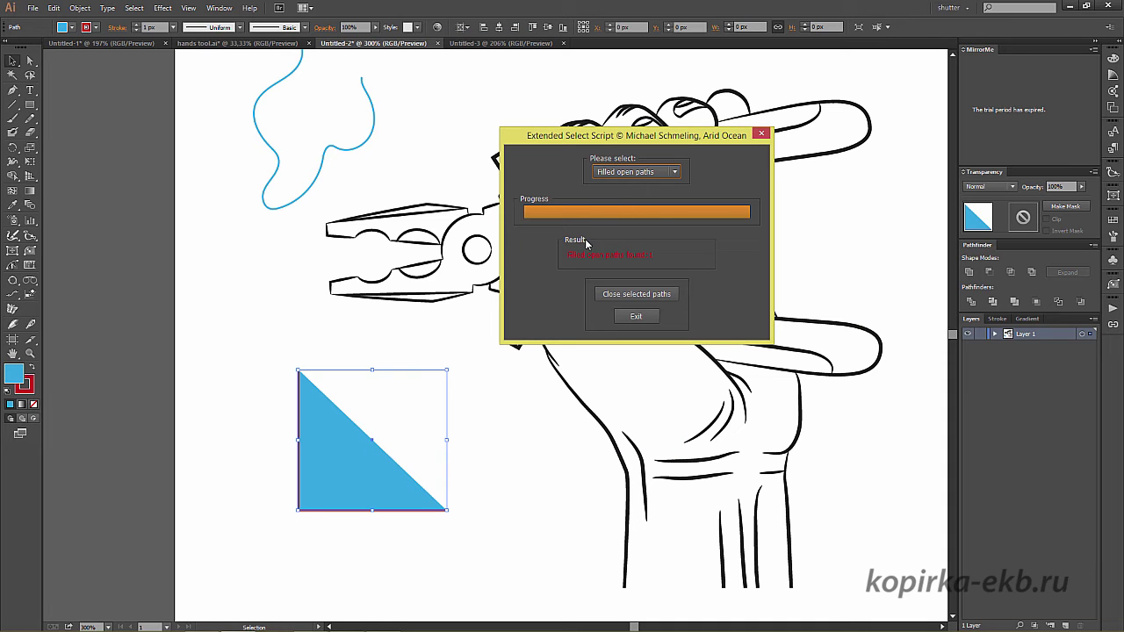
# Switch the search to Unfilled open paths, then back to Filled open paths.
pyautogui.click(675, 172)
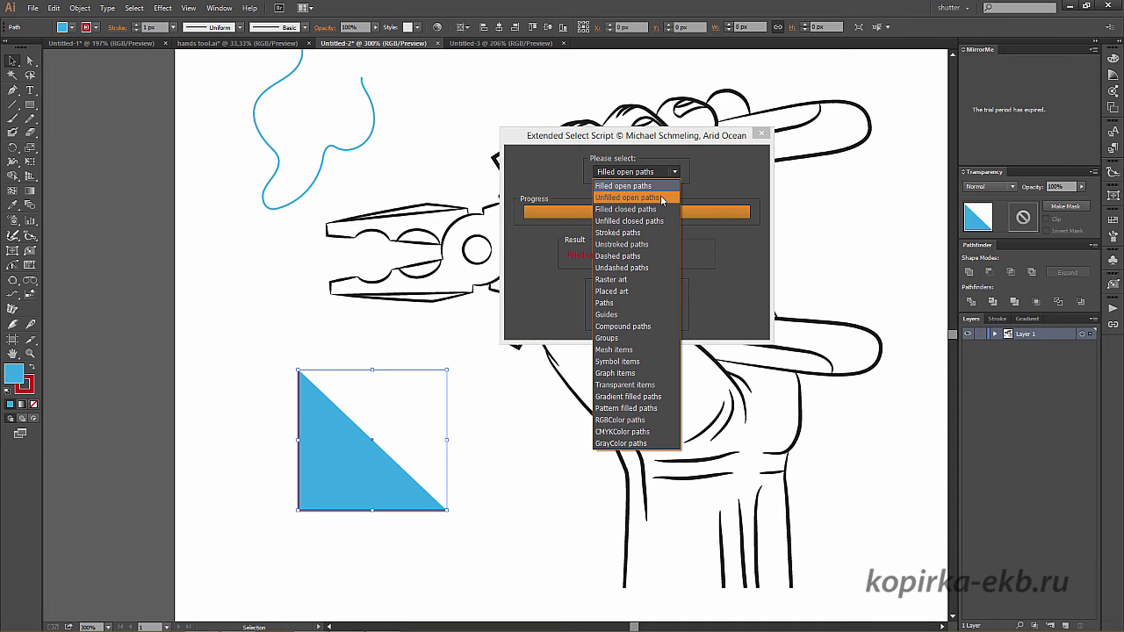
pyautogui.click(660, 197)
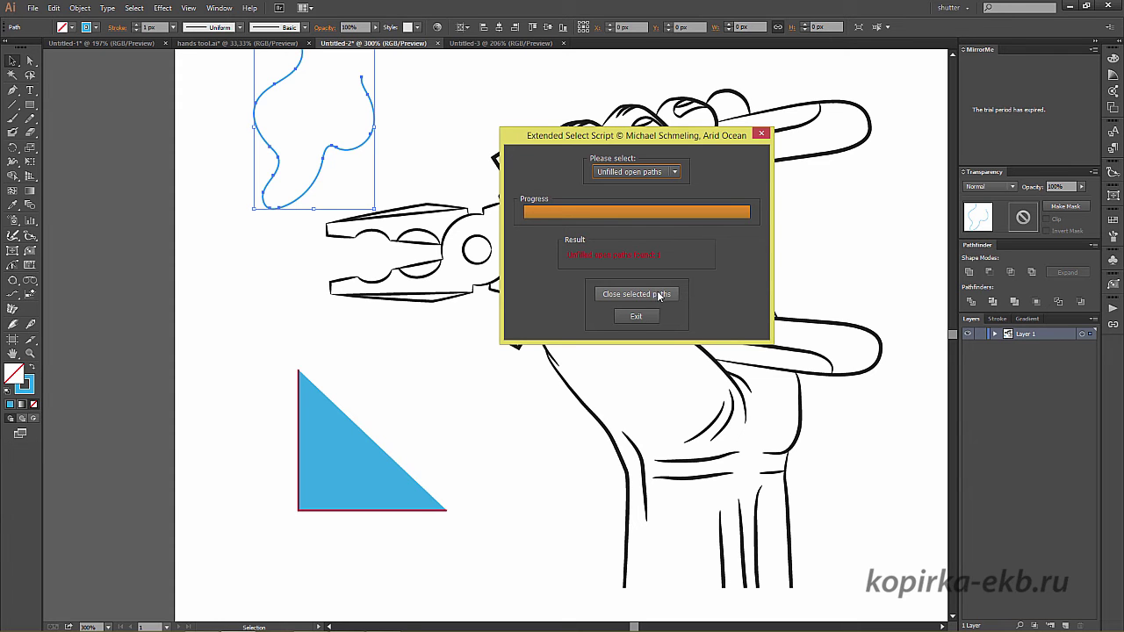
pyautogui.click(674, 172)
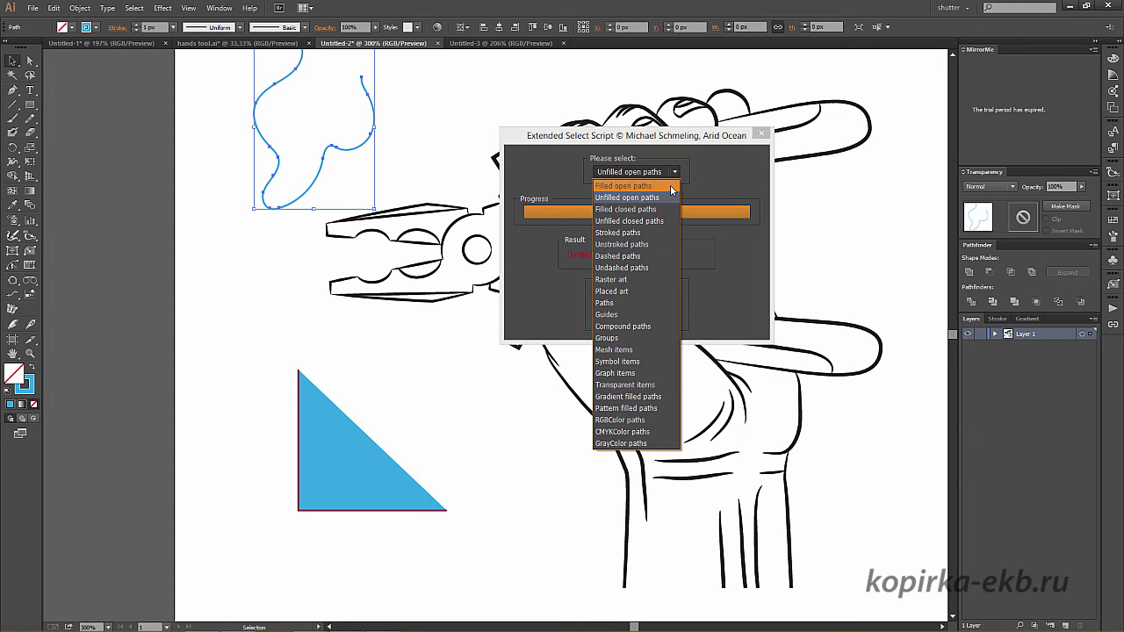
pyautogui.click(672, 186)
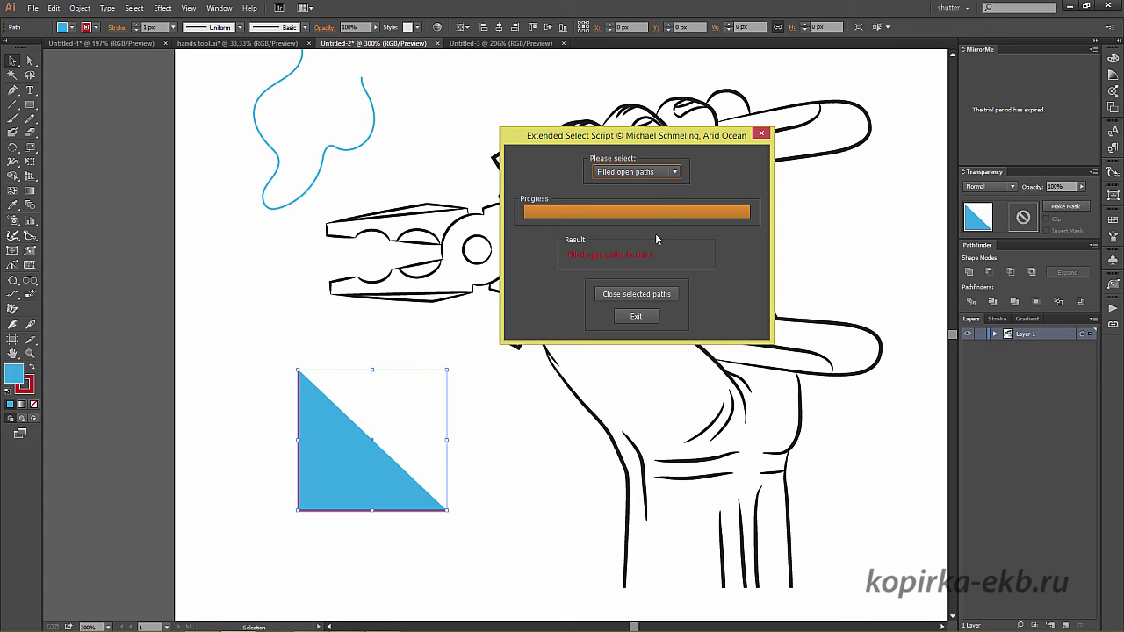
# Close the triangle's open path, retry on the unfilled blue curve, and exit the script.
pyautogui.click(665, 299)
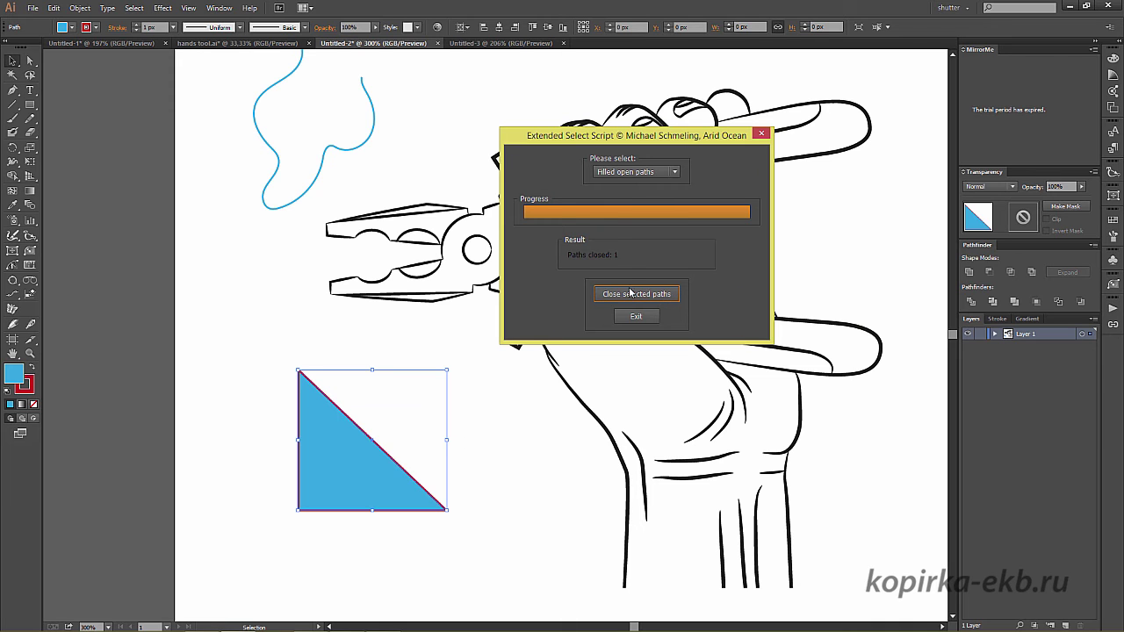
pyautogui.click(665, 177)
pyautogui.click(660, 197)
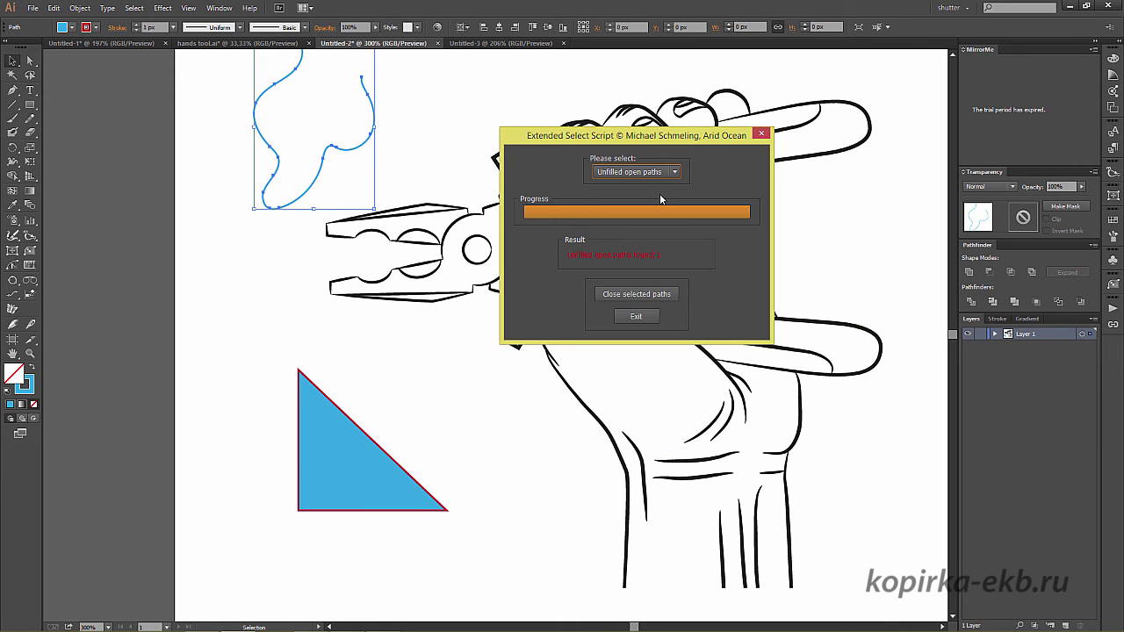
pyautogui.click(616, 293)
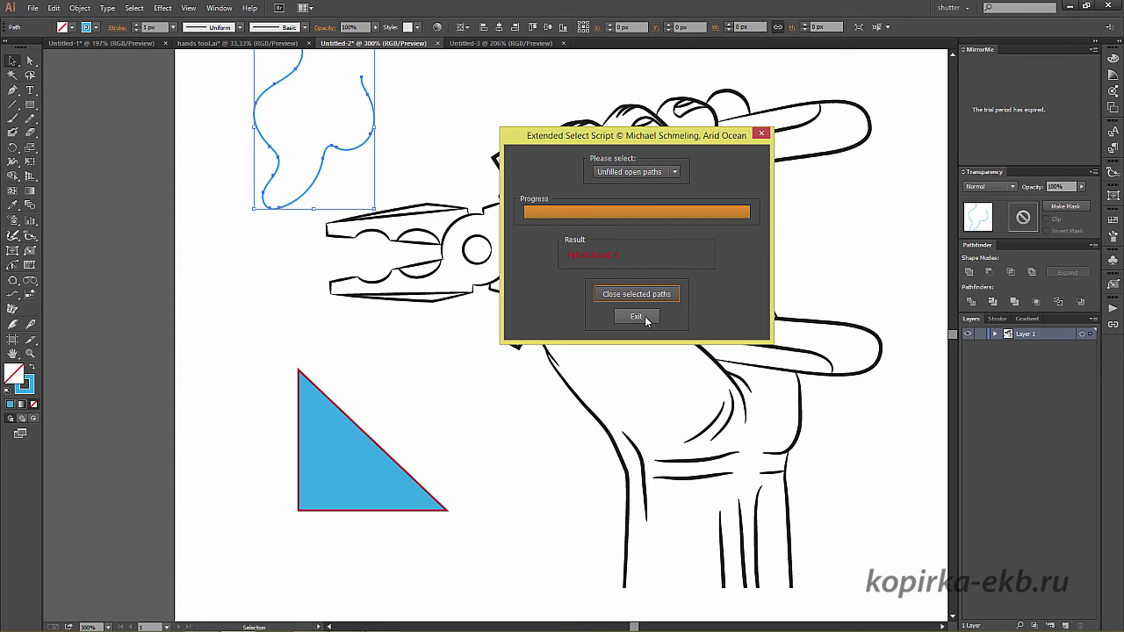
pyautogui.click(636, 316)
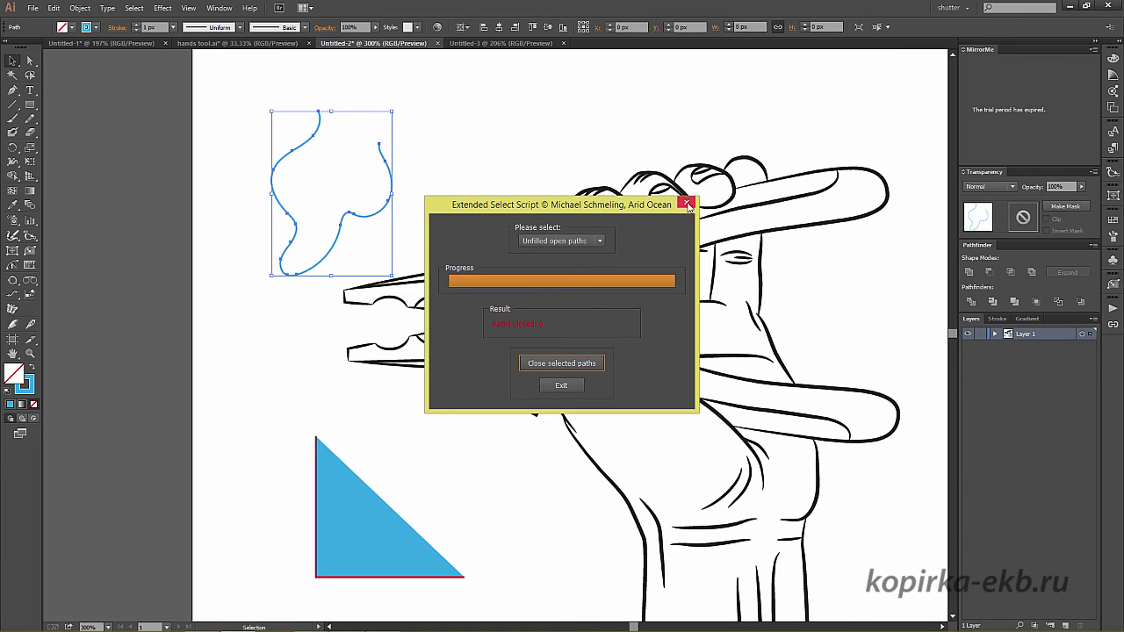
pyautogui.click(688, 205)
pyautogui.click(33, 10)
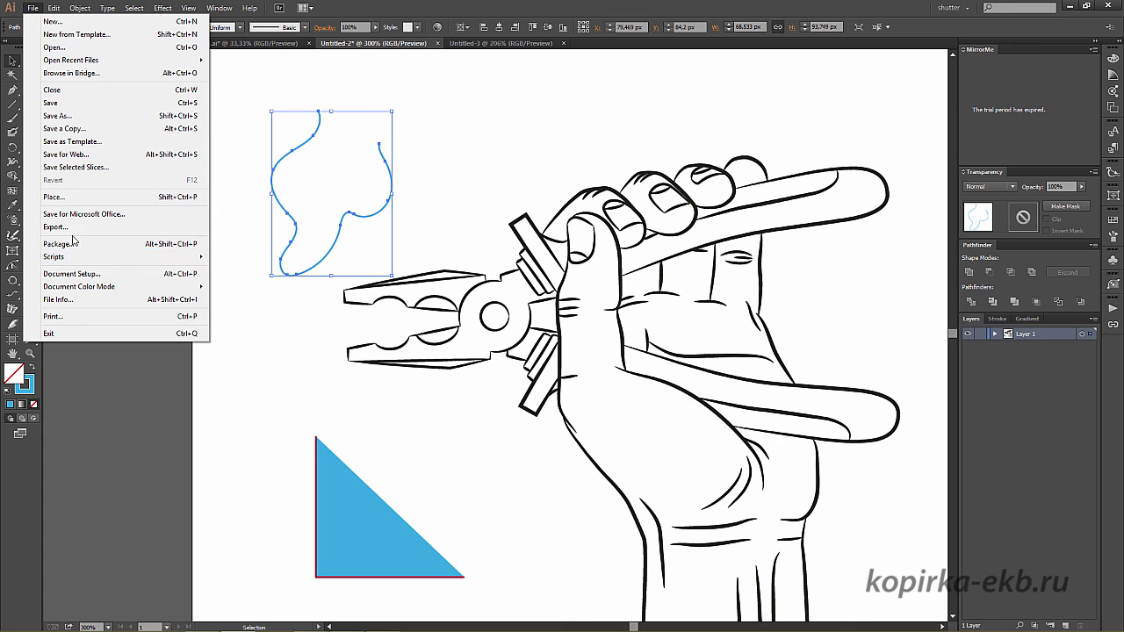
pyautogui.moveTo(53, 257)
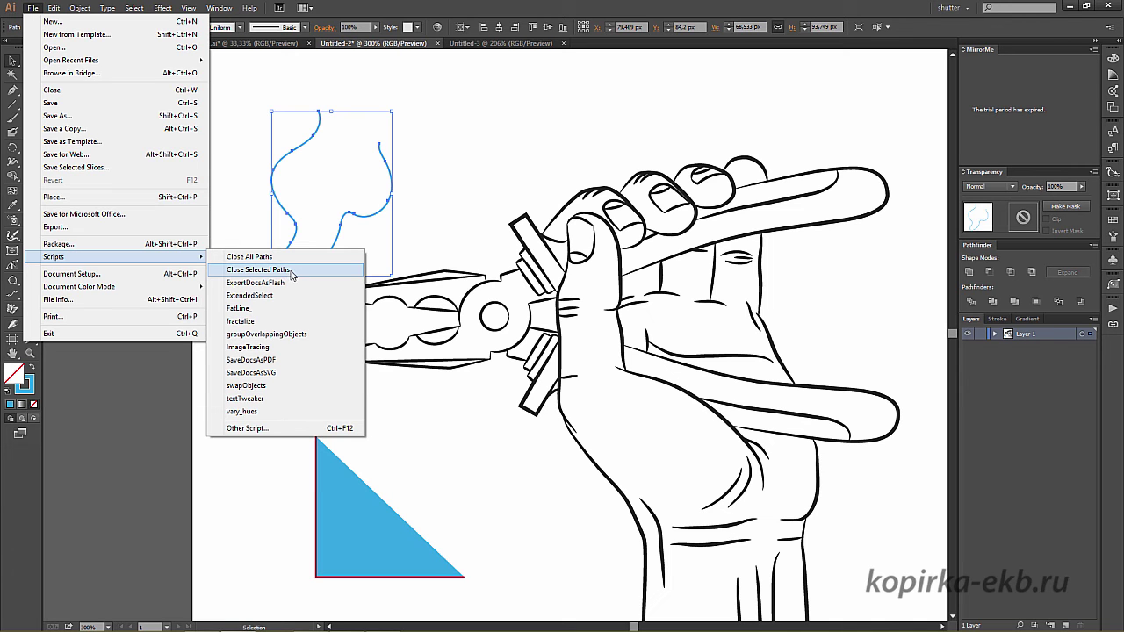
# Close the blue curve with the Close Selected Paths script, then switch to the browser.
pyautogui.click(291, 274)
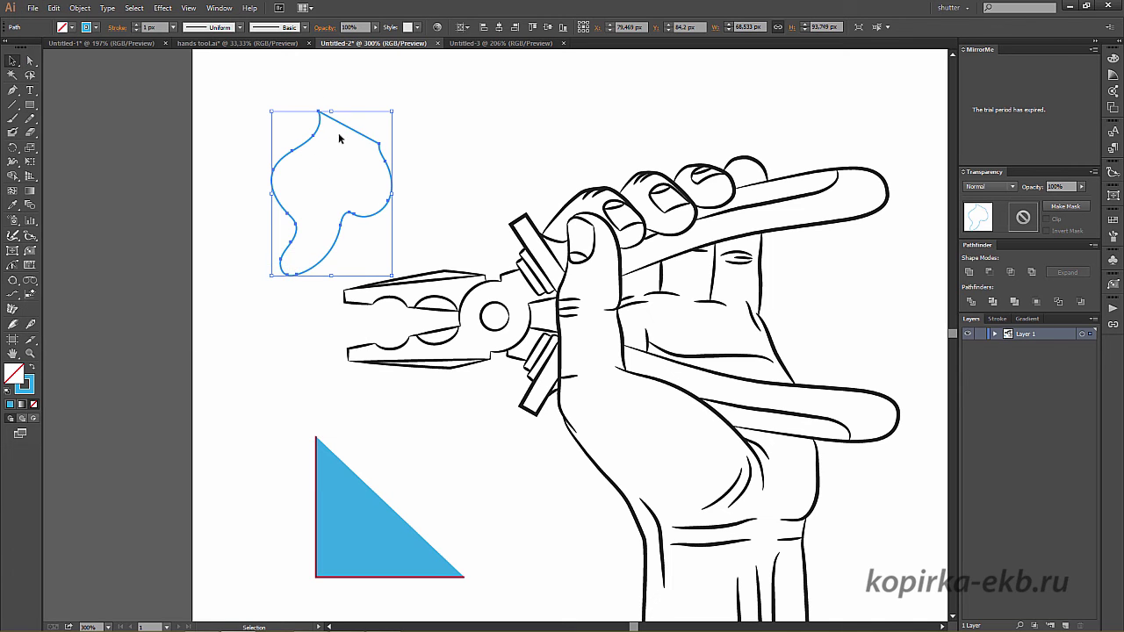
pyautogui.click(322, 92)
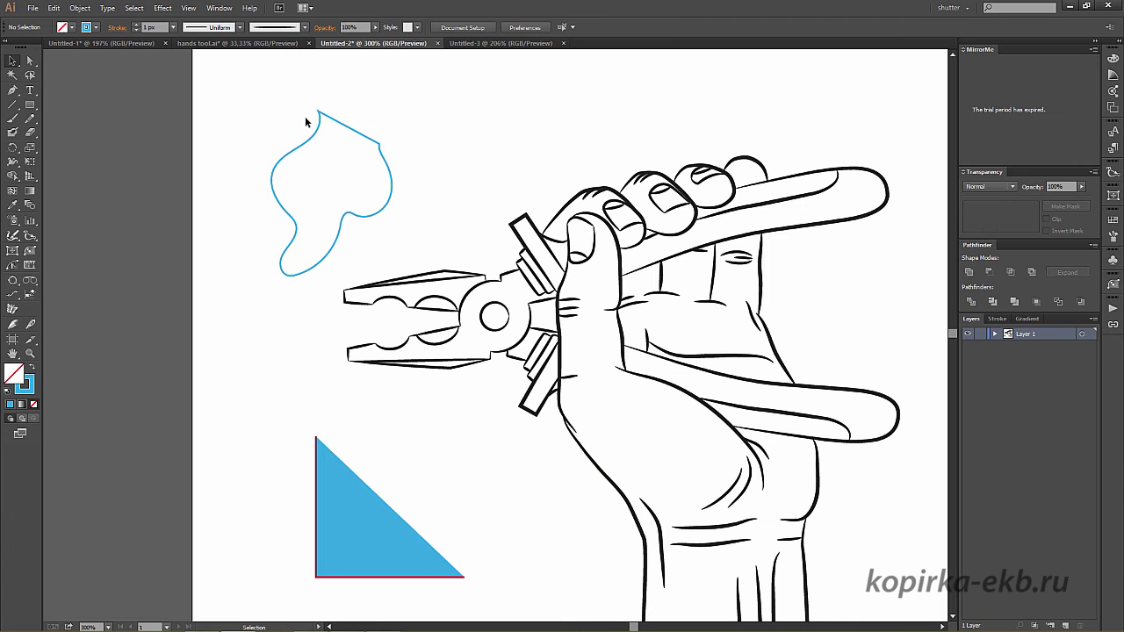
pyautogui.hotkey('alt', 'Tab')
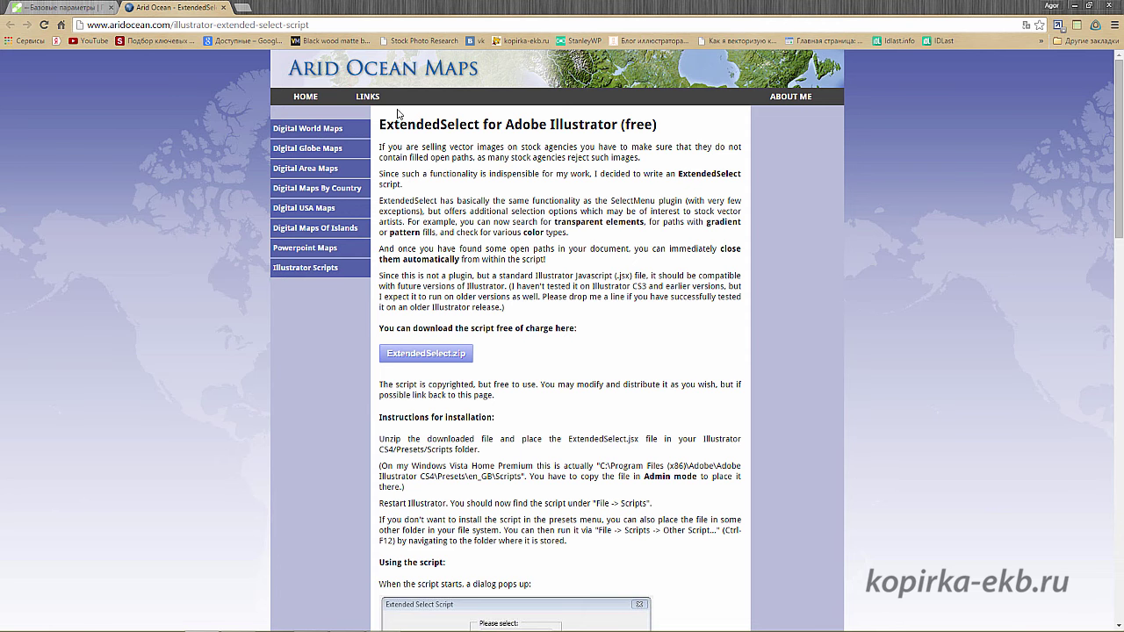
# Read through the ExtendedSelect installation instructions on the Arid Ocean page.
pyautogui.moveTo(312, 25); pyautogui.dragTo(71, 25)
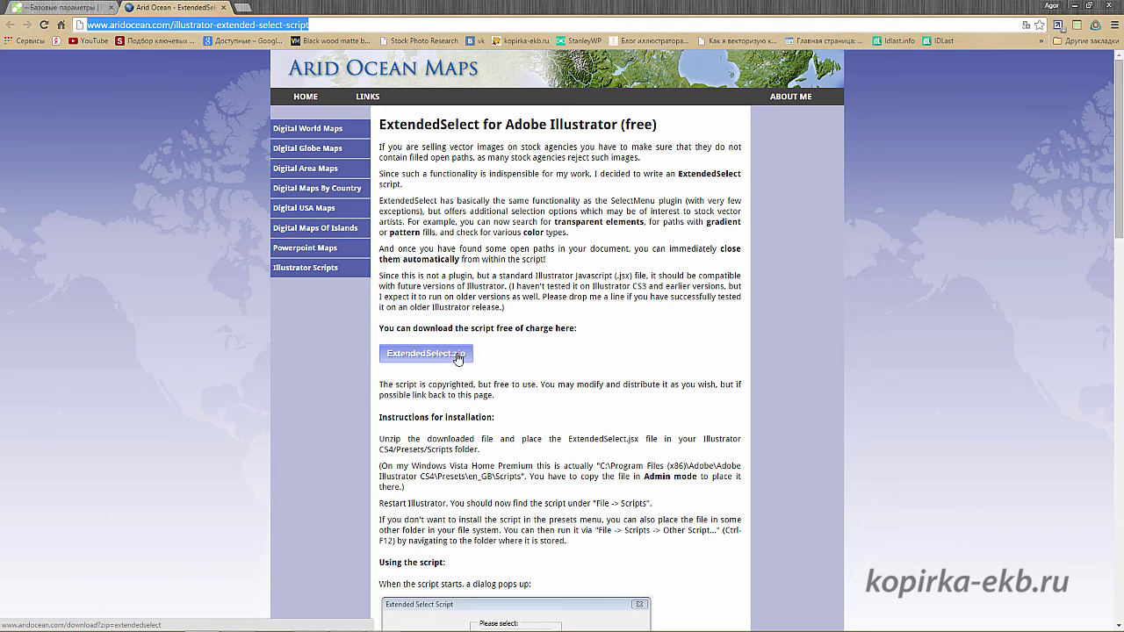
pyautogui.moveTo(1118, 179); pyautogui.dragTo(1118, 236)
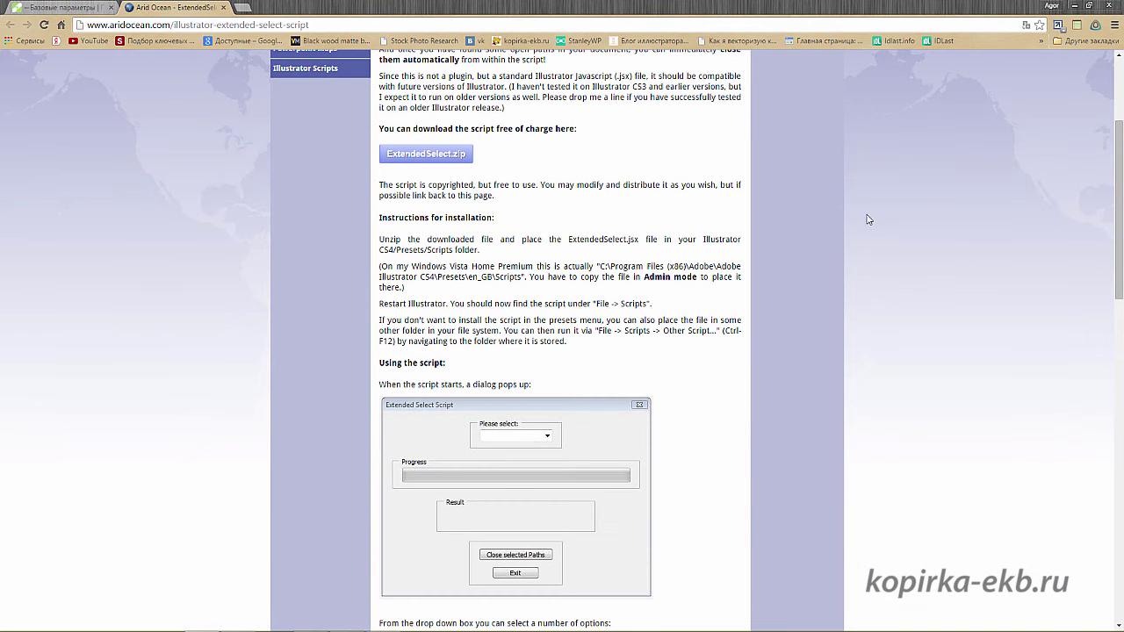
pyautogui.moveTo(380, 217); pyautogui.dragTo(610, 355)
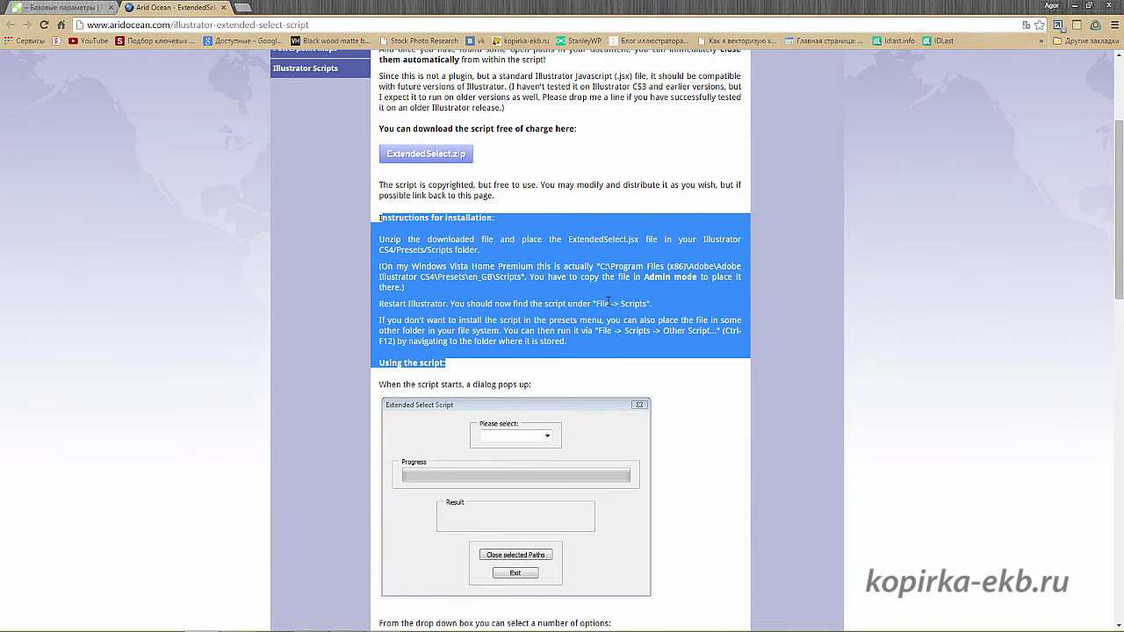
pyautogui.moveTo(1122, 149)
pyautogui.mouseDown()
pyautogui.moveTo(1122, 414)
pyautogui.moveTo(971, 88)
pyautogui.mouseUp()
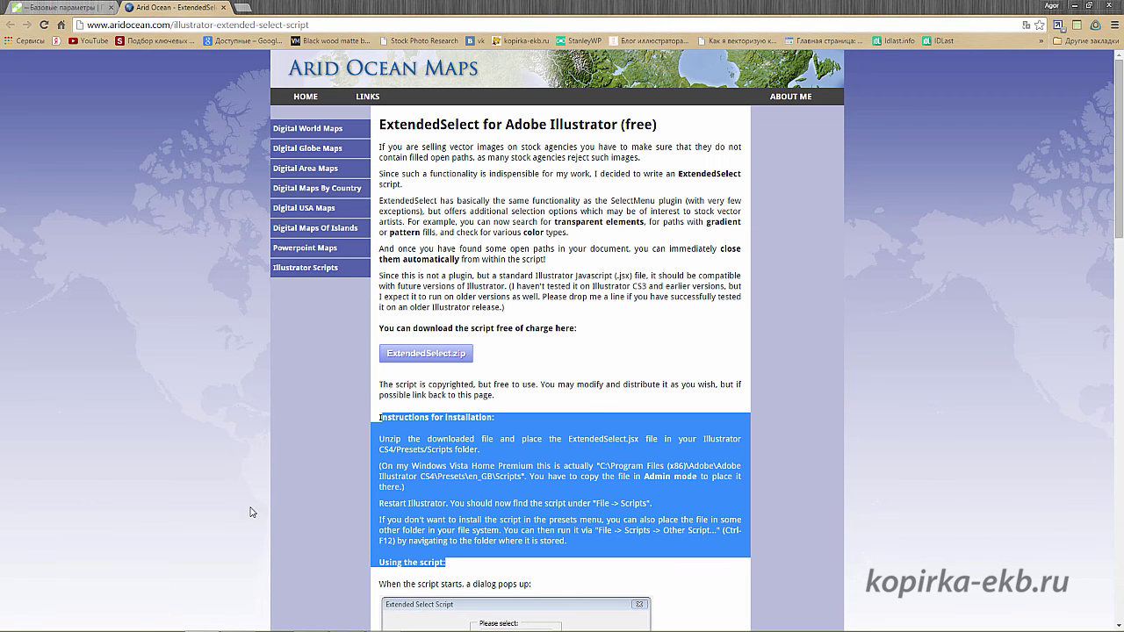
pyautogui.hotkey('ctrl', 'Tab')
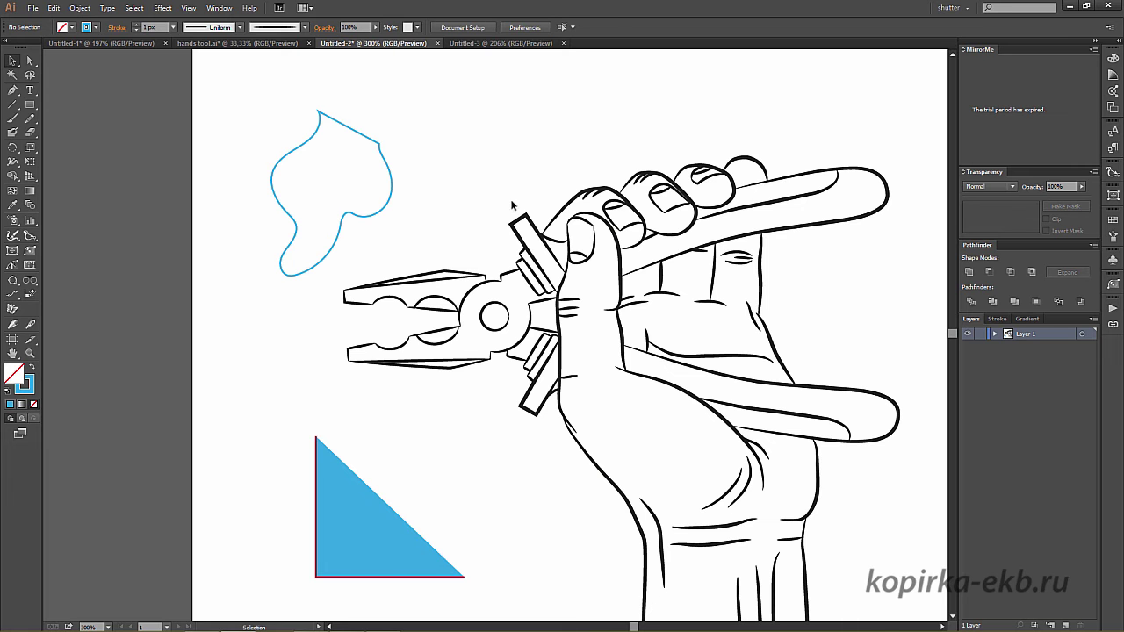
# Search for raster art with the ExtendedSelect script, finding none, and close it.
pyautogui.press('.')
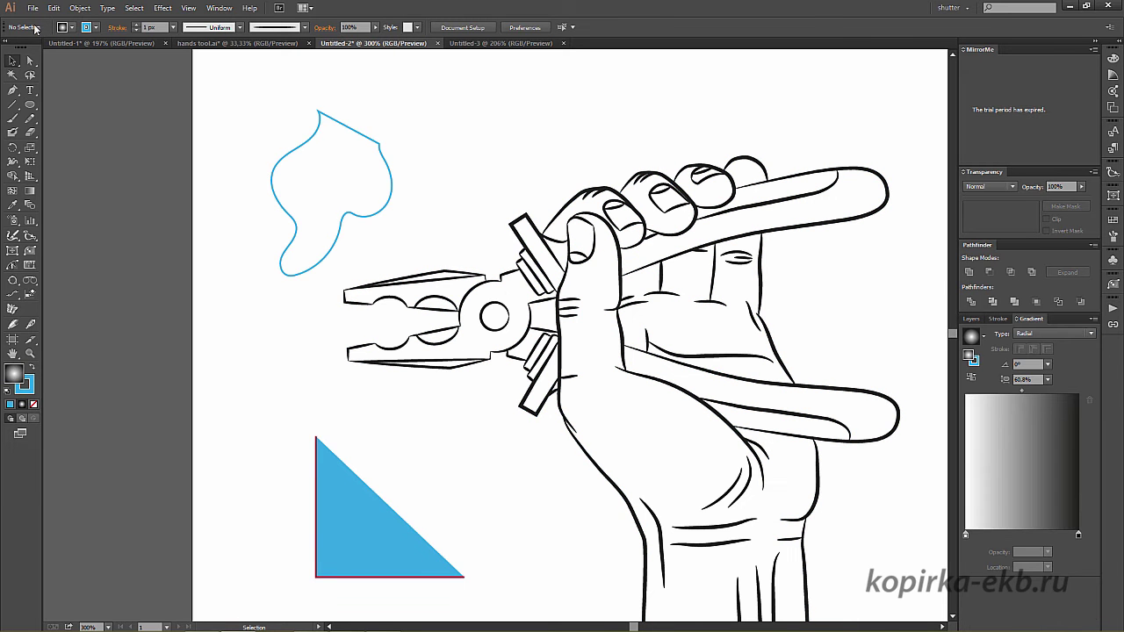
pyautogui.click(33, 8)
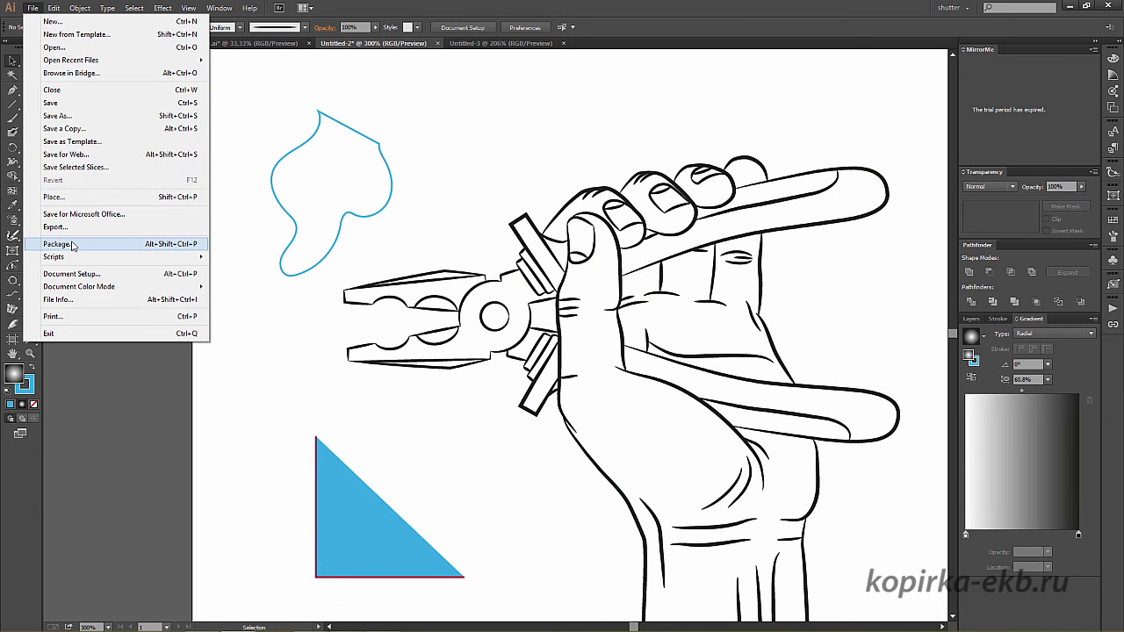
pyautogui.moveTo(54, 257)
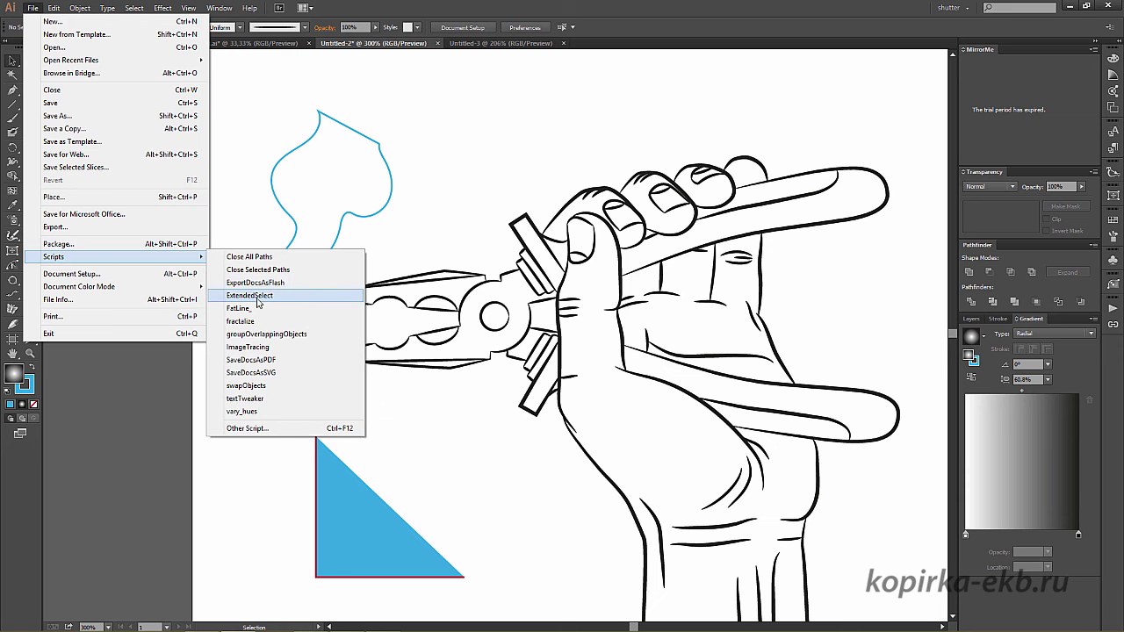
pyautogui.click(258, 297)
pyautogui.click(601, 239)
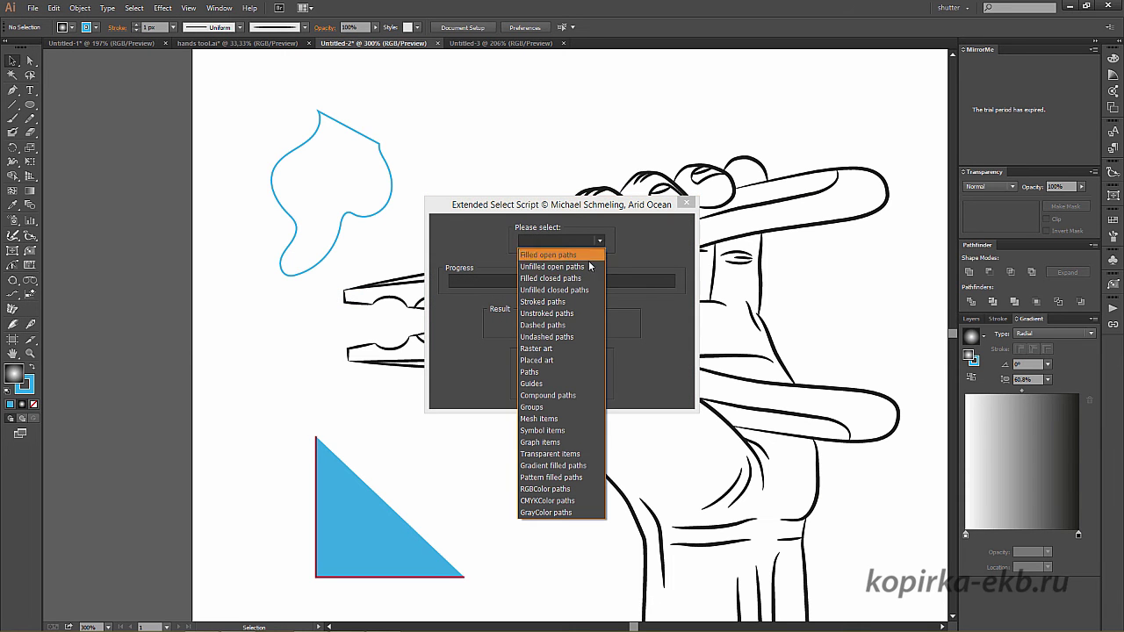
pyautogui.click(555, 349)
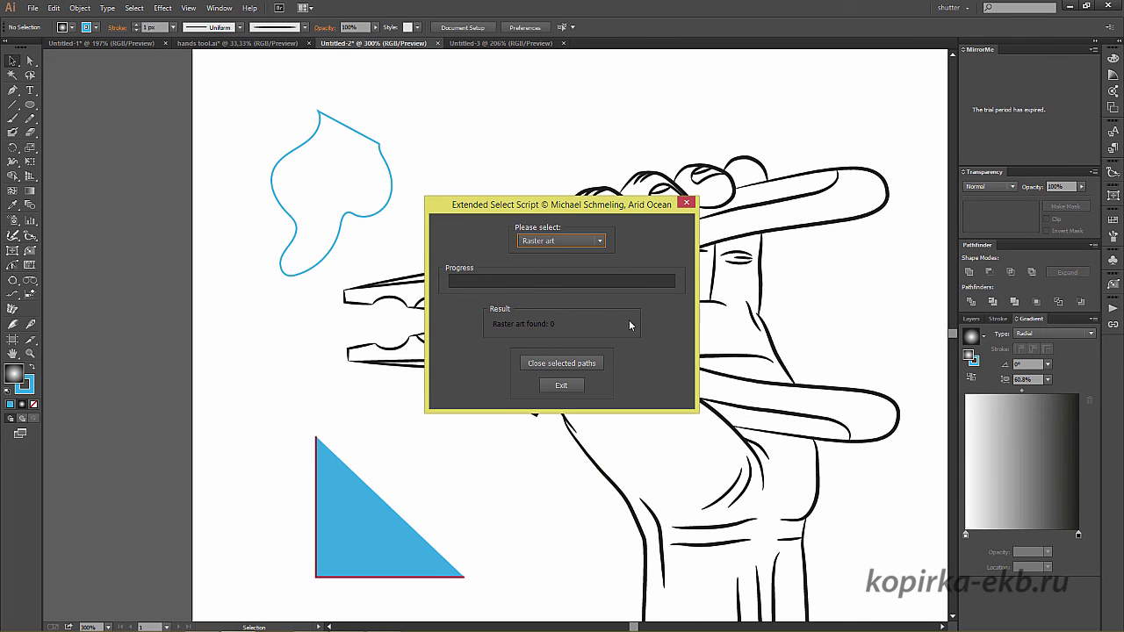
pyautogui.click(571, 390)
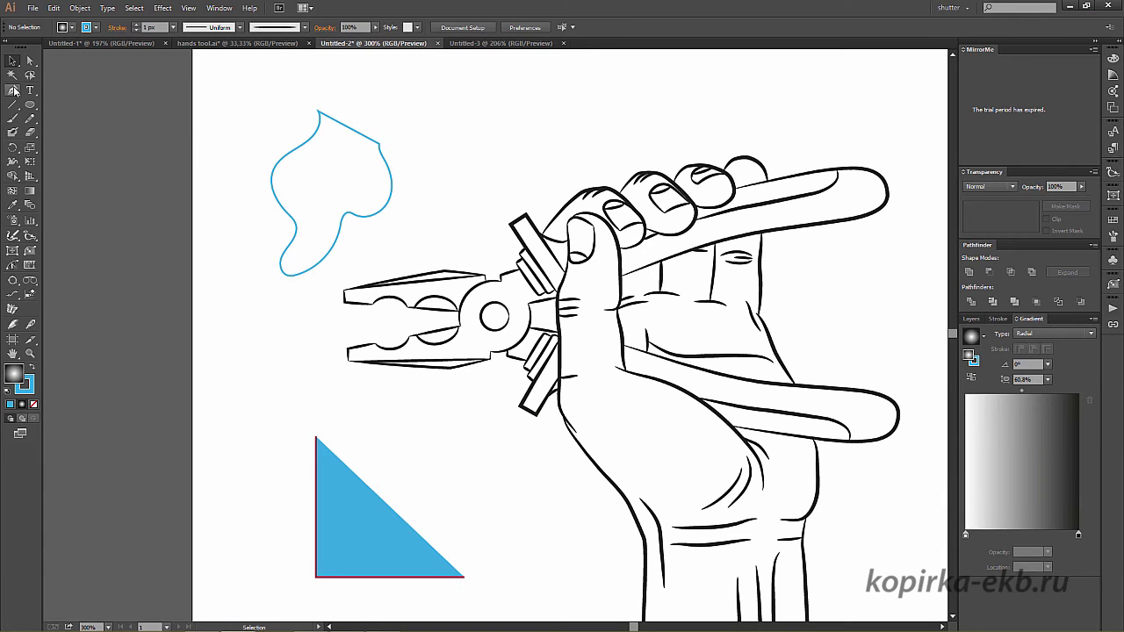
# Place a lone test anchor point with the Pen tool and marquee-select it.
pyautogui.click(13, 90)
pyautogui.click(517, 102)
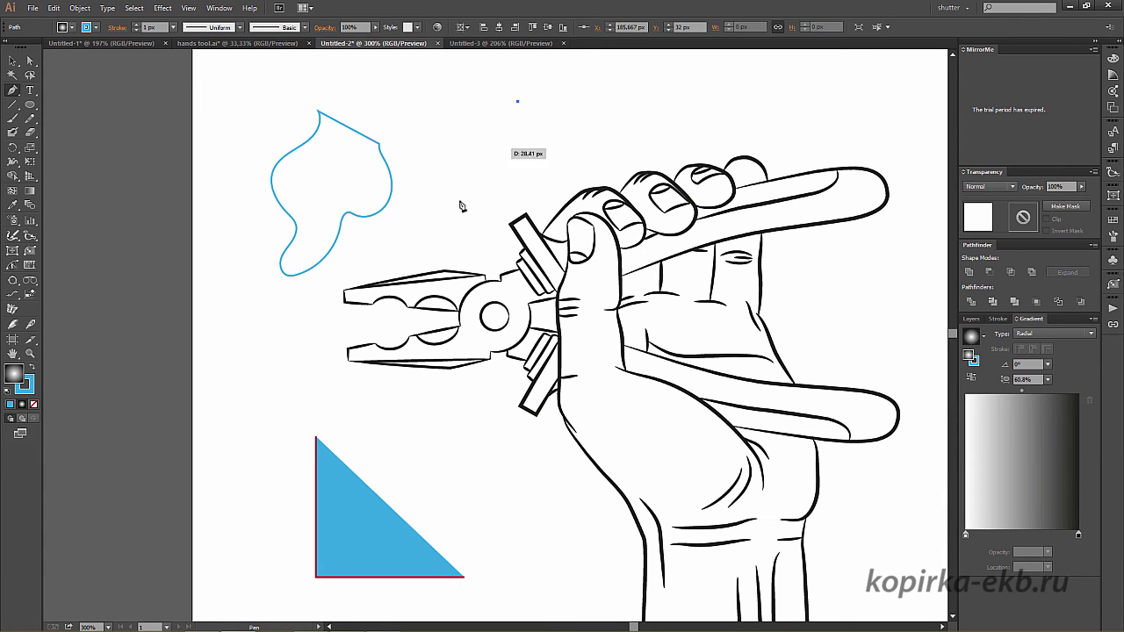
pyautogui.click(14, 60)
pyautogui.click(449, 112)
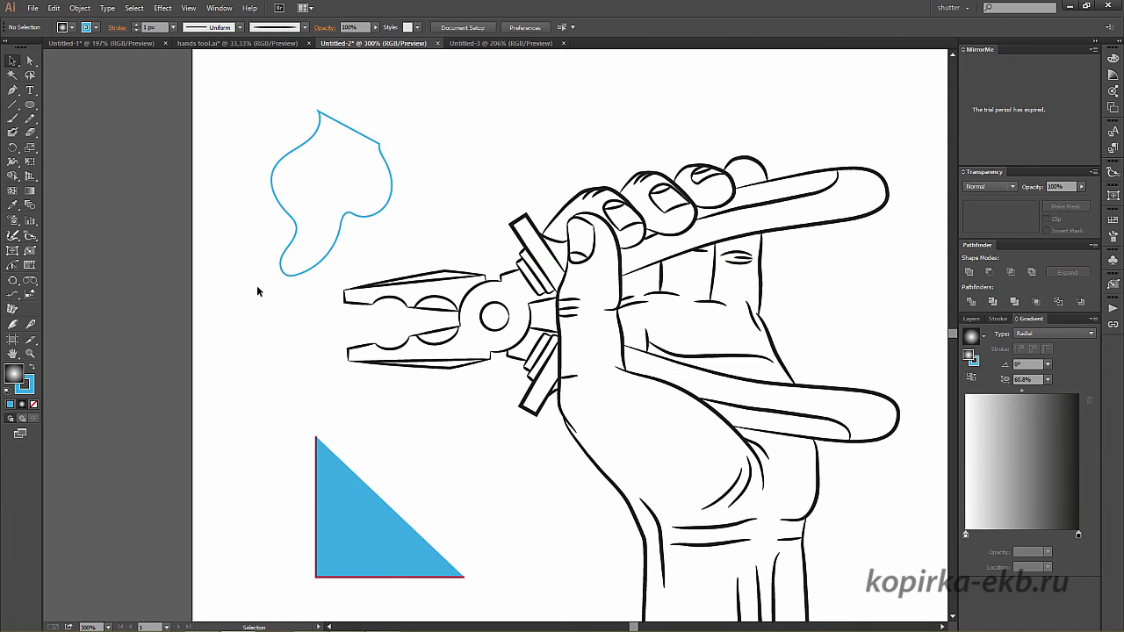
pyautogui.click(517, 102)
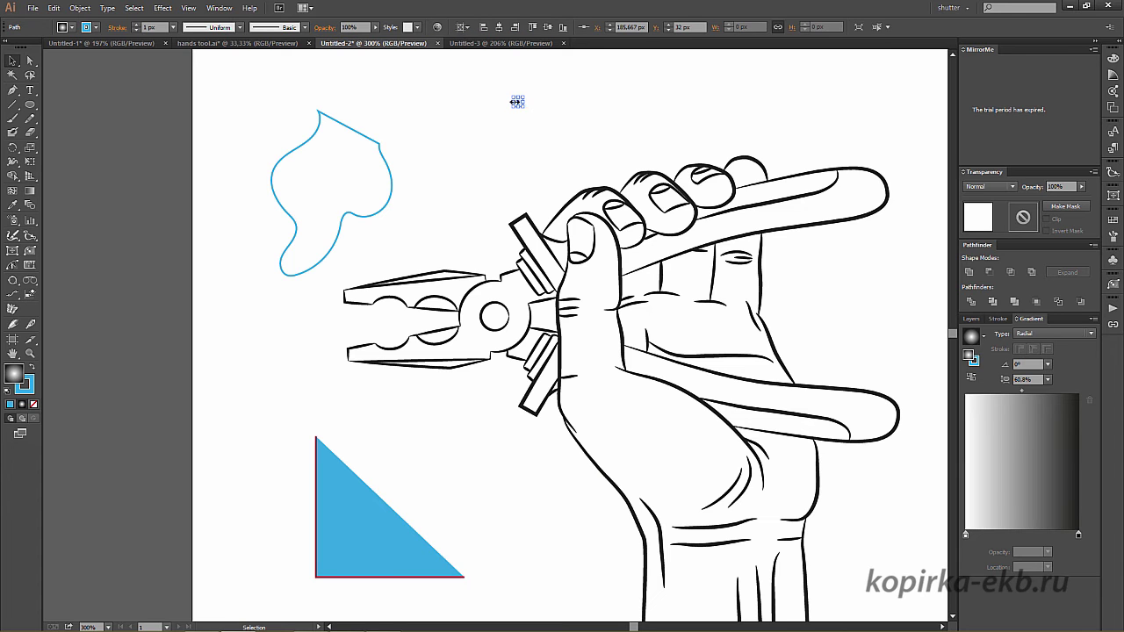
pyautogui.click(547, 97)
pyautogui.moveTo(502, 78)
pyautogui.mouseDown()
pyautogui.moveTo(537, 111)
pyautogui.moveTo(455, 166)
pyautogui.mouseUp()
pyautogui.moveTo(423, 88); pyautogui.dragTo(475, 182)
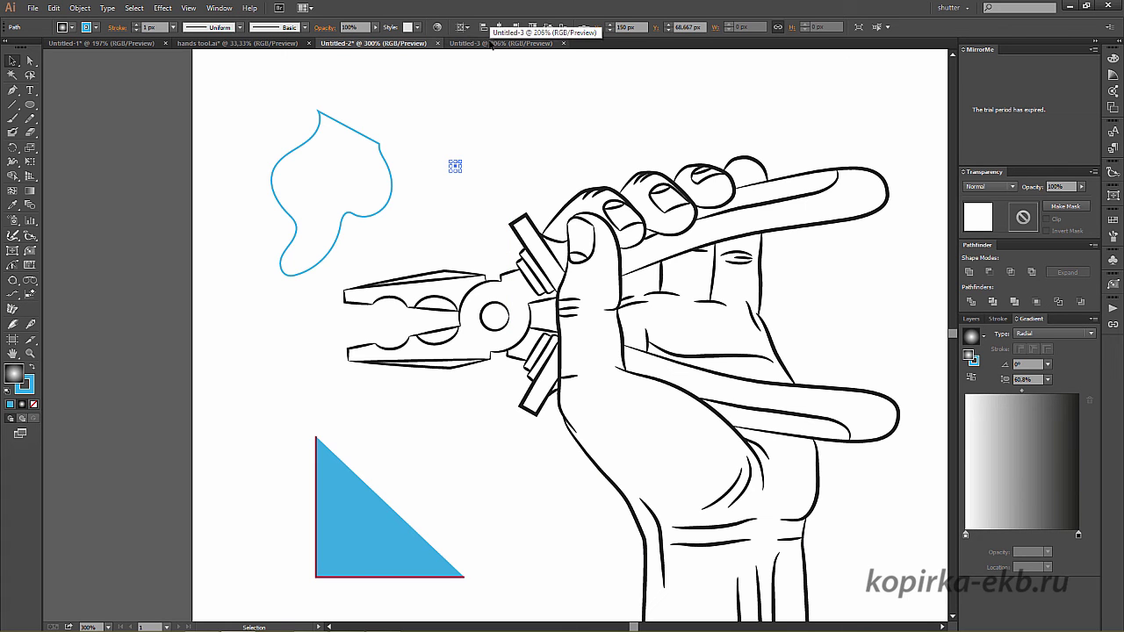
# Delete the test anchor point, then undo to restore it as a stray point.
pyautogui.press('Delete')
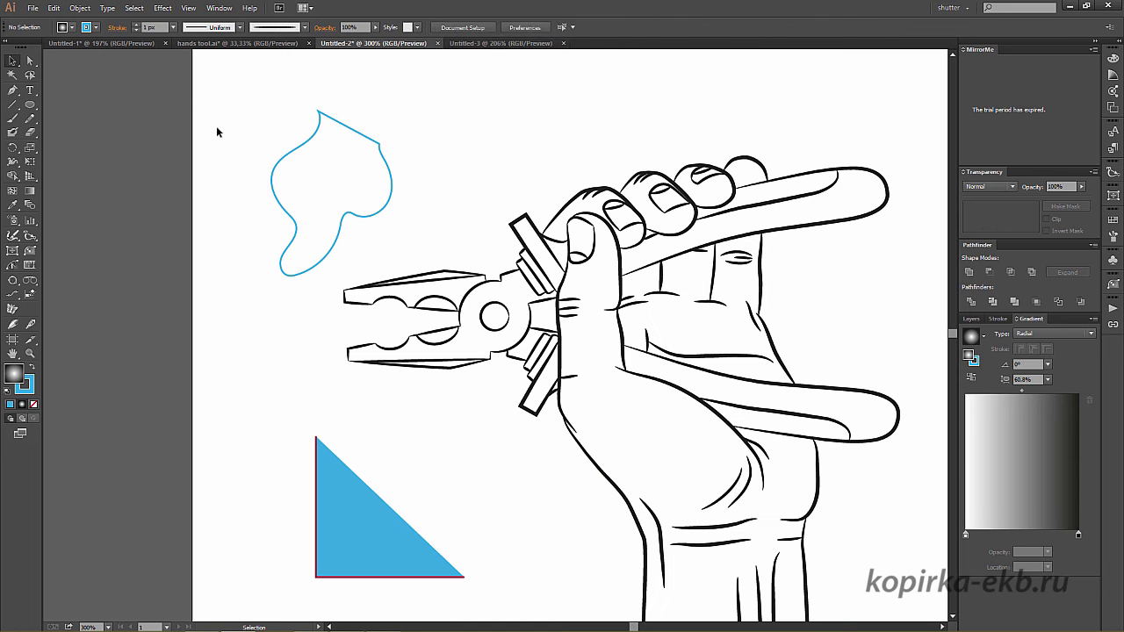
pyautogui.hotkey('ctrl', 'z')
pyautogui.click(232, 97)
# Select the stray point via Select > Object > Stray Points and delete it.
pyautogui.click(135, 8)
pyautogui.click(135, 8)
pyautogui.click(134, 8)
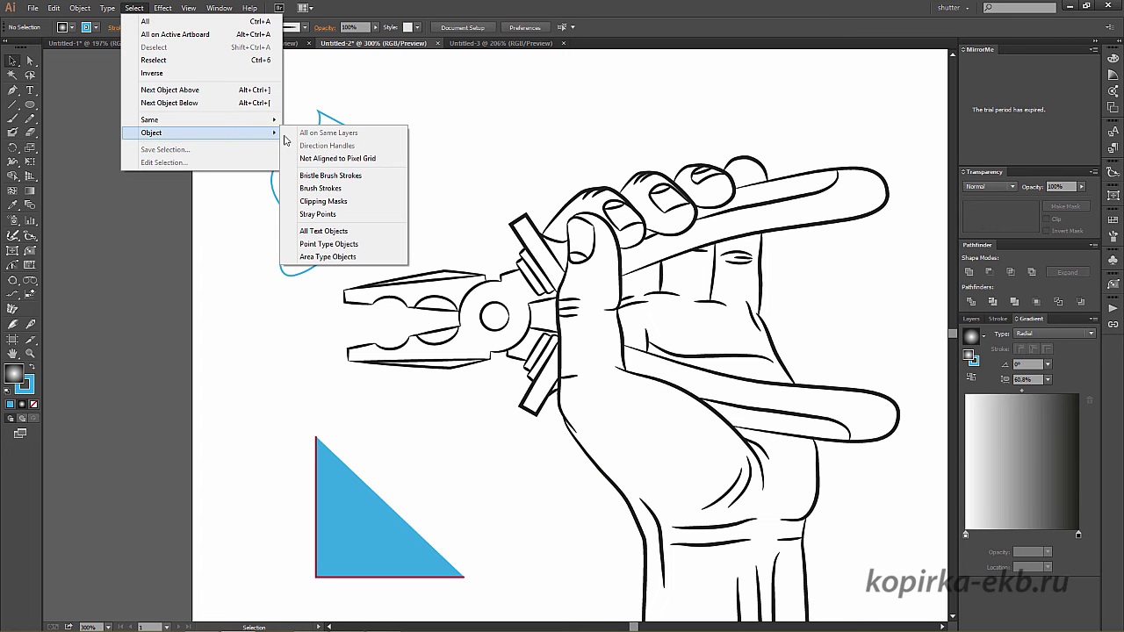
pyautogui.click(339, 216)
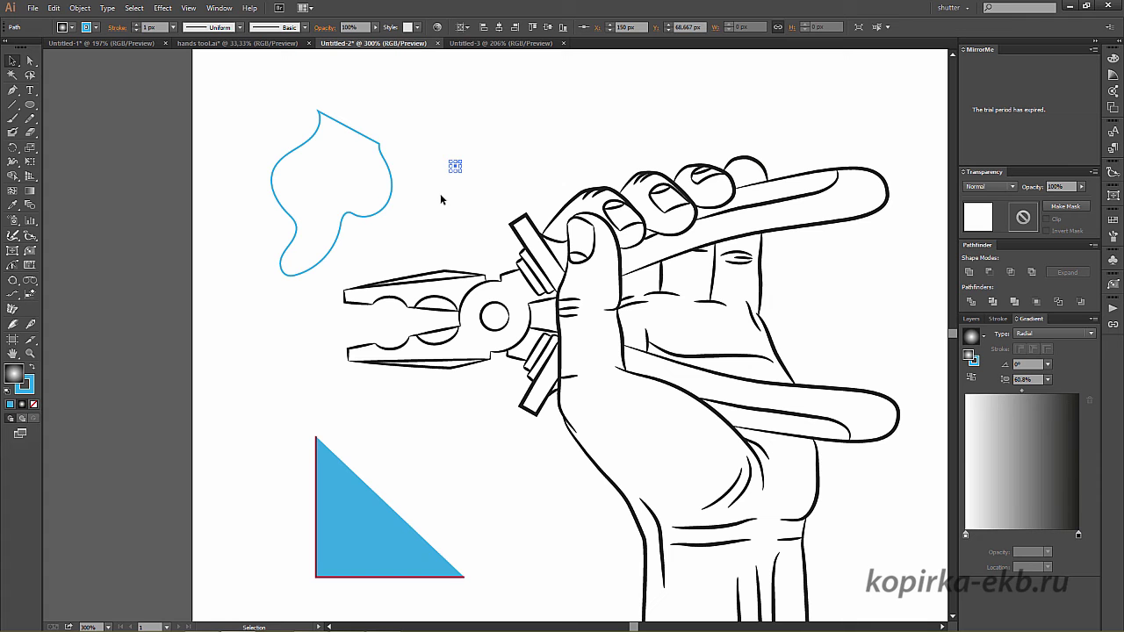
pyautogui.press('Delete')
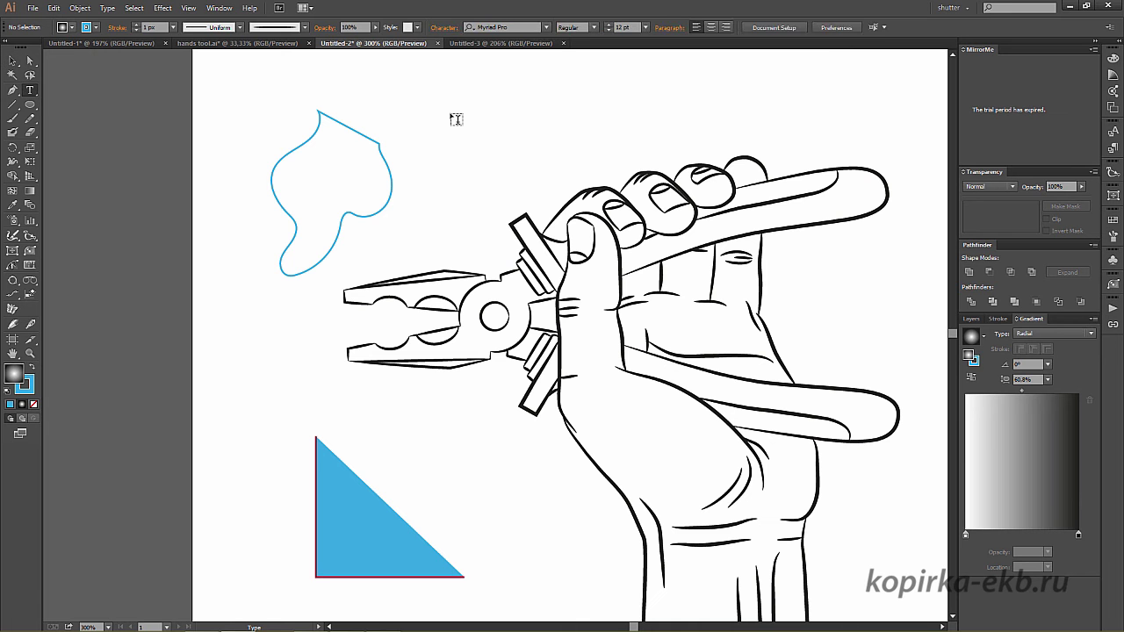
pyautogui.click(465, 113)
# Type test text 'jkhfchsadkfhk' above the pliers and convert it with Create Outlines.
pyautogui.write('jkhfchsadkfhk')
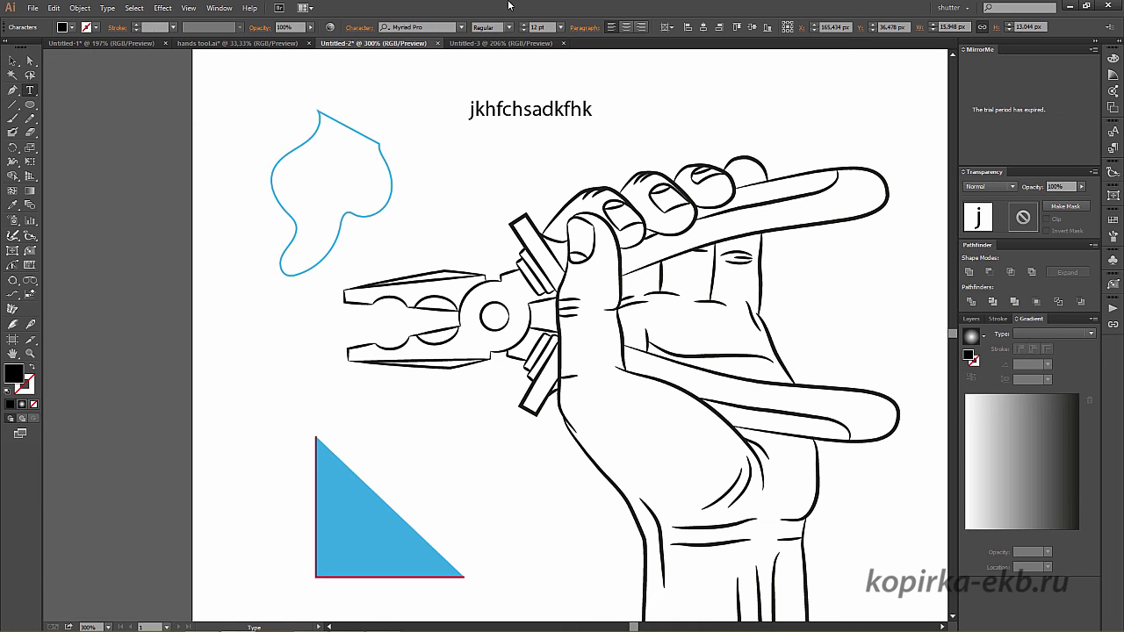
pyautogui.click(12, 61)
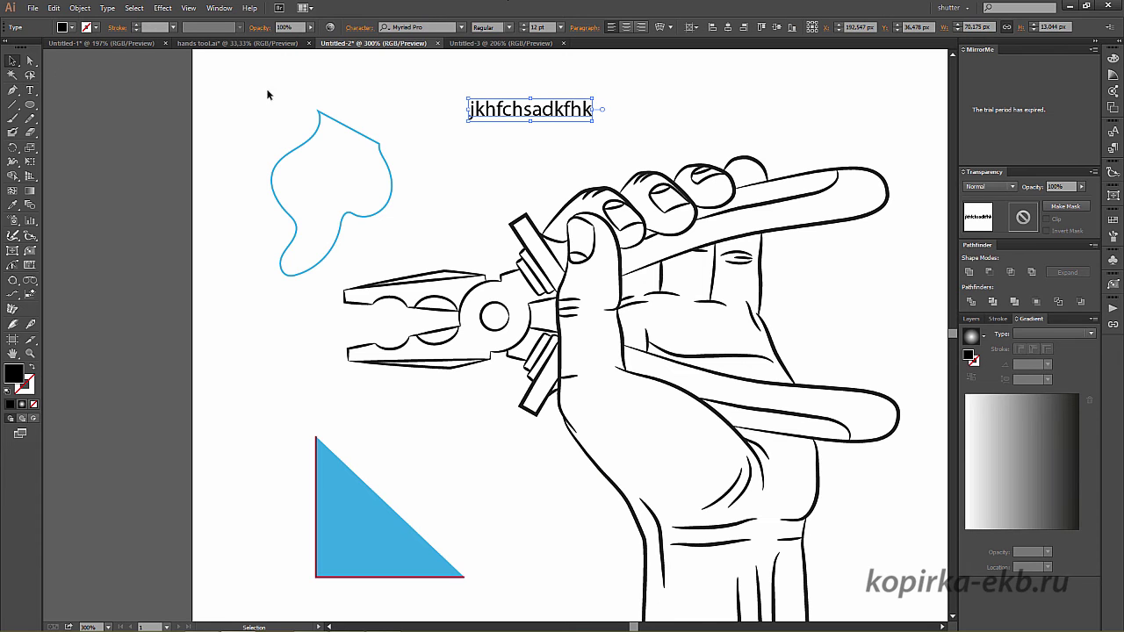
pyautogui.click(649, 127)
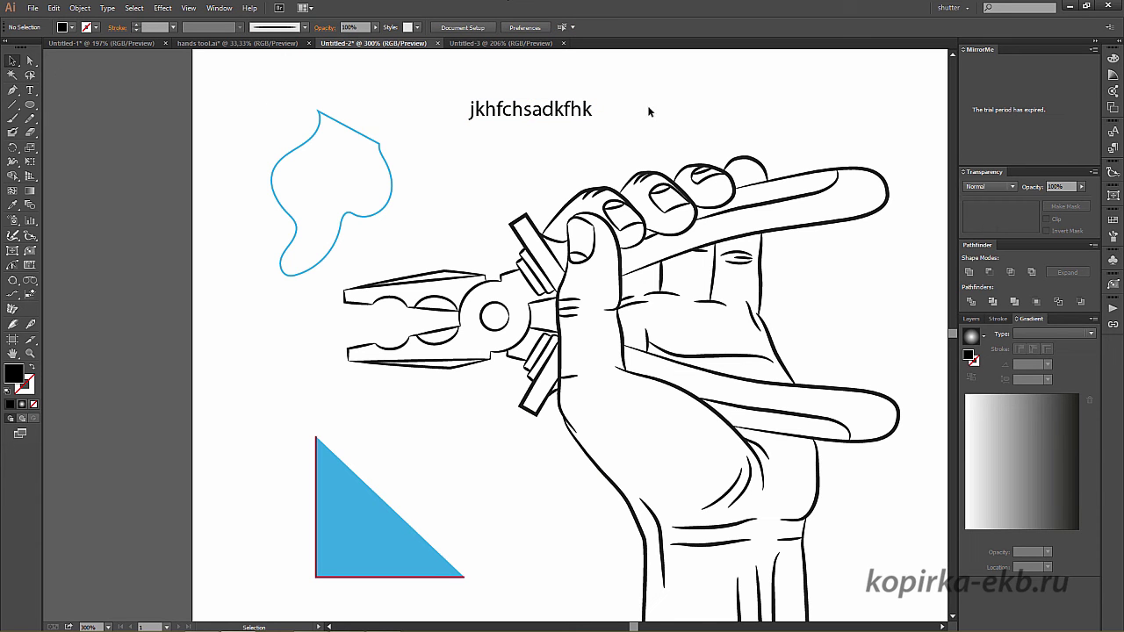
pyautogui.click(485, 109)
pyautogui.rightClick(486, 109)
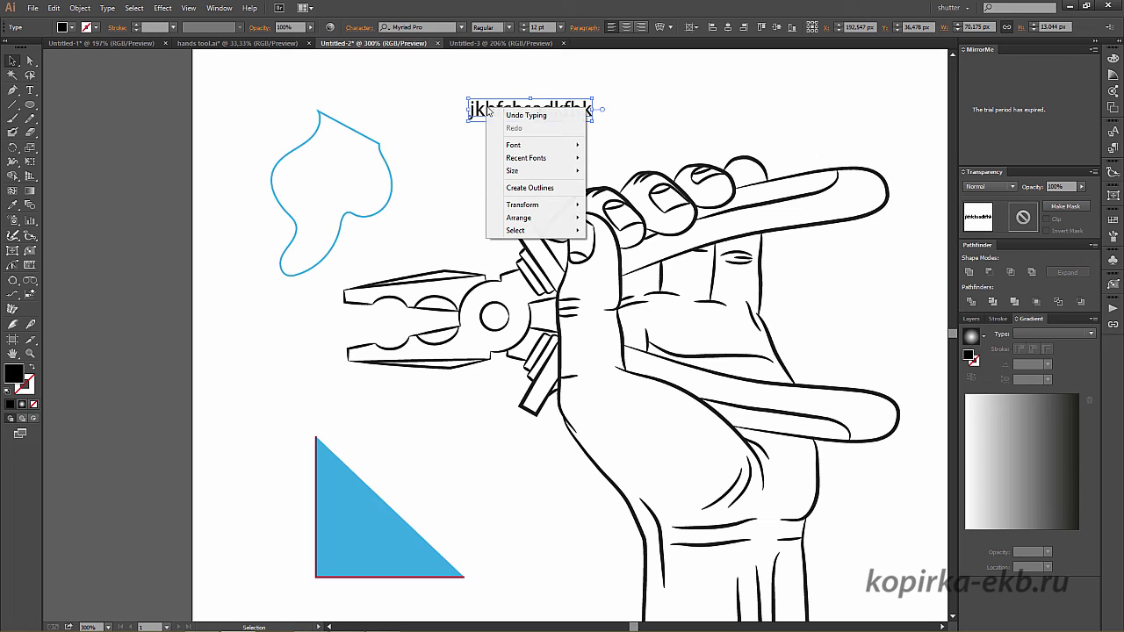
pyautogui.click(545, 188)
pyautogui.click(654, 81)
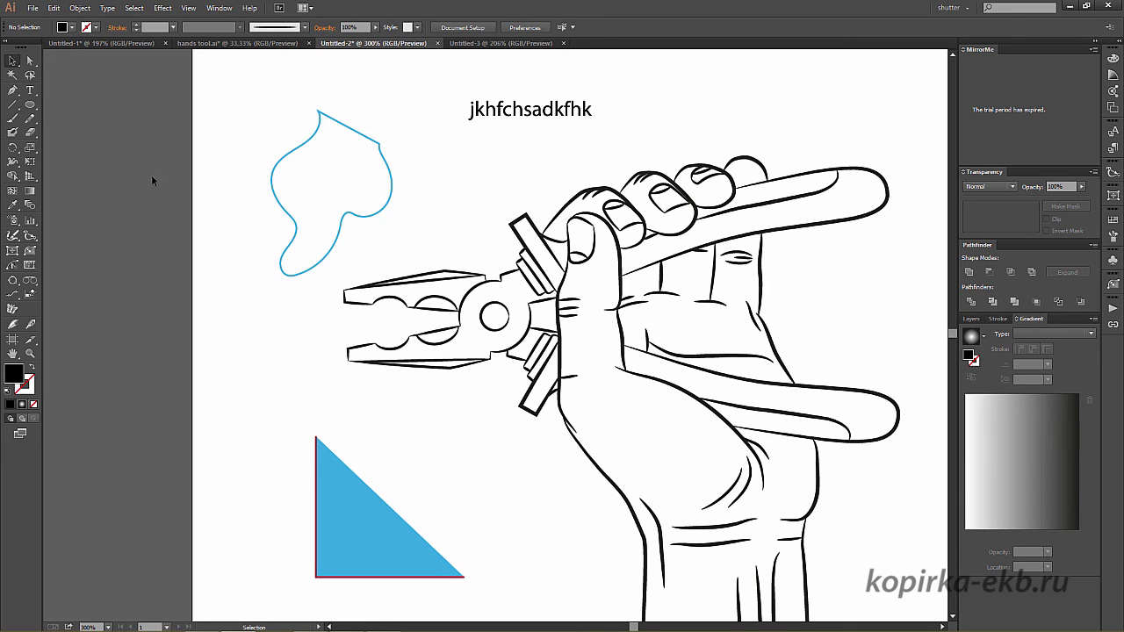
# Draw small test ellipses above the pliers, at the lower handle tip, on the hand and near the fingertips.
pyautogui.click(30, 105)
pyautogui.moveTo(433, 265)
pyautogui.mouseDown()
pyautogui.moveTo(455, 243)
pyautogui.moveTo(469, 257)
pyautogui.mouseUp()
pyautogui.moveTo(512, 399); pyautogui.dragTo(527, 408)
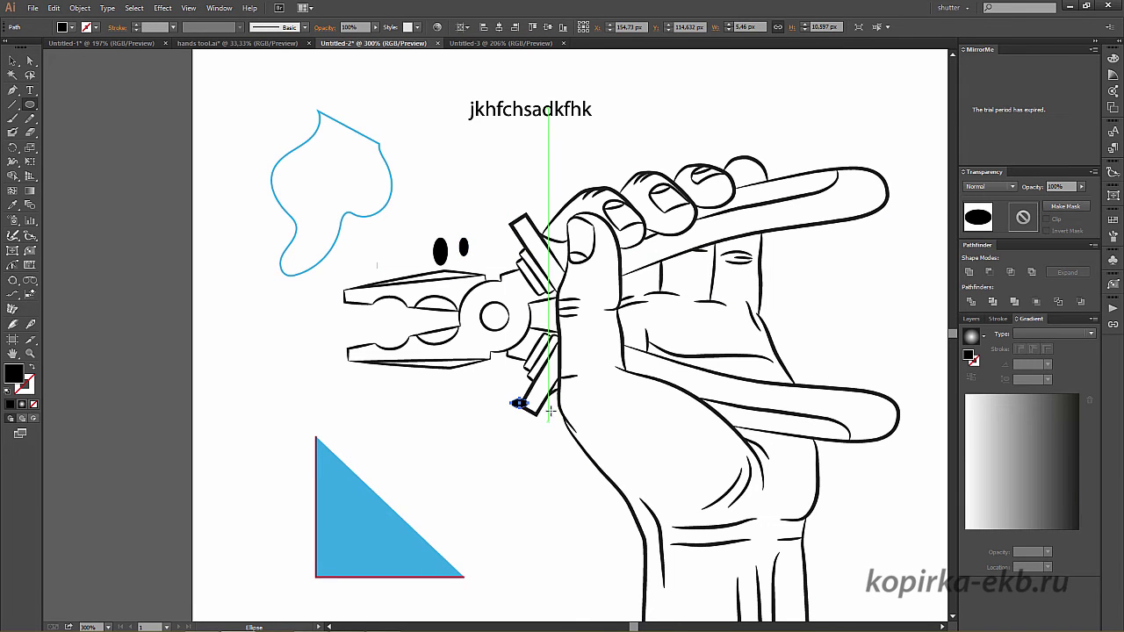
pyautogui.moveTo(763, 266); pyautogui.dragTo(776, 274)
pyautogui.moveTo(775, 164); pyautogui.dragTo(763, 143)
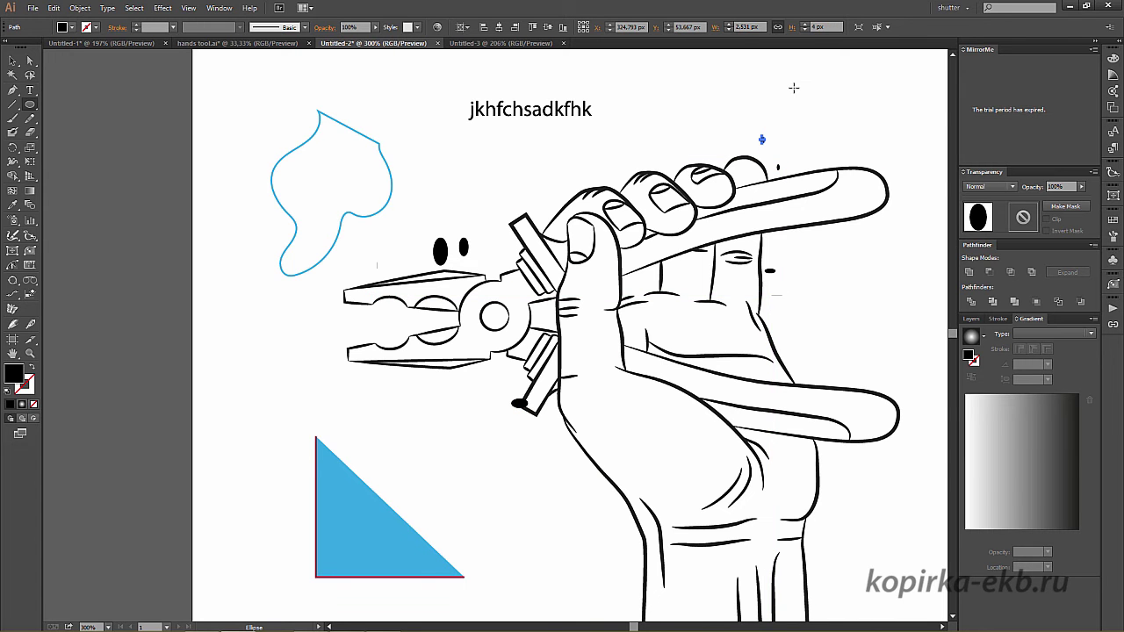
pyautogui.hotkey('ctrl', '+')
pyautogui.moveTo(482, 162)
pyautogui.mouseDown()
pyautogui.moveTo(293, 232)
pyautogui.moveTo(271, 253)
pyautogui.mouseUp()
# Switch to View > Outline and delete the two small ellipses above the pliers.
pyautogui.press('v')
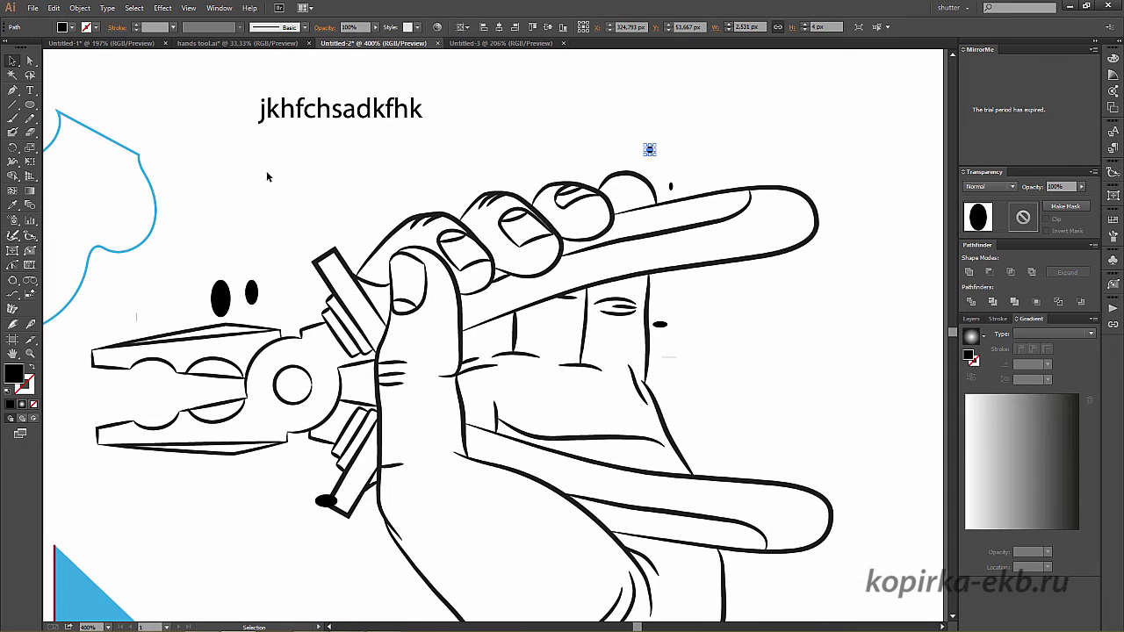
pyautogui.click(190, 9)
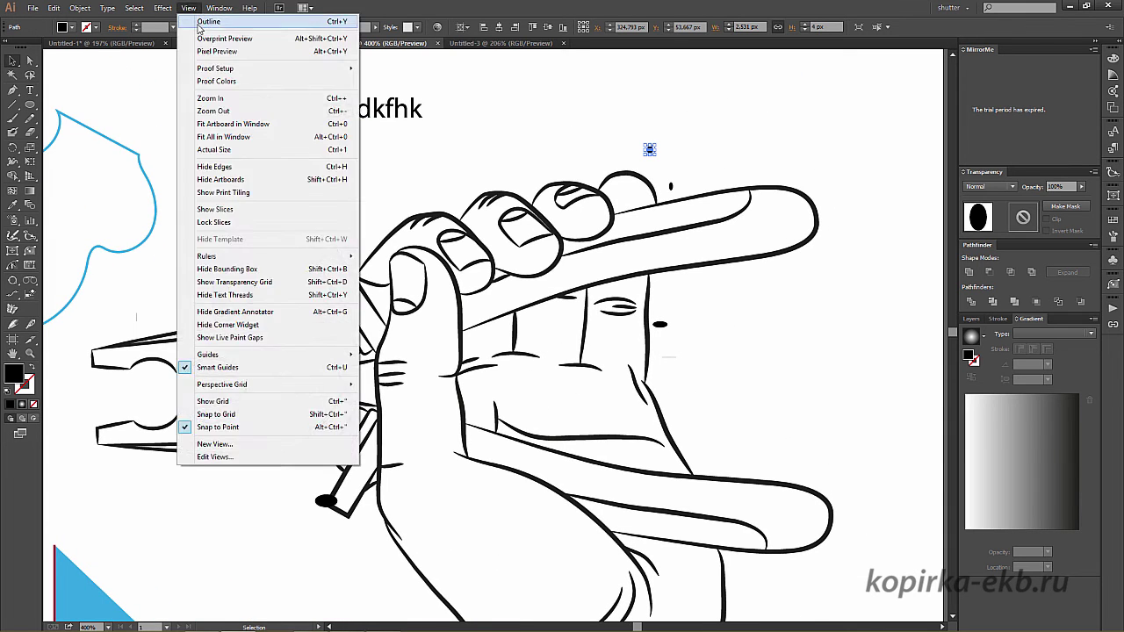
pyautogui.click(206, 18)
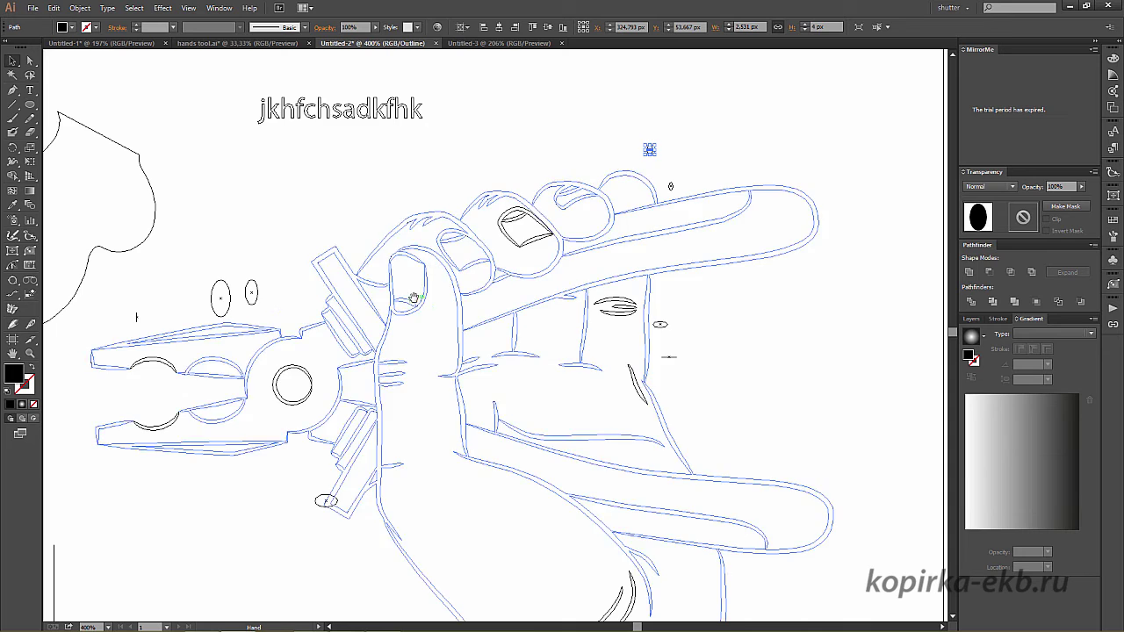
pyautogui.scroll(-2, 383, 208)
pyautogui.hscroll(-3, 384, 208)
pyautogui.moveTo(237, 218); pyautogui.dragTo(395, 254)
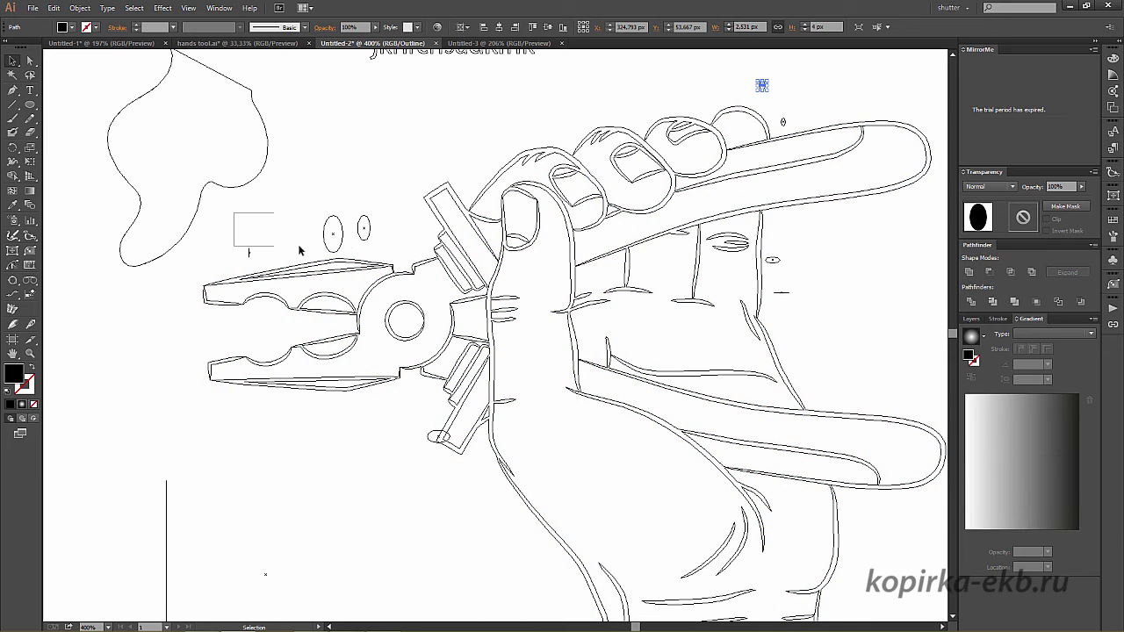
pyautogui.press('Delete')
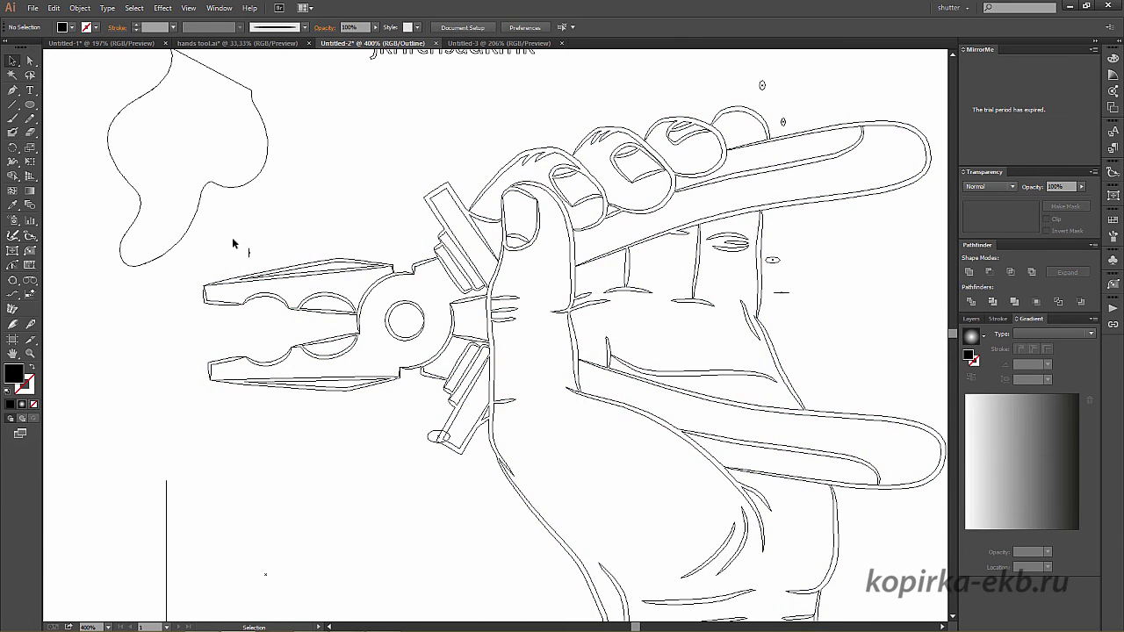
# Delete the stray marks at the handle tip, on the hand and near the fingertips, then select the lower-left rectangle.
pyautogui.moveTo(415, 421); pyautogui.dragTo(453, 441)
pyautogui.press('Delete')
pyautogui.moveTo(776, 235); pyautogui.dragTo(794, 306)
pyautogui.press('Delete')
pyautogui.moveTo(760, 65); pyautogui.dragTo(786, 132)
pyautogui.press('Delete')
pyautogui.press('Delete')
pyautogui.scroll(-4, 263, 481)
pyautogui.hscroll(-2, 263, 481)
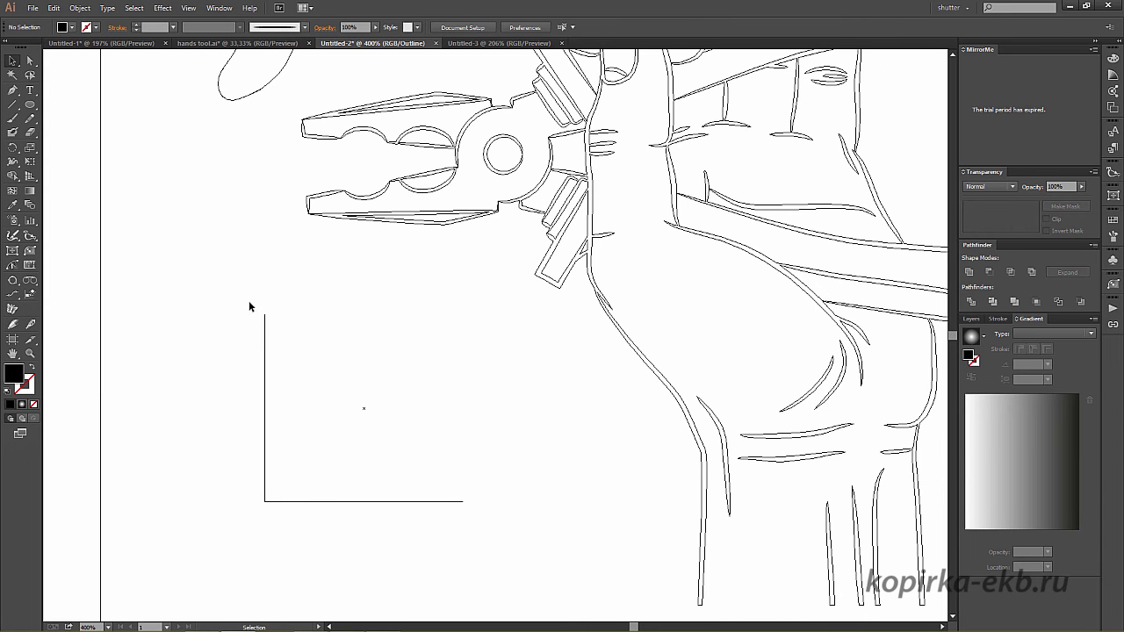
pyautogui.moveTo(234, 296); pyautogui.dragTo(378, 341)
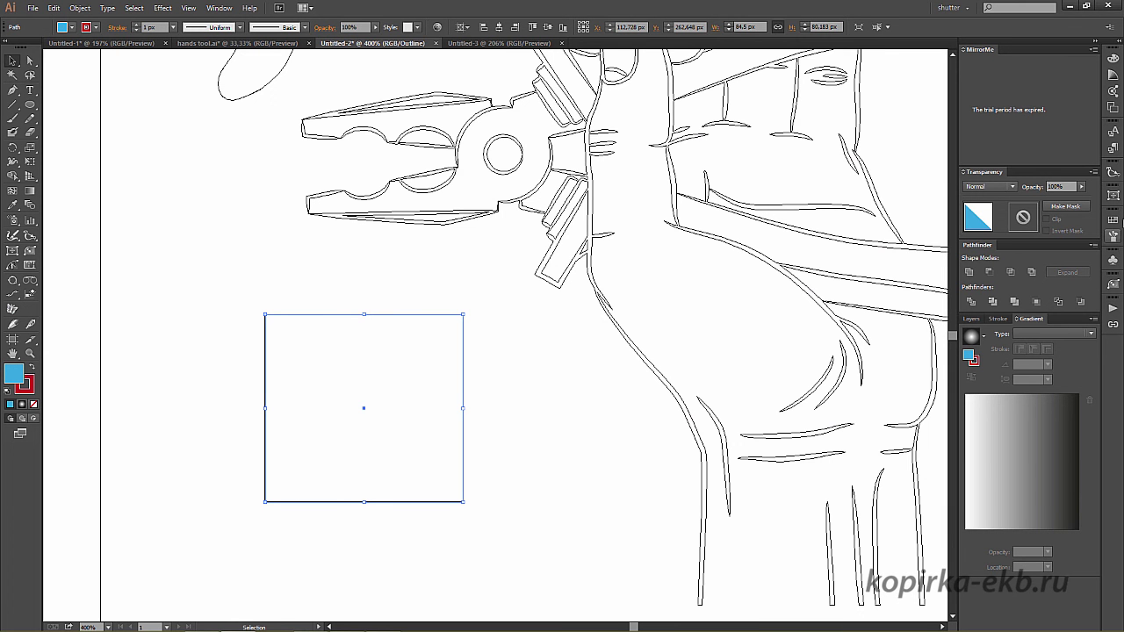
# Check the document's Swatches, Brushes and Symbols panels.
pyautogui.click(1113, 222)
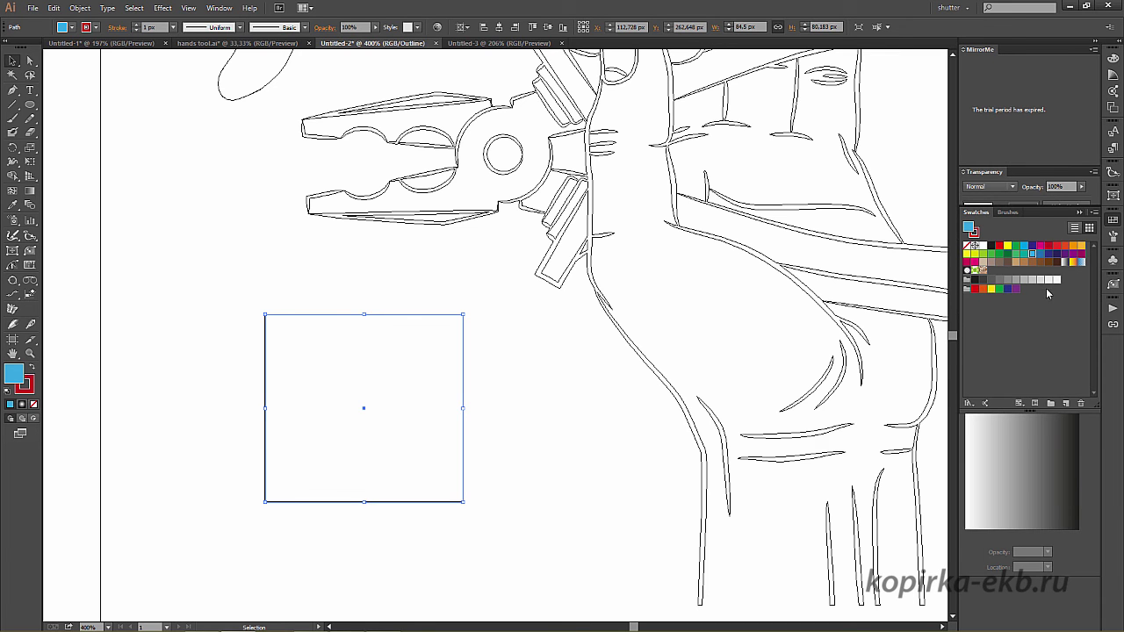
pyautogui.click(1008, 212)
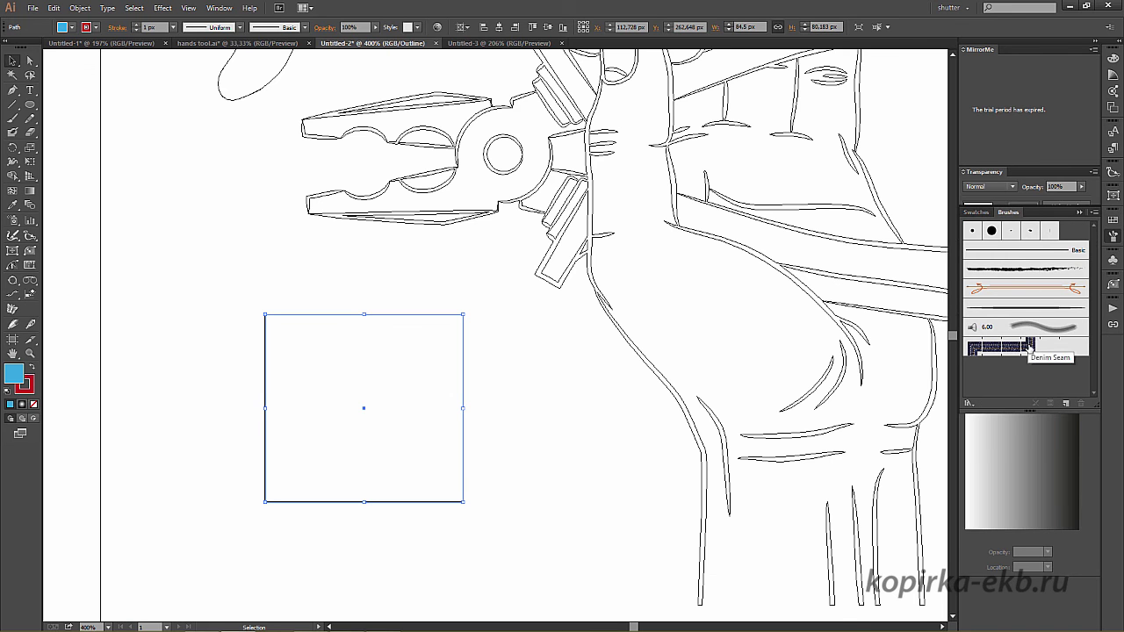
pyautogui.click(1112, 260)
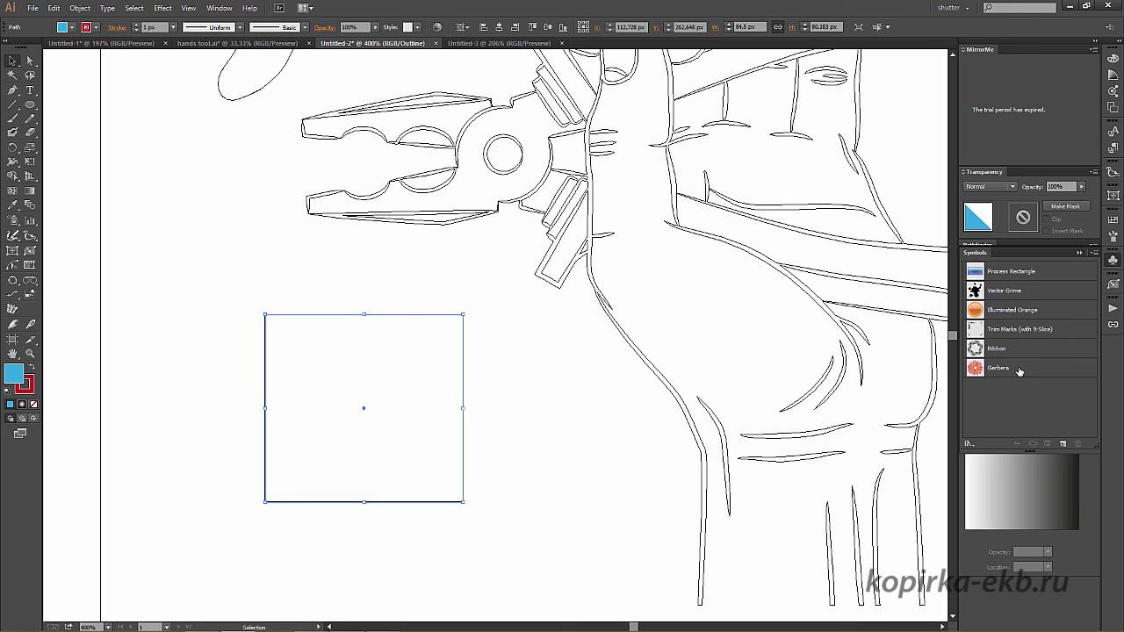
pyautogui.click(1079, 255)
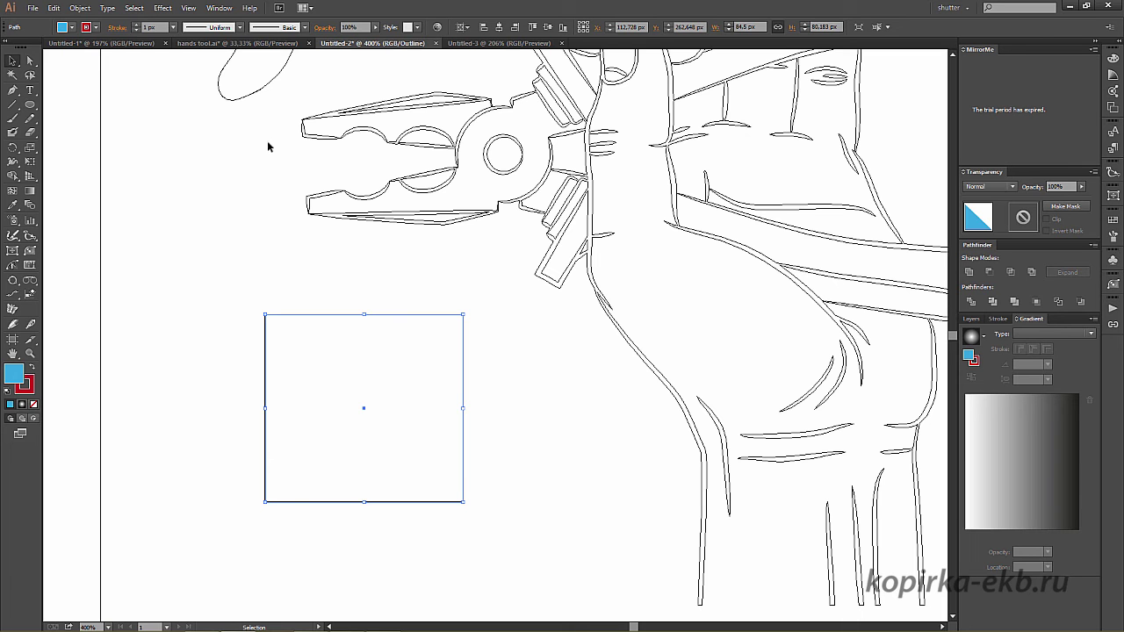
# Run the Delete Unused Panel Items action from Window > Actions.
pyautogui.click(222, 11)
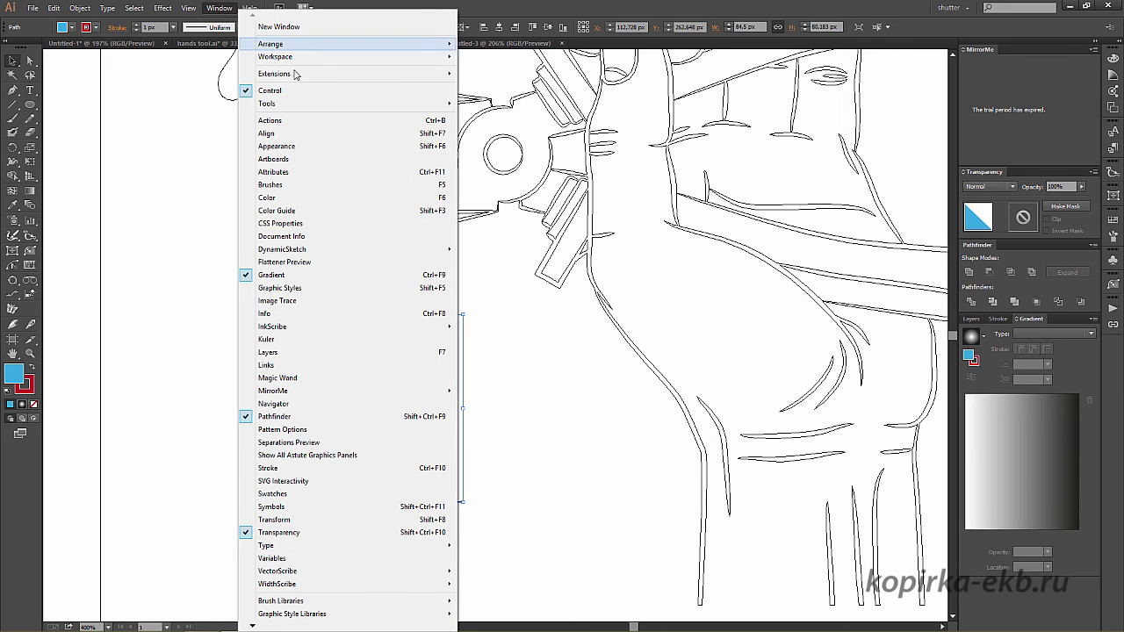
pyautogui.click(295, 121)
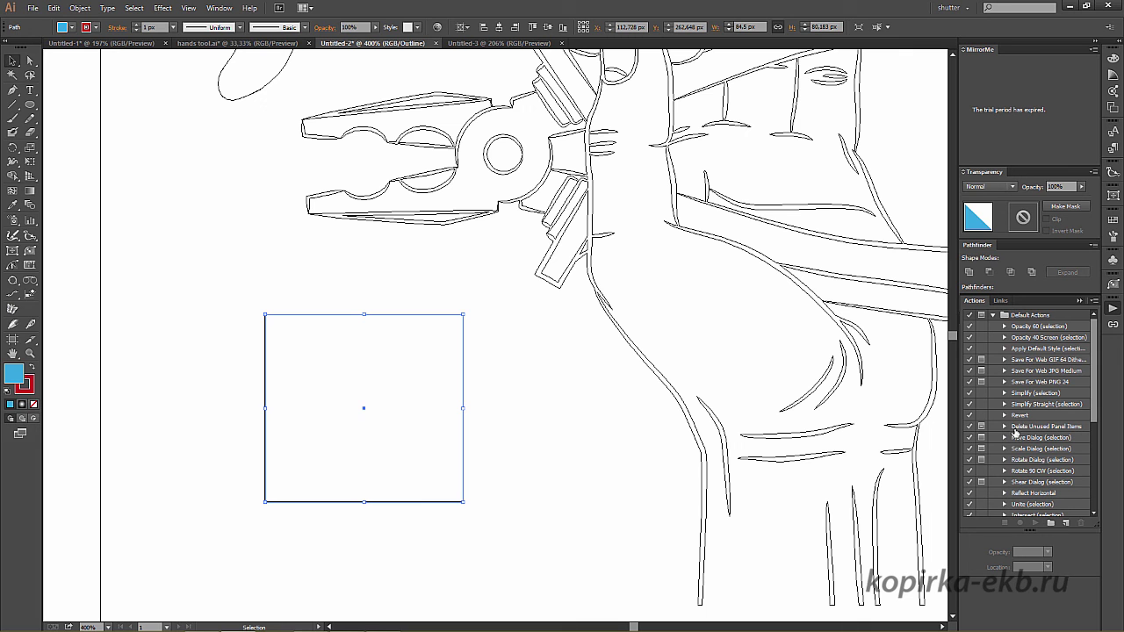
pyautogui.click(1005, 428)
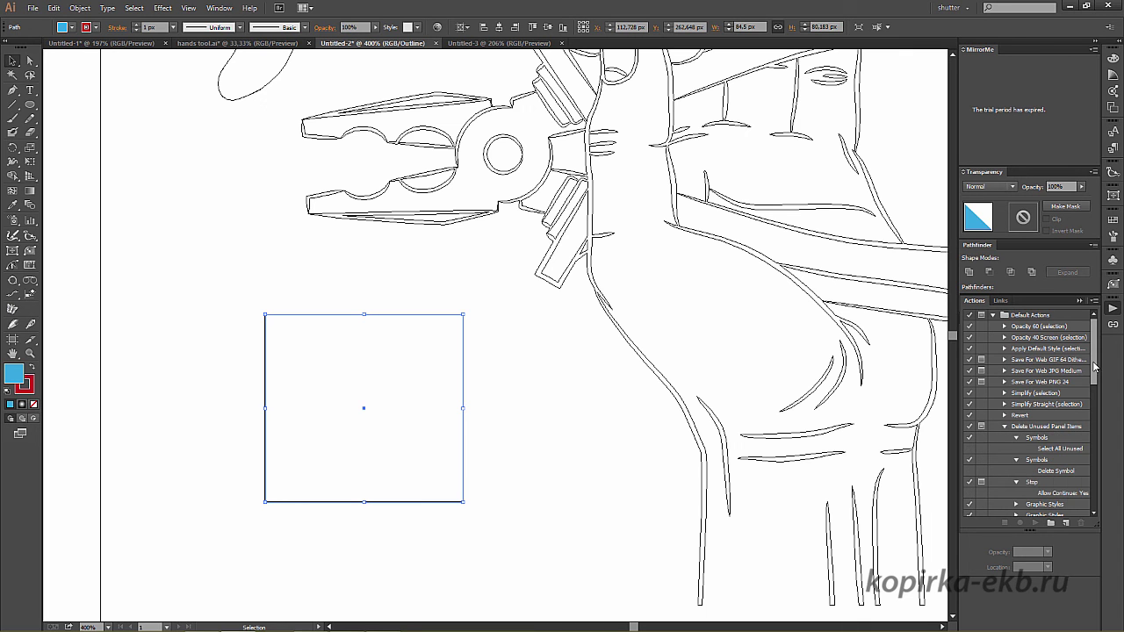
pyautogui.scroll(-3, 1064, 379)
pyautogui.click(1052, 371)
pyautogui.moveTo(1095, 373)
pyautogui.mouseDown()
pyautogui.moveTo(1094, 346)
pyautogui.moveTo(1103, 385)
pyautogui.mouseUp()
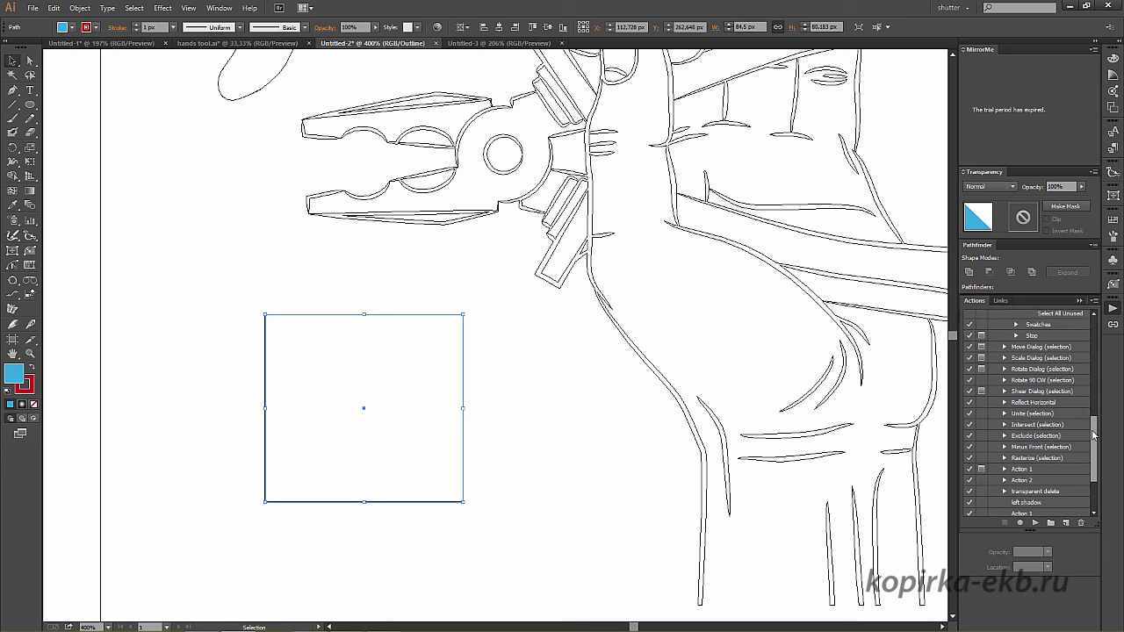
pyautogui.scroll(3, 1079, 378)
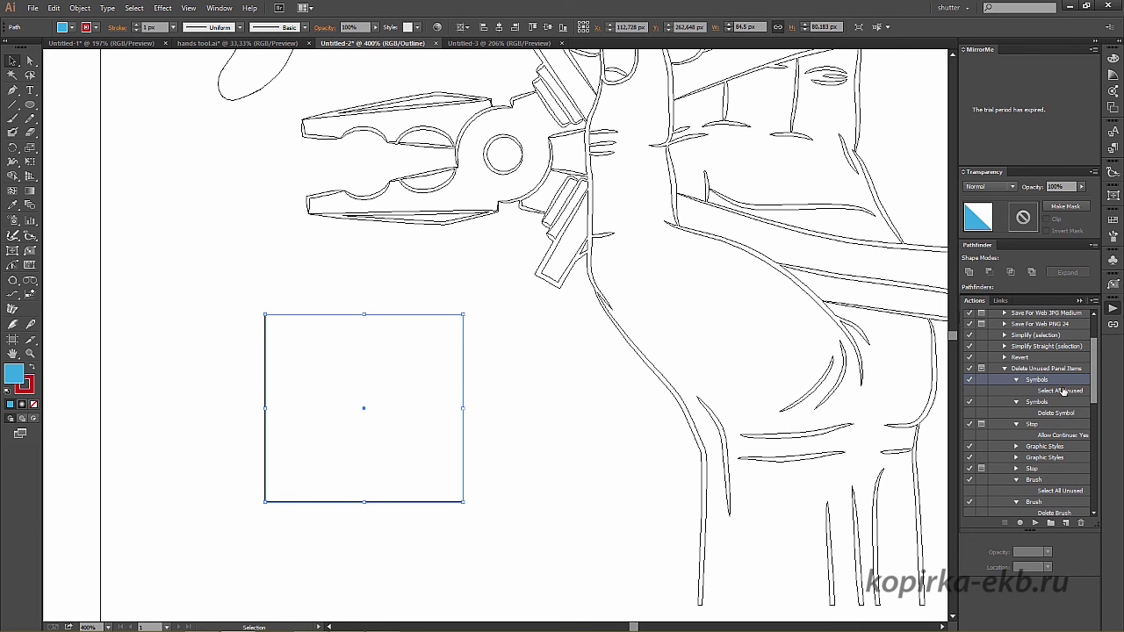
pyautogui.click(1035, 524)
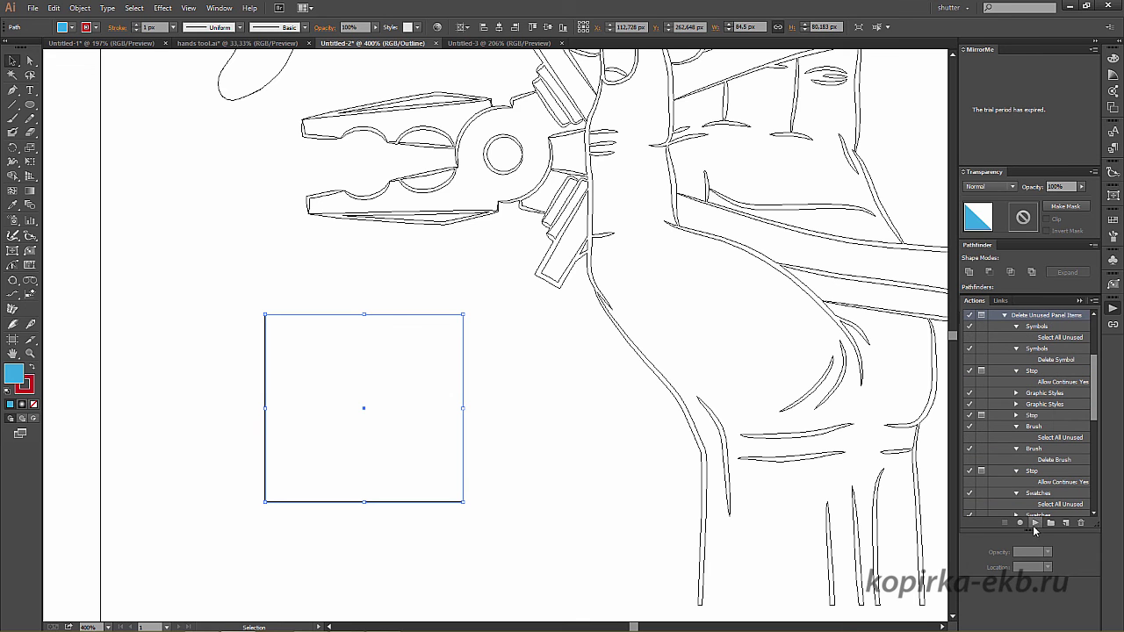
pyautogui.click(1081, 300)
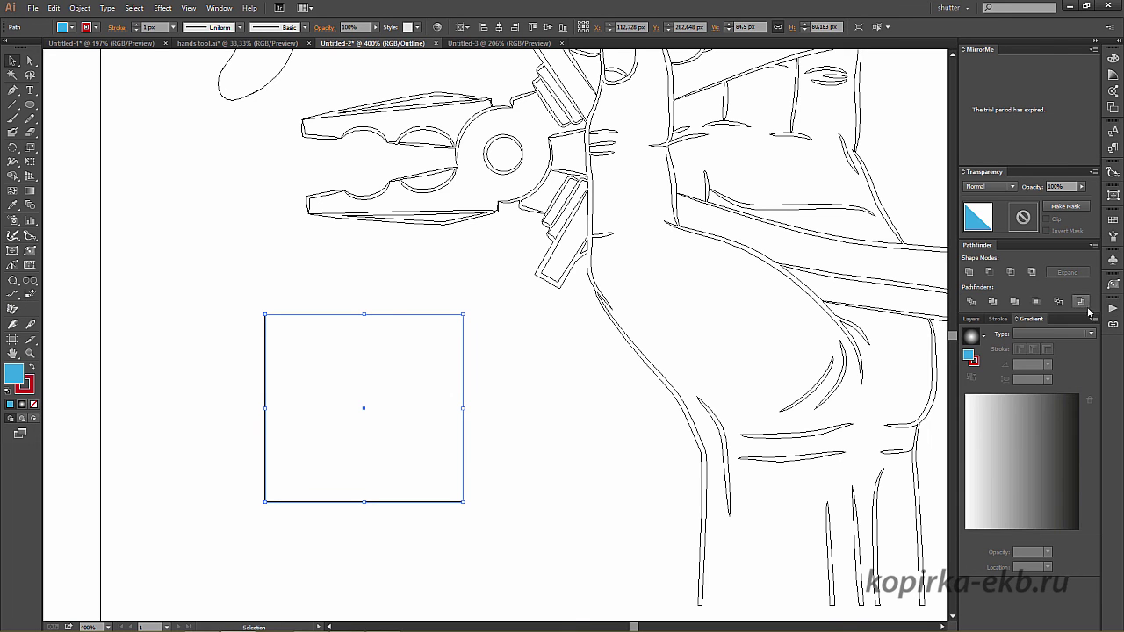
# Confirm only basic symbols, brushes and swatches remain, and deselect the rectangle.
pyautogui.click(1112, 260)
pyautogui.click(1112, 260)
pyautogui.click(1112, 235)
pyautogui.click(1112, 221)
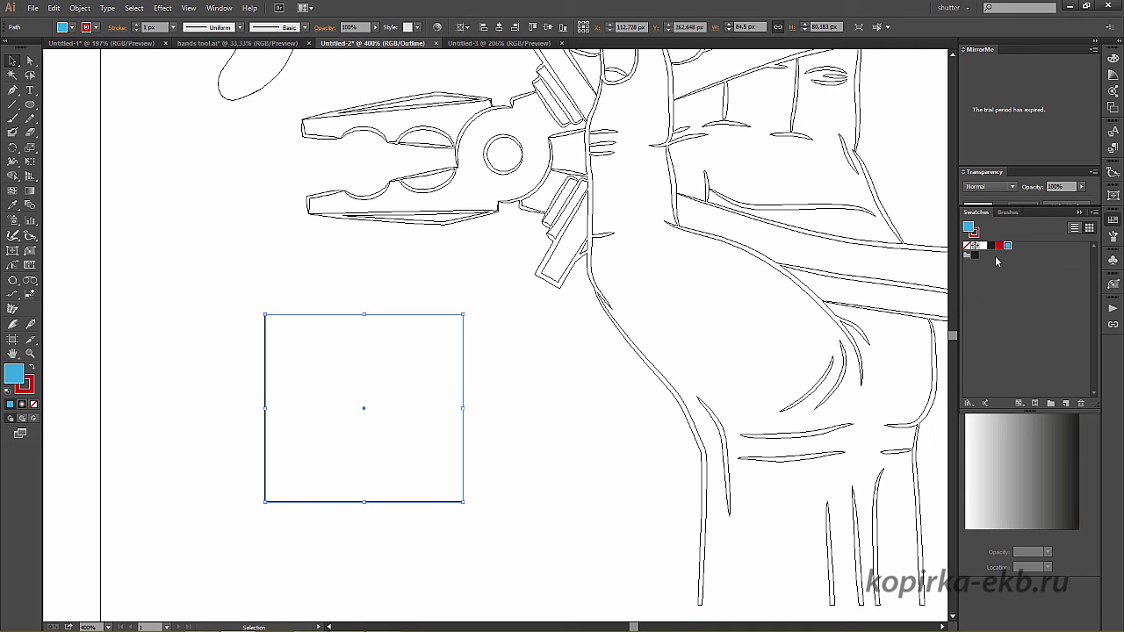
pyautogui.click(569, 400)
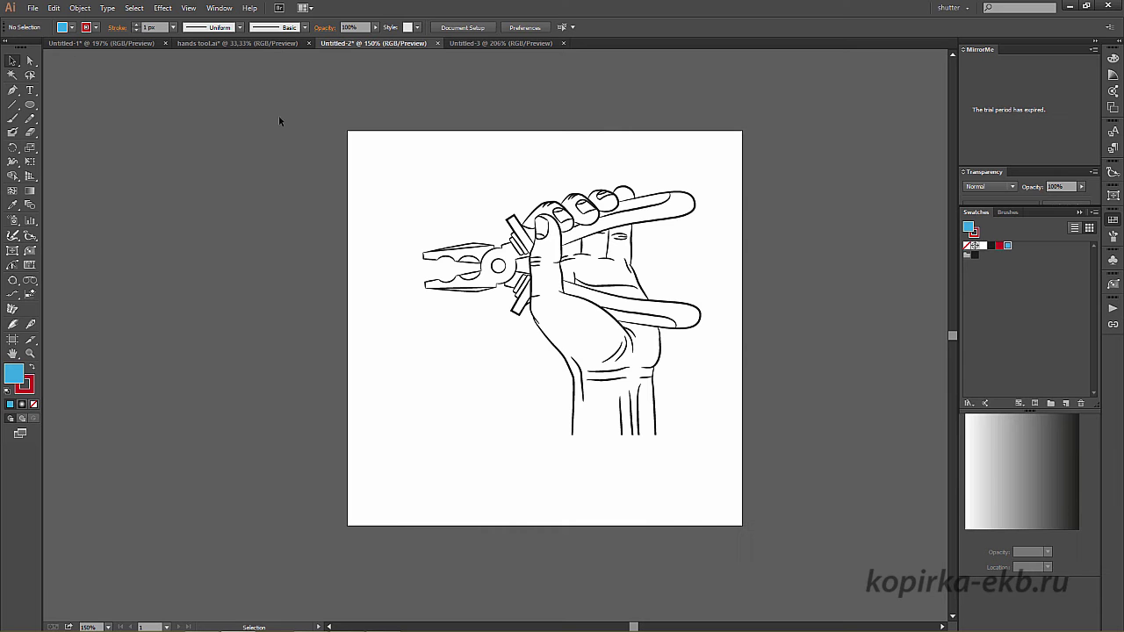
# Save the document as an Illustrator EPS file named '1111'.
pyautogui.click(34, 11)
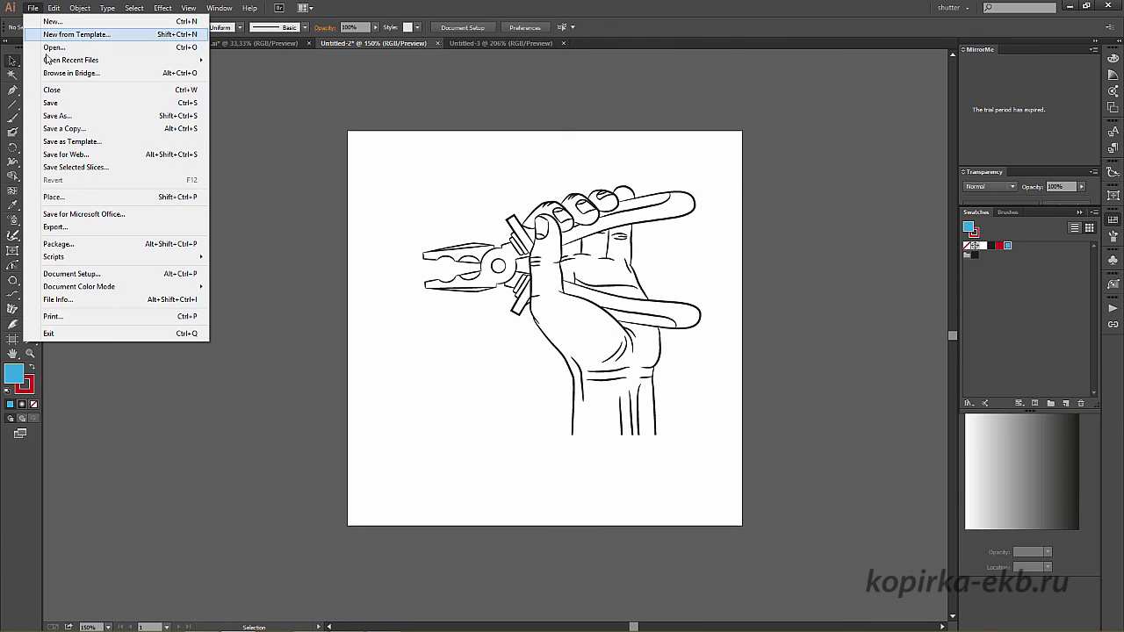
pyautogui.click(77, 107)
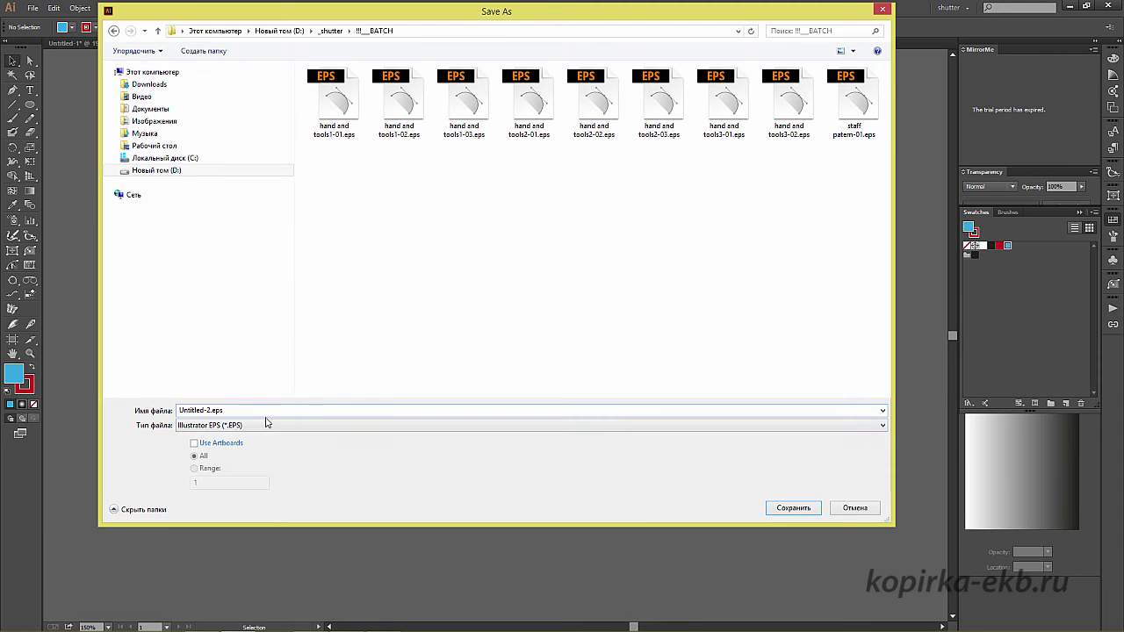
pyautogui.click(244, 427)
pyautogui.click(261, 455)
pyautogui.moveTo(243, 410); pyautogui.dragTo(184, 409)
pyautogui.write('1111')
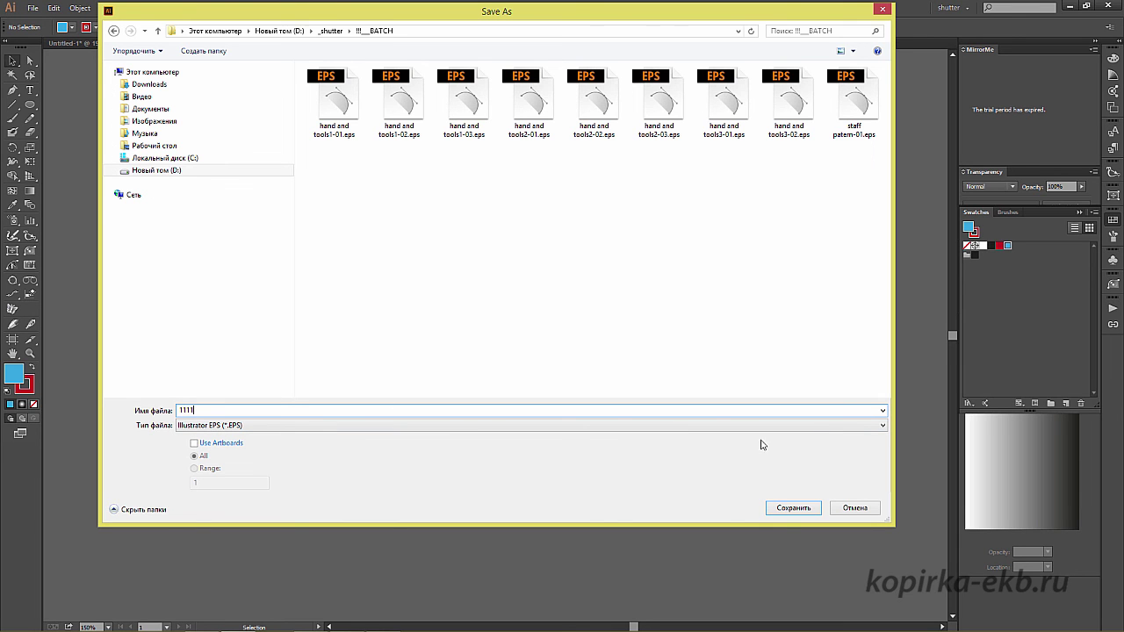
pyautogui.click(789, 514)
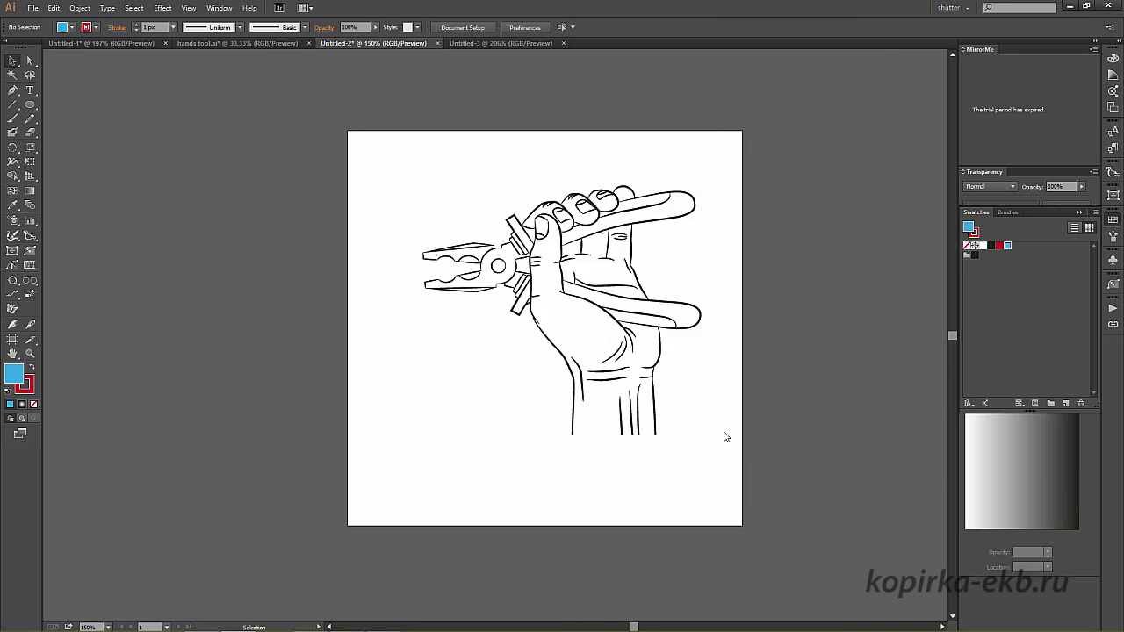
# Set EPS Options to Illustrator 10 EPS with preview format None and confirm.
pyautogui.click(620, 149)
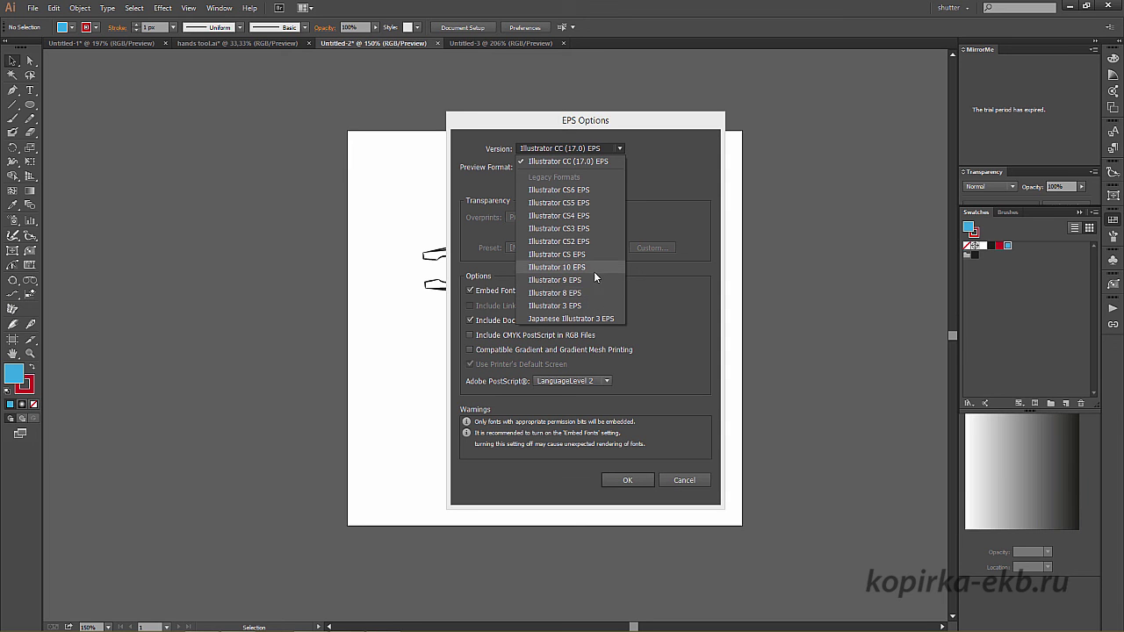
pyautogui.click(594, 267)
pyautogui.click(601, 167)
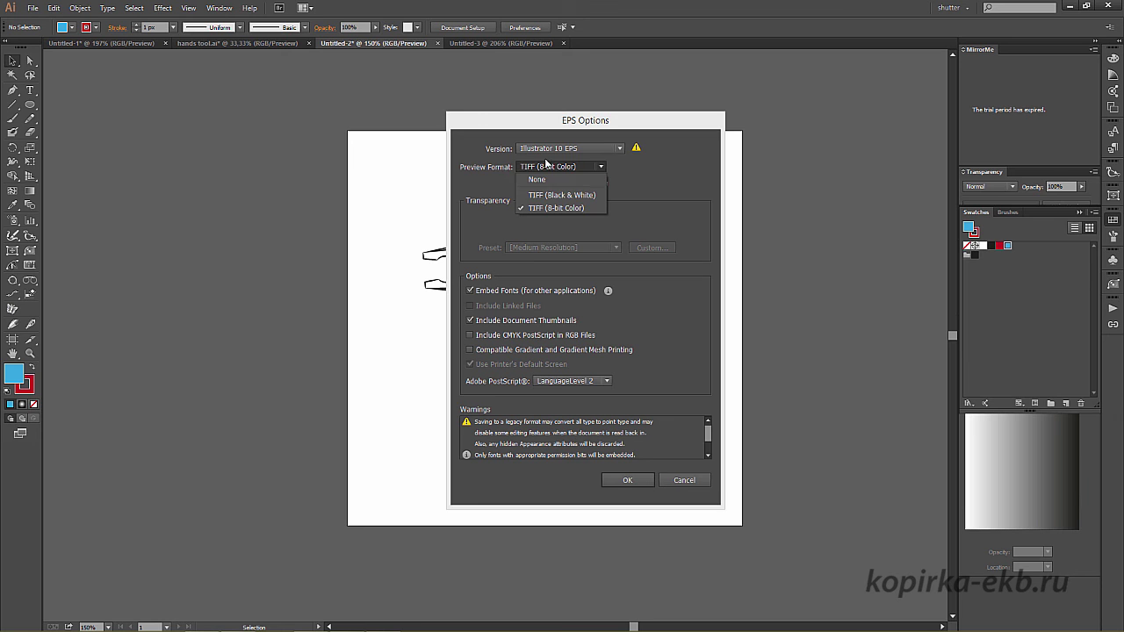
pyautogui.click(549, 180)
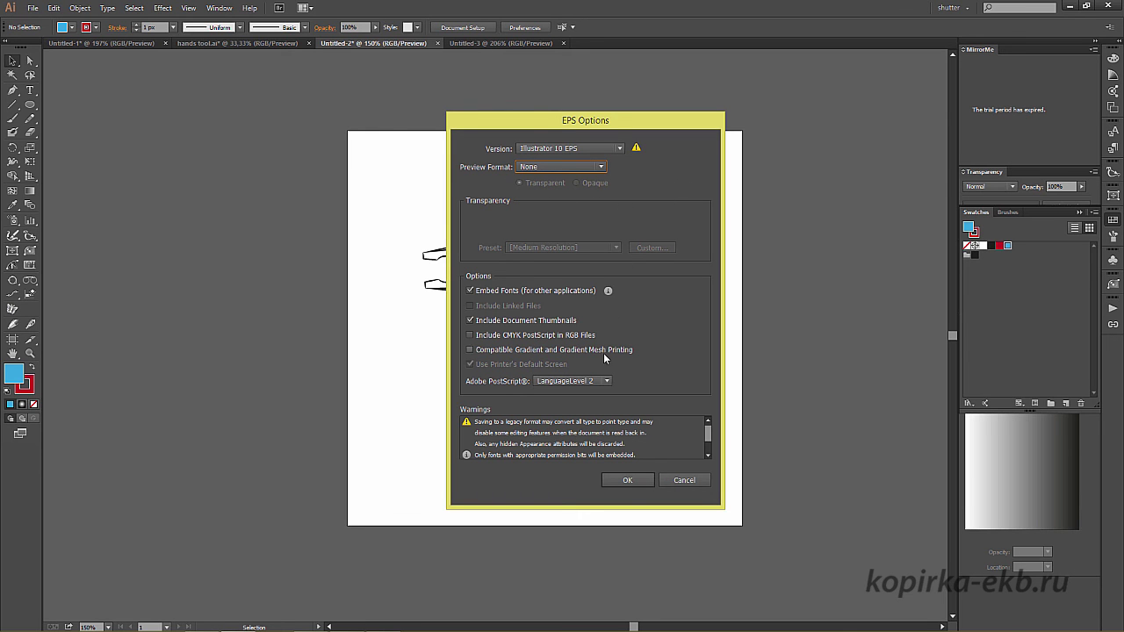
pyautogui.click(624, 480)
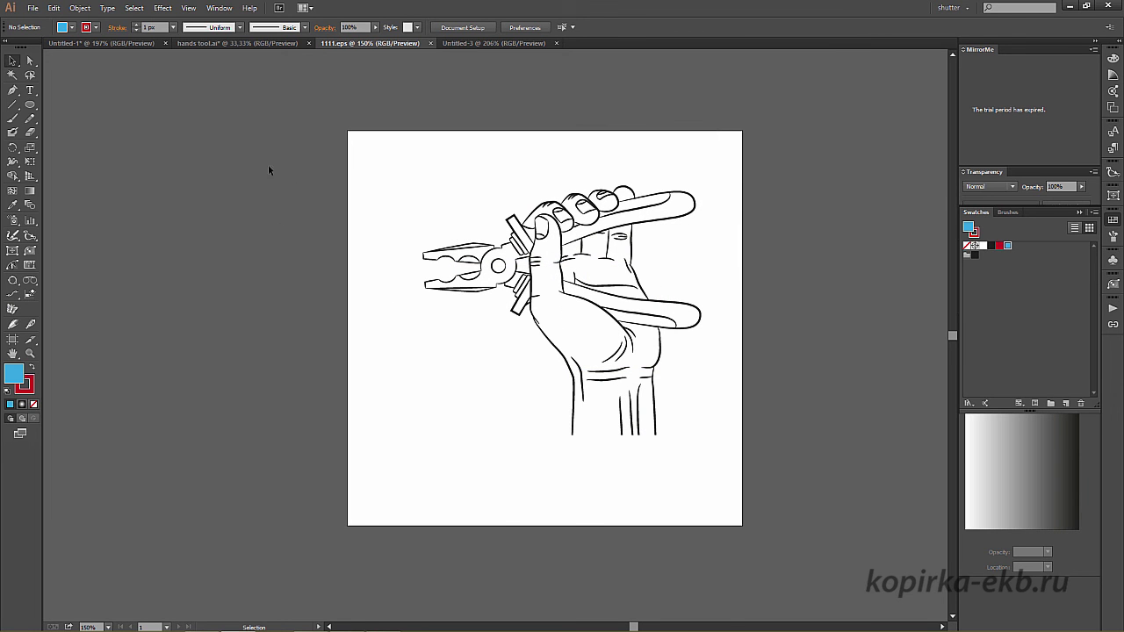
# Export the drawing as JPEG '1111.jpg' with Use Artboards enabled.
pyautogui.click(33, 9)
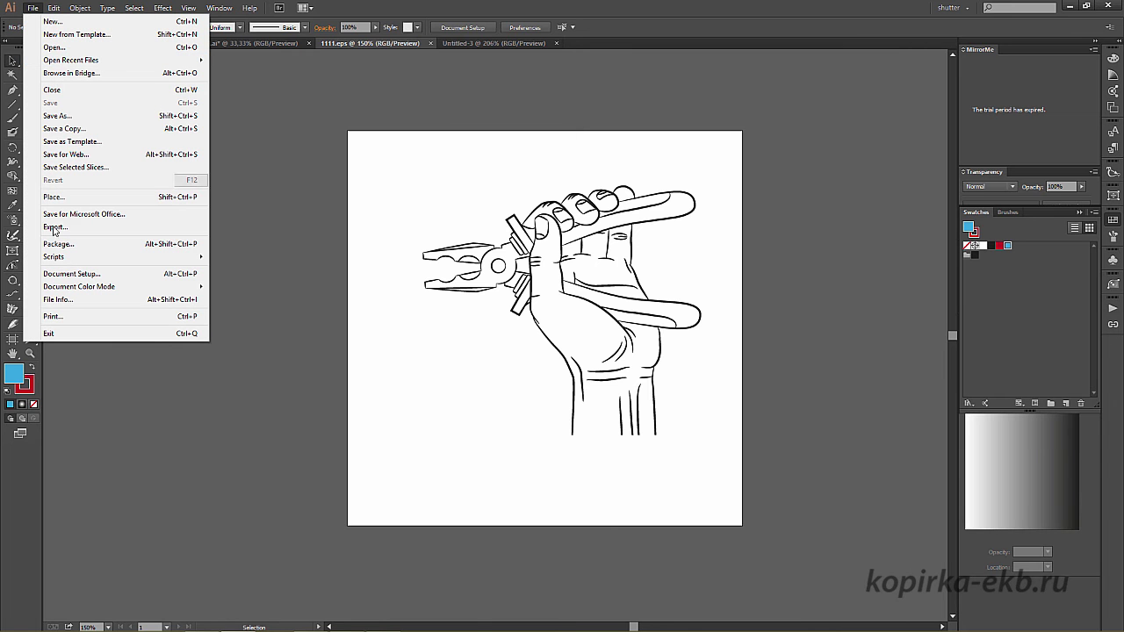
pyautogui.click(64, 230)
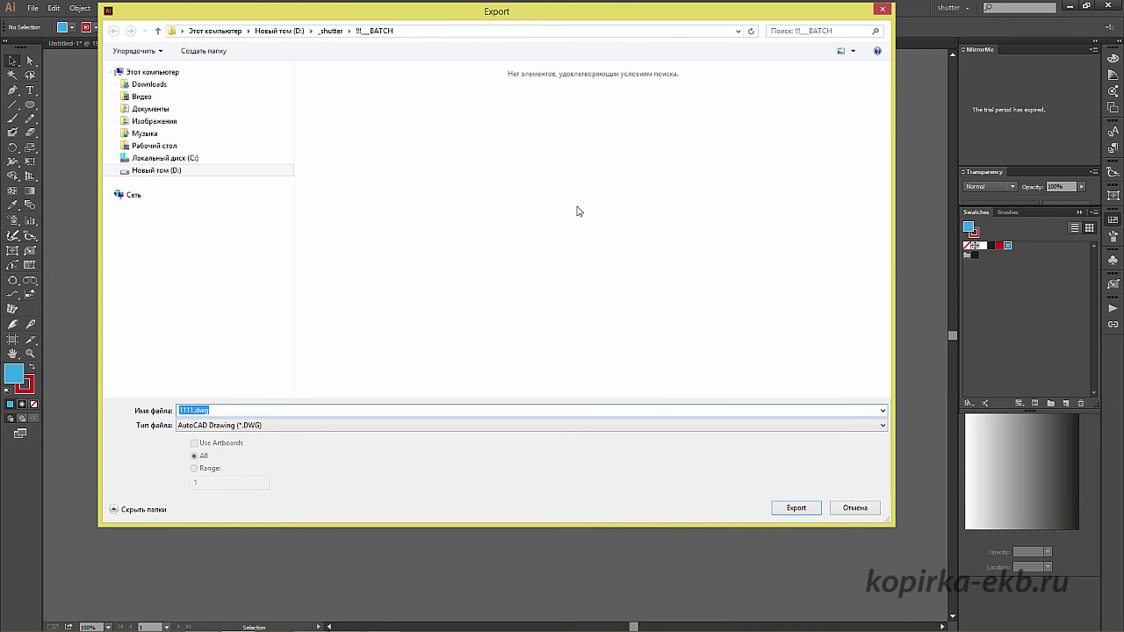
pyautogui.click(321, 427)
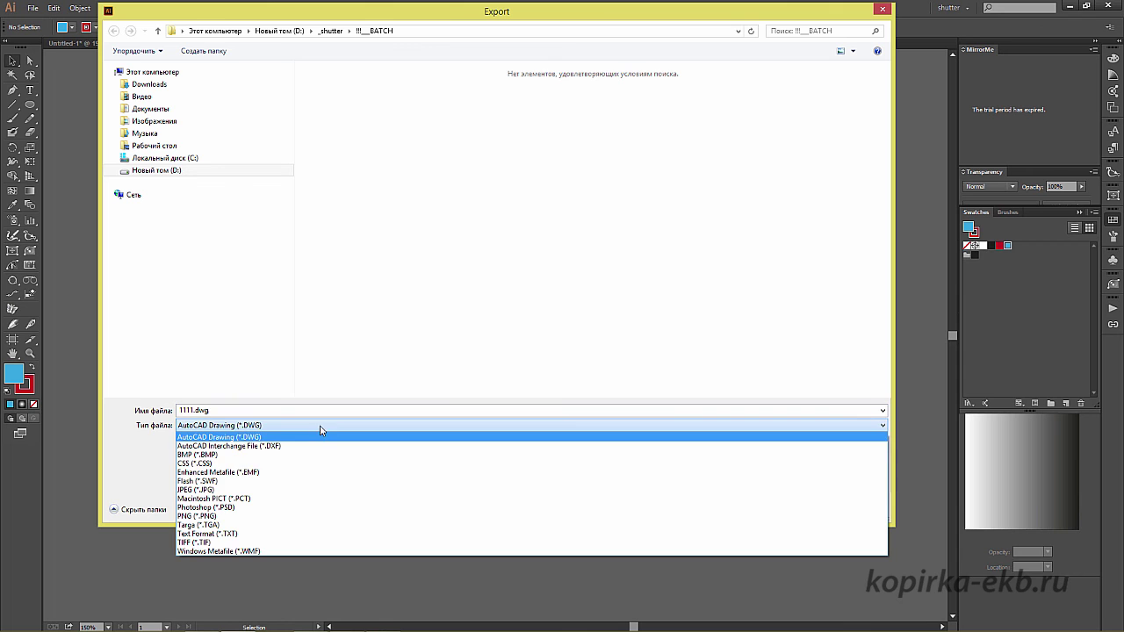
pyautogui.click(303, 489)
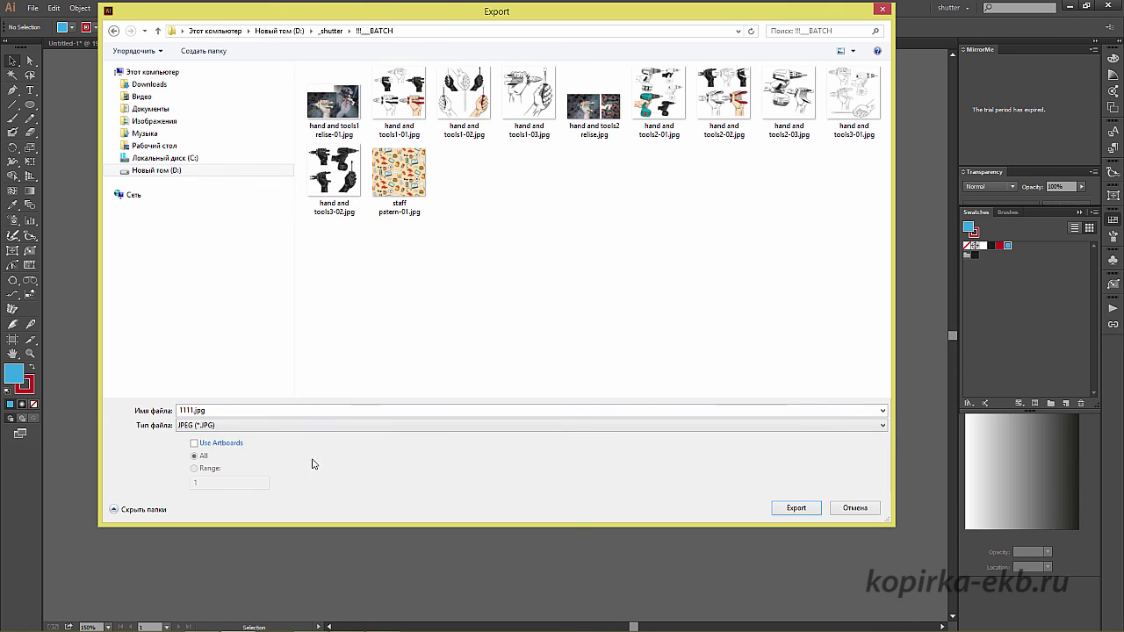
pyautogui.click(195, 443)
pyautogui.click(798, 509)
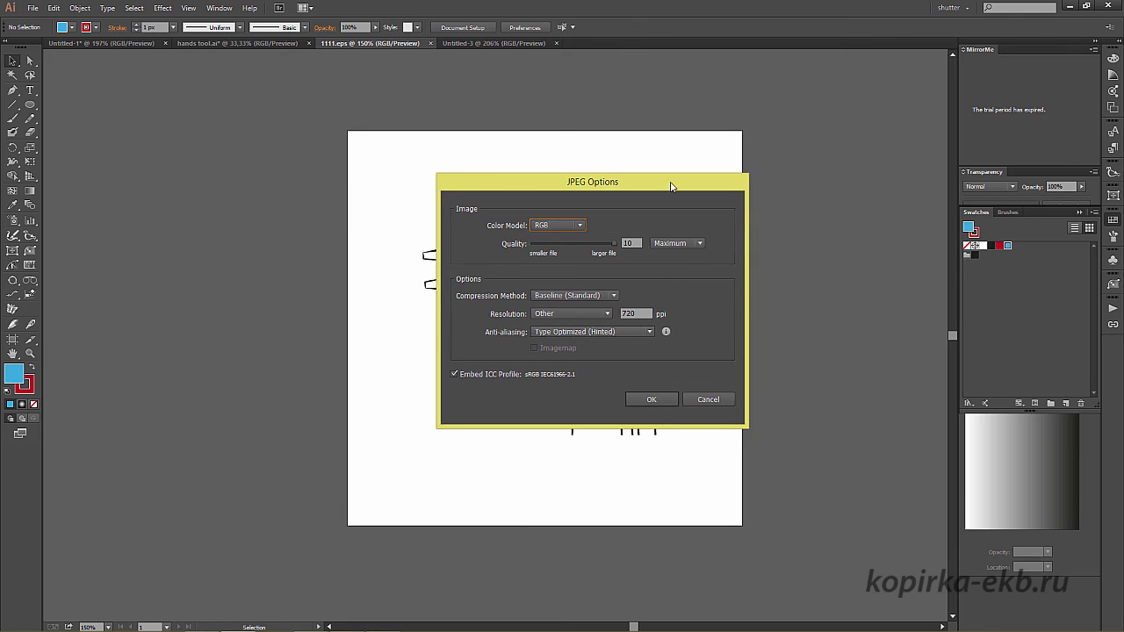
# Confirm 720 ppi resolution in JPEG Options and accept the export.
pyautogui.moveTo(636, 192); pyautogui.dragTo(700, 178)
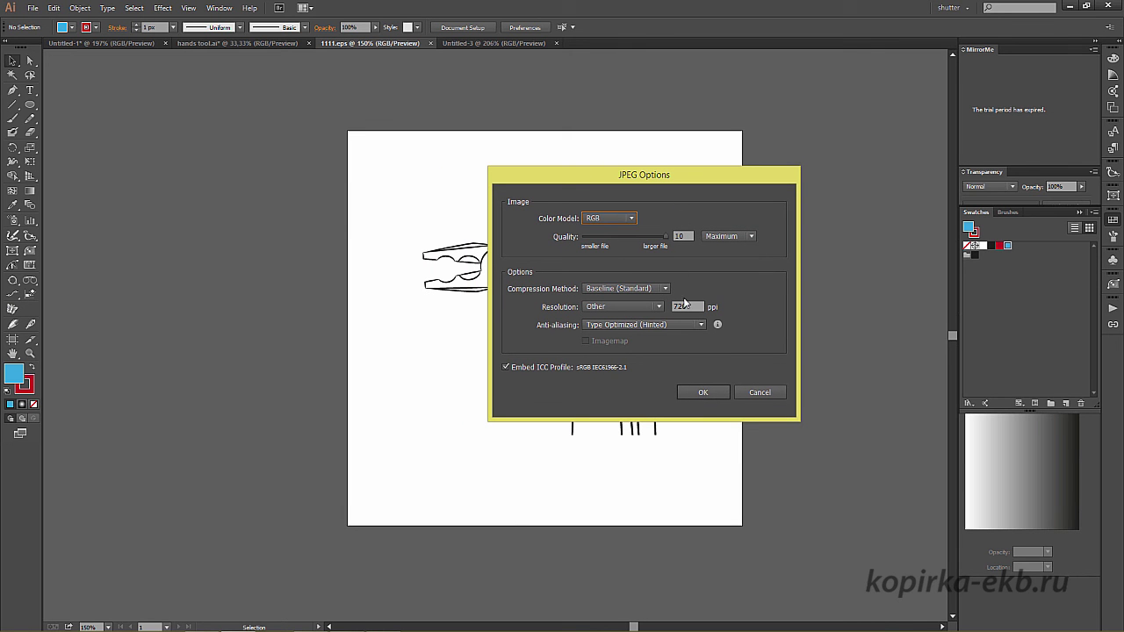
pyautogui.moveTo(691, 306); pyautogui.dragTo(674, 306)
pyautogui.click(691, 307)
pyautogui.moveTo(695, 306); pyautogui.dragTo(671, 307)
pyautogui.click(746, 394)
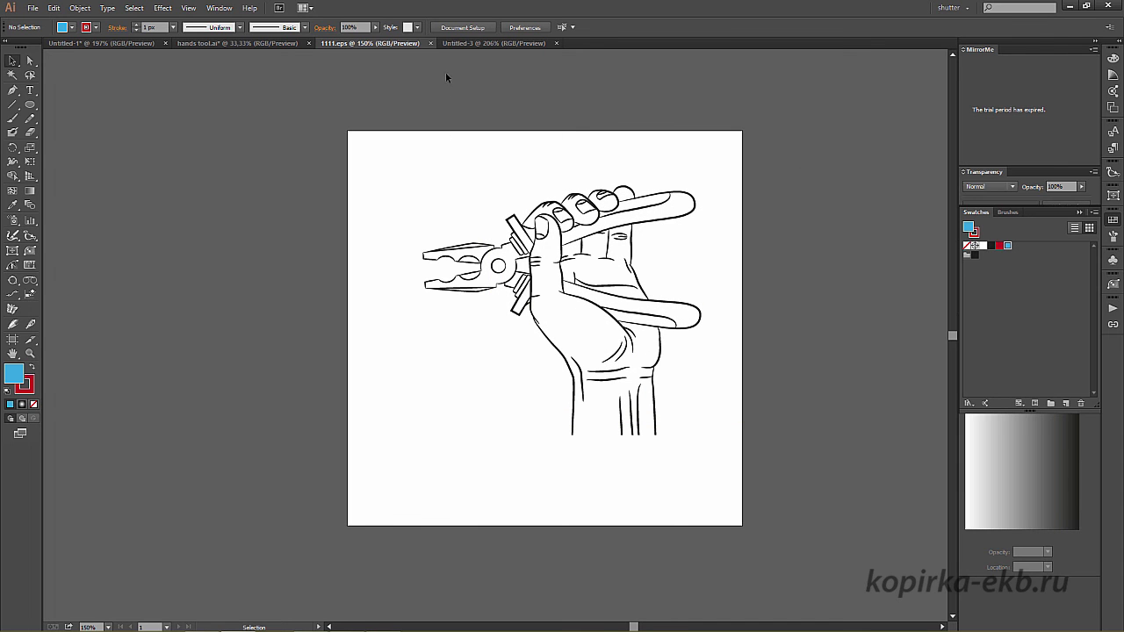
# Resize the artboard to 500 × 500 px with the Artboard tool.
pyautogui.click(12, 339)
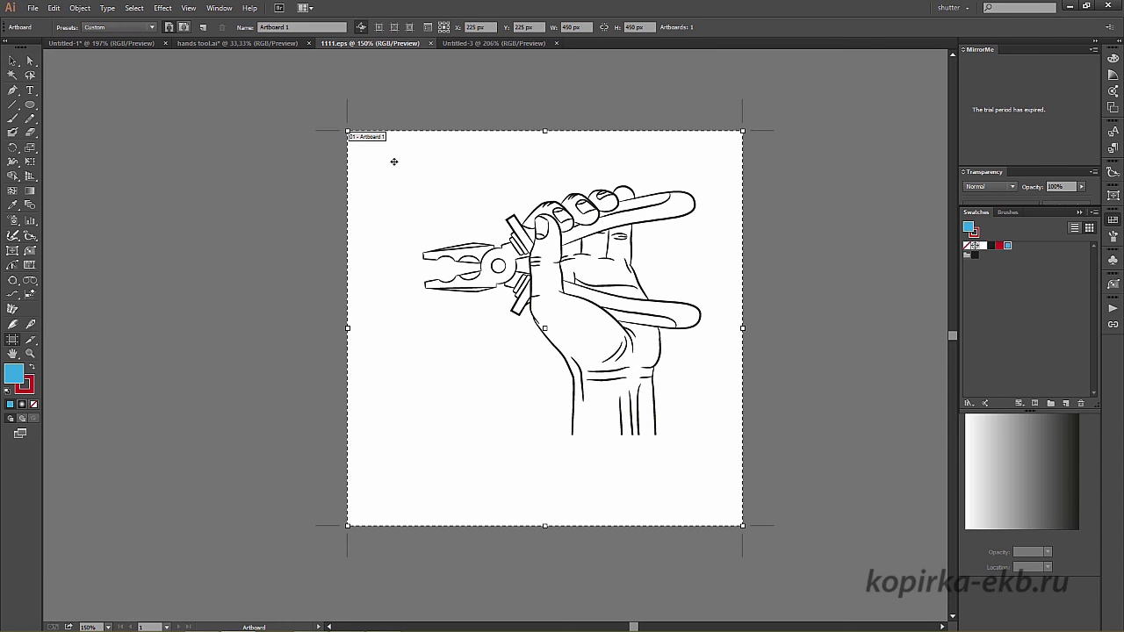
pyautogui.click(579, 26)
pyautogui.write('500')
pyautogui.press('Tab')
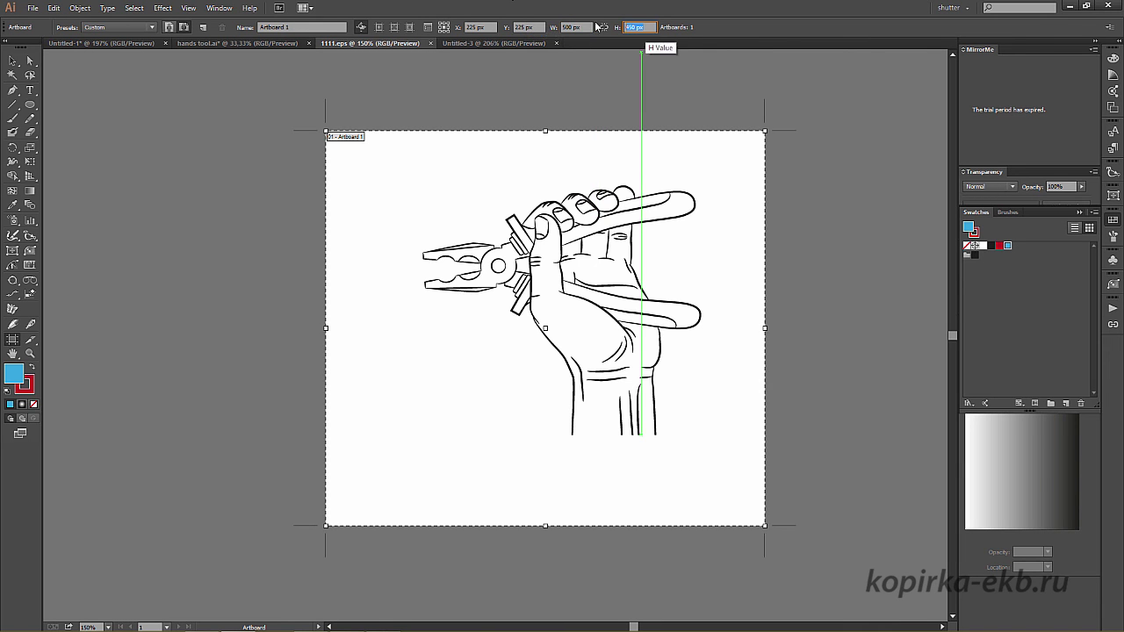
pyautogui.write('500')
pyautogui.press('Return')
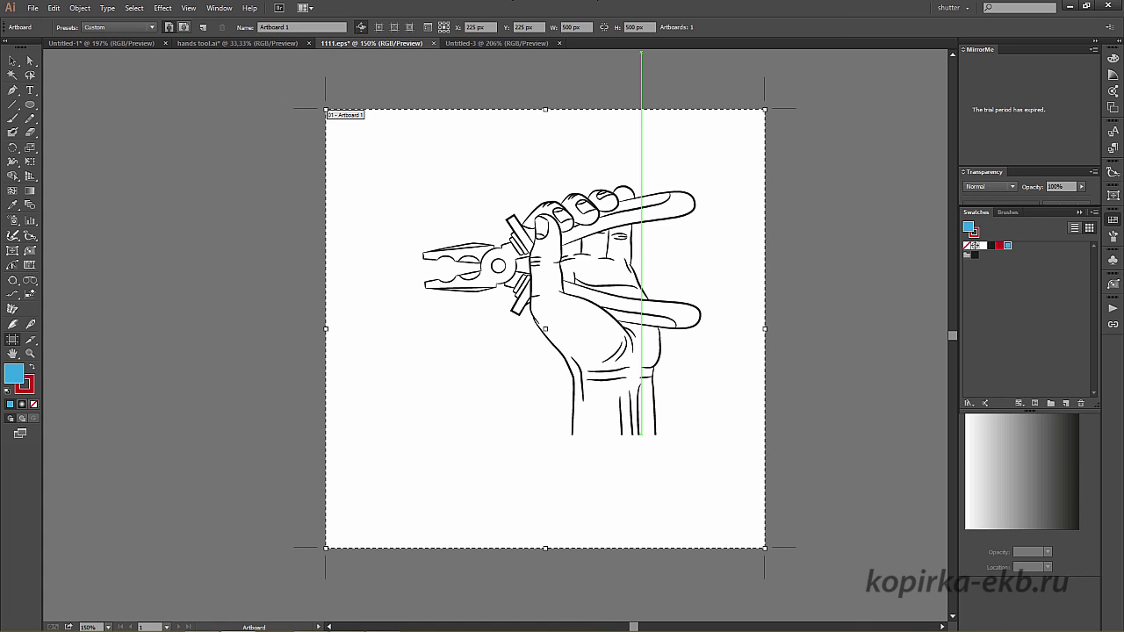
pyautogui.press('Escape')
# Re-export the drawing as a JPEG using the artboard at 720 ppi.
pyautogui.click(35, 10)
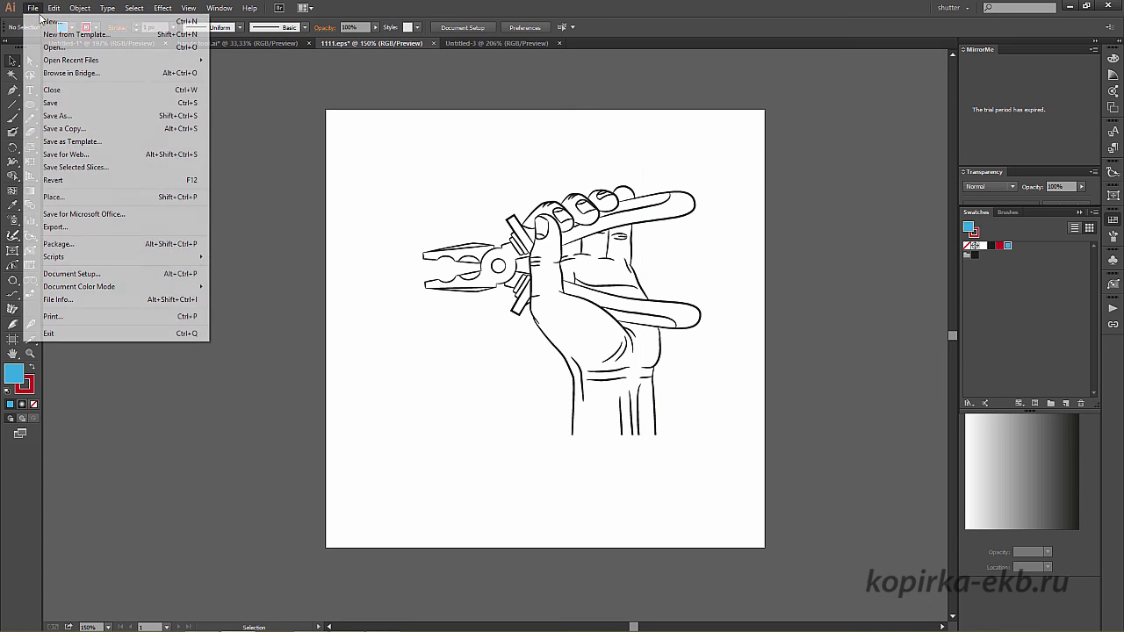
pyautogui.click(86, 227)
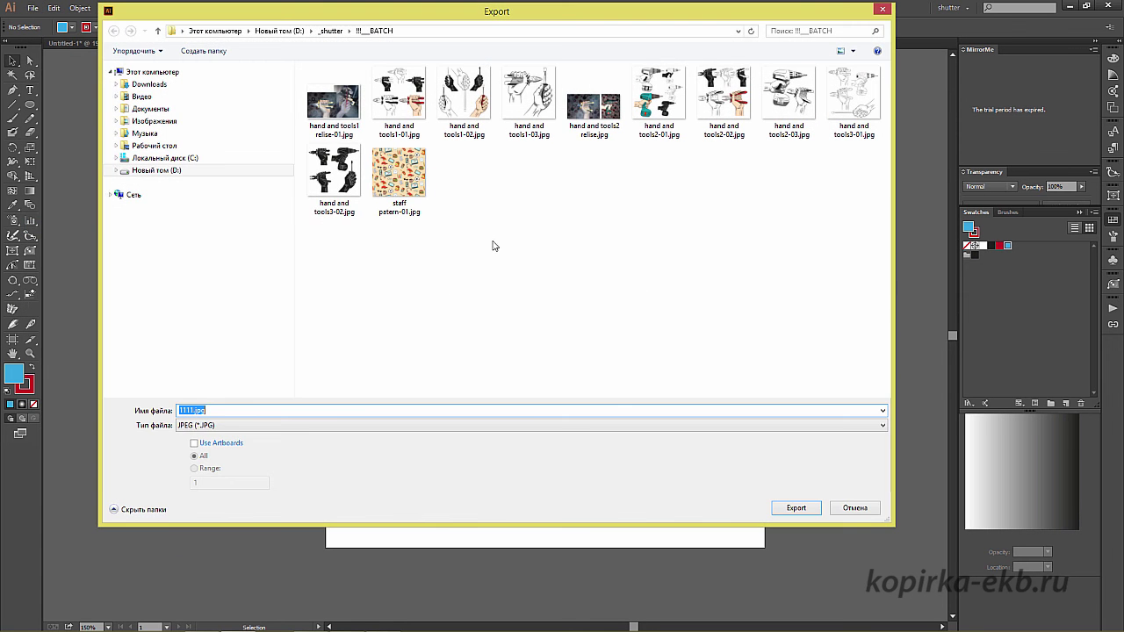
pyautogui.click(215, 443)
pyautogui.click(780, 500)
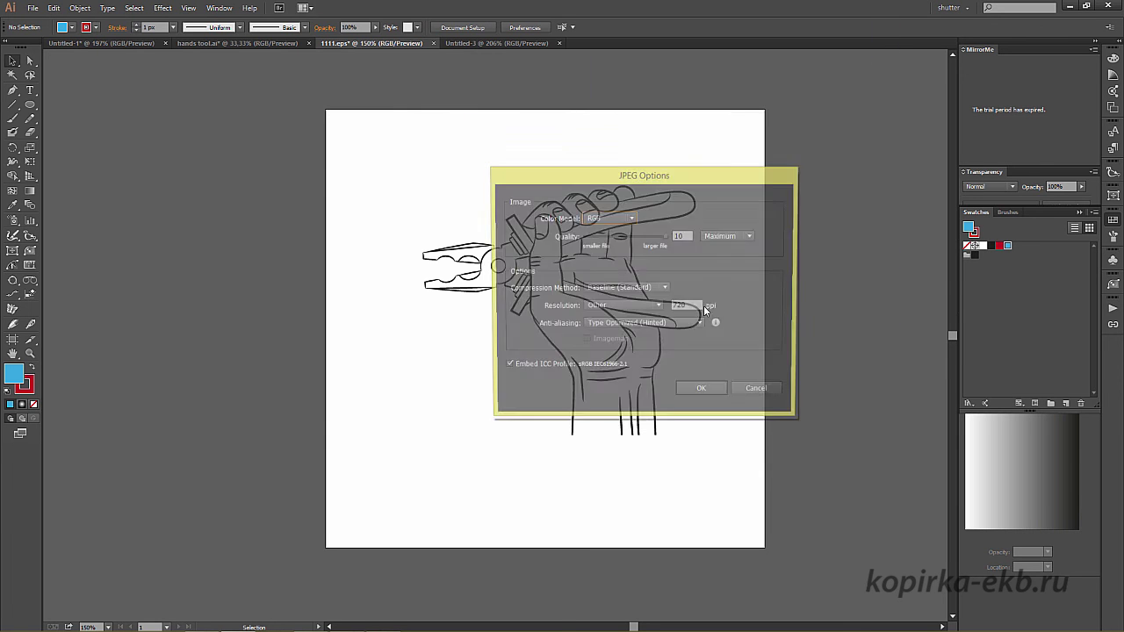
pyautogui.click(696, 306)
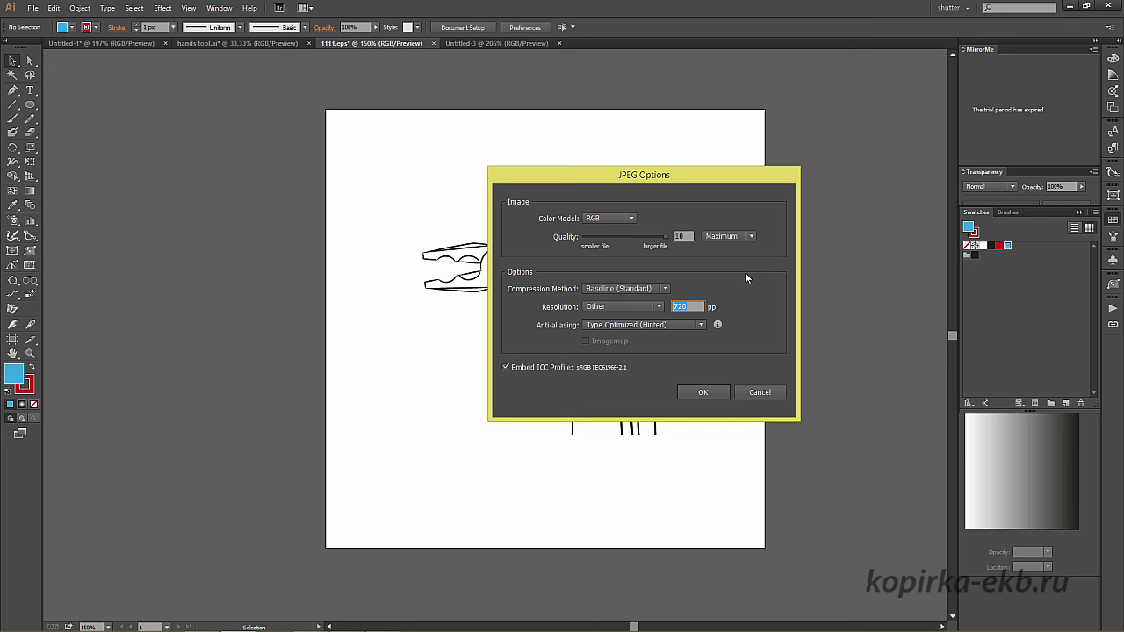
pyautogui.click(689, 307)
pyautogui.doubleClick(689, 307)
pyautogui.click(696, 307)
pyautogui.moveTo(696, 306); pyautogui.dragTo(677, 299)
pyautogui.click(705, 392)
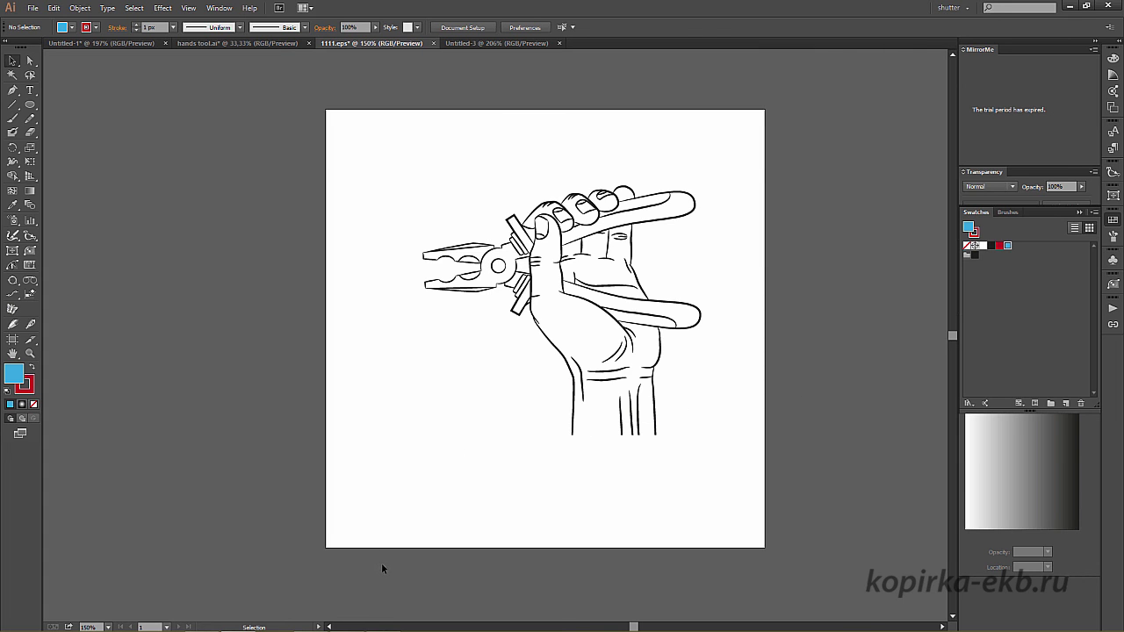
# Review Coggle's file-size step, then bring up the BATCH export folder.
pyautogui.hotkey('alt', 'Tab')
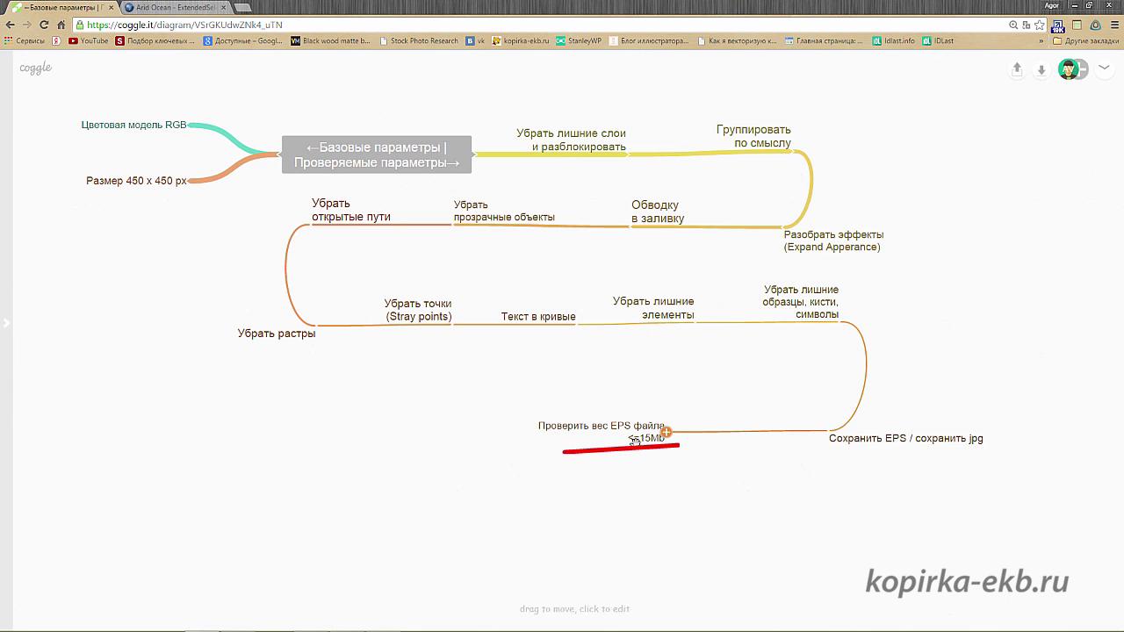
pyautogui.hotkey('alt', 'Tab')
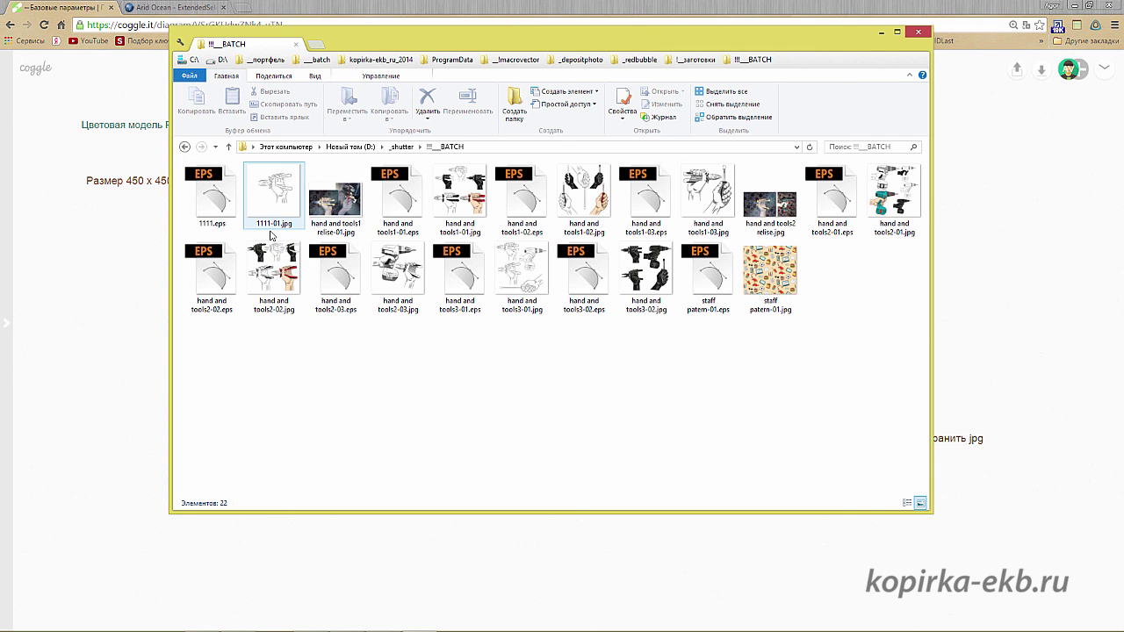
pyautogui.moveTo(273, 195)
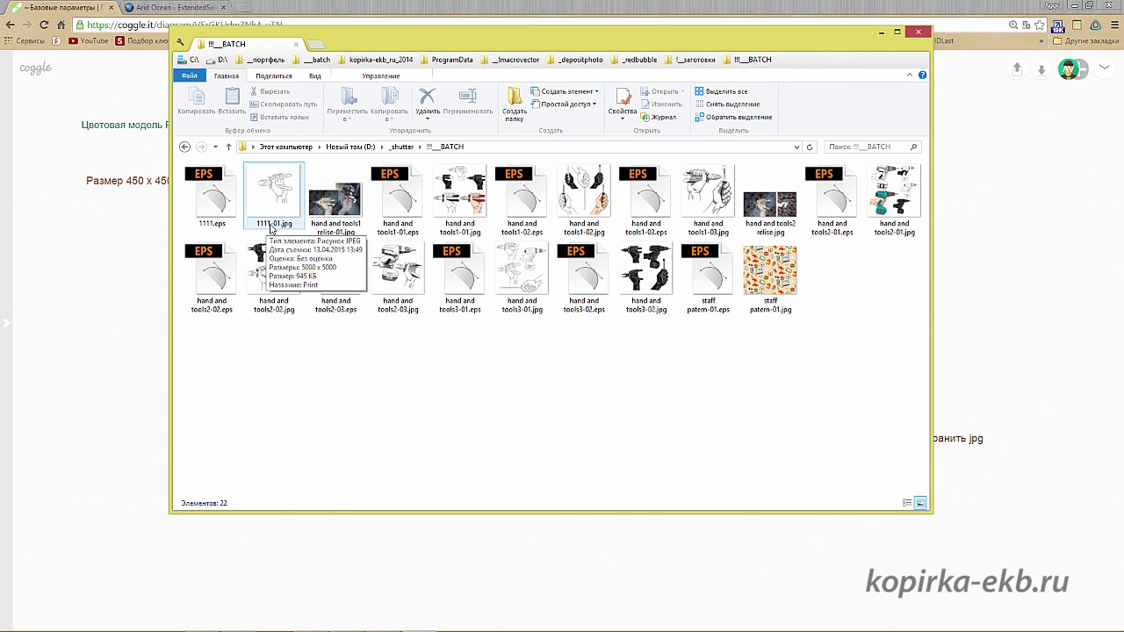
# Rename 1111-01.jpg to 1111.jpg and open it maximized in Photo Viewer.
pyautogui.click(273, 230)
pyautogui.click(275, 224)
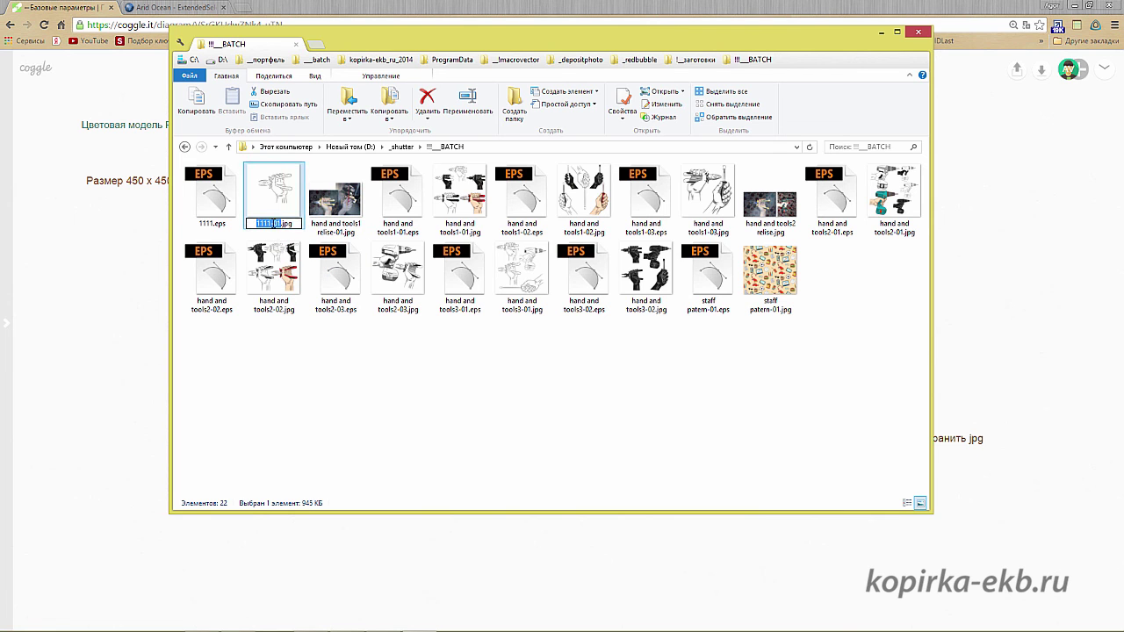
pyautogui.click(273, 224)
pyautogui.press('BackSpace')
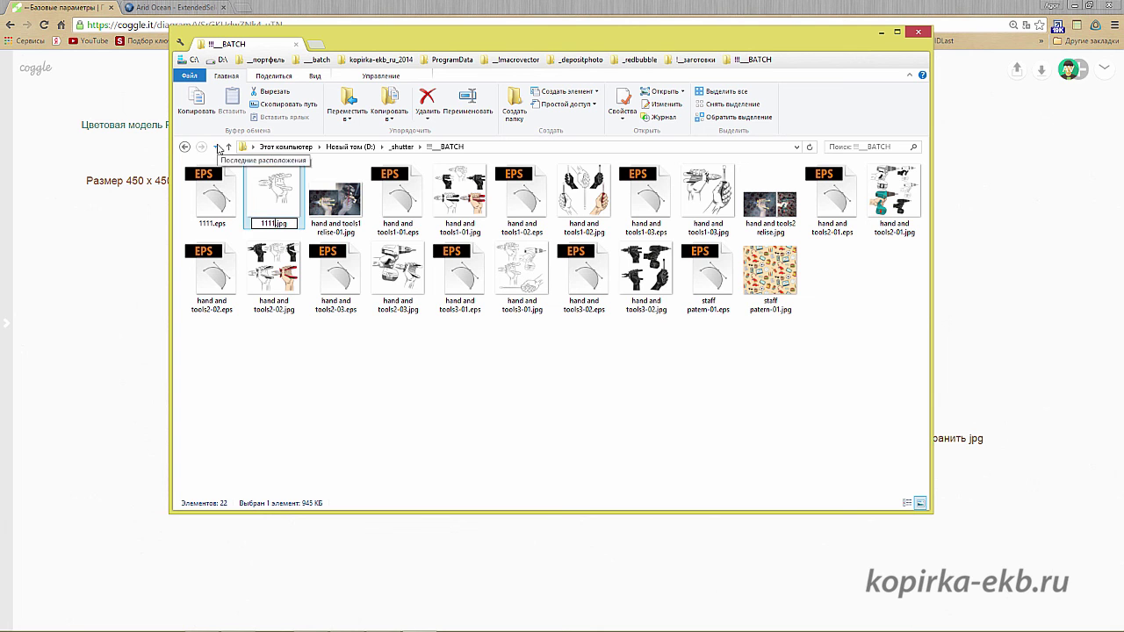
pyautogui.press('Return')
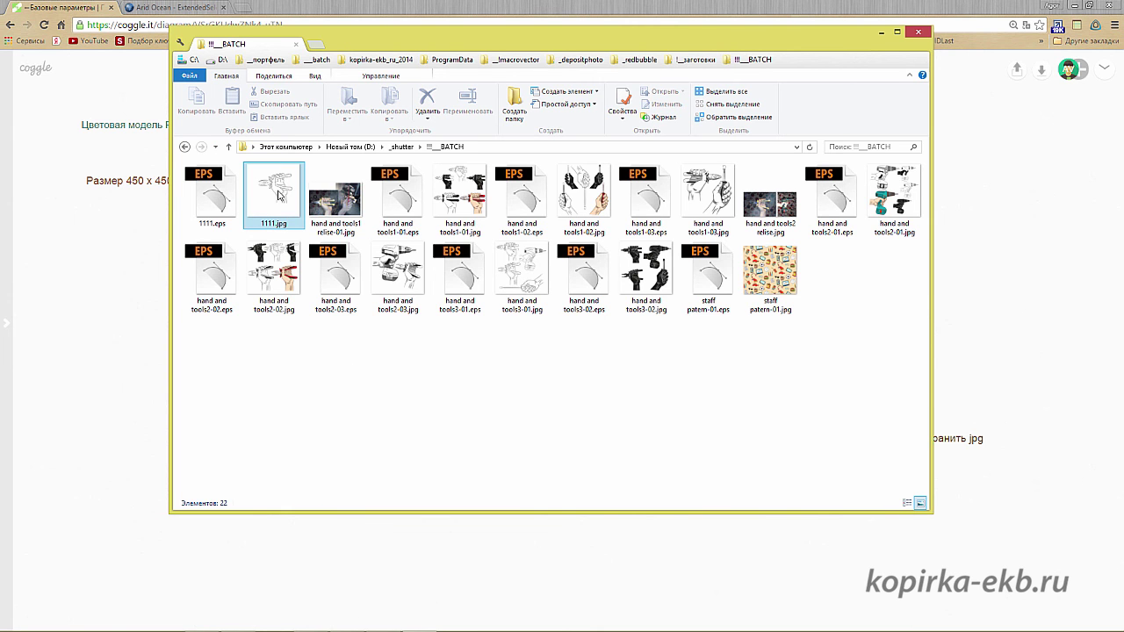
pyautogui.moveTo(275, 191)
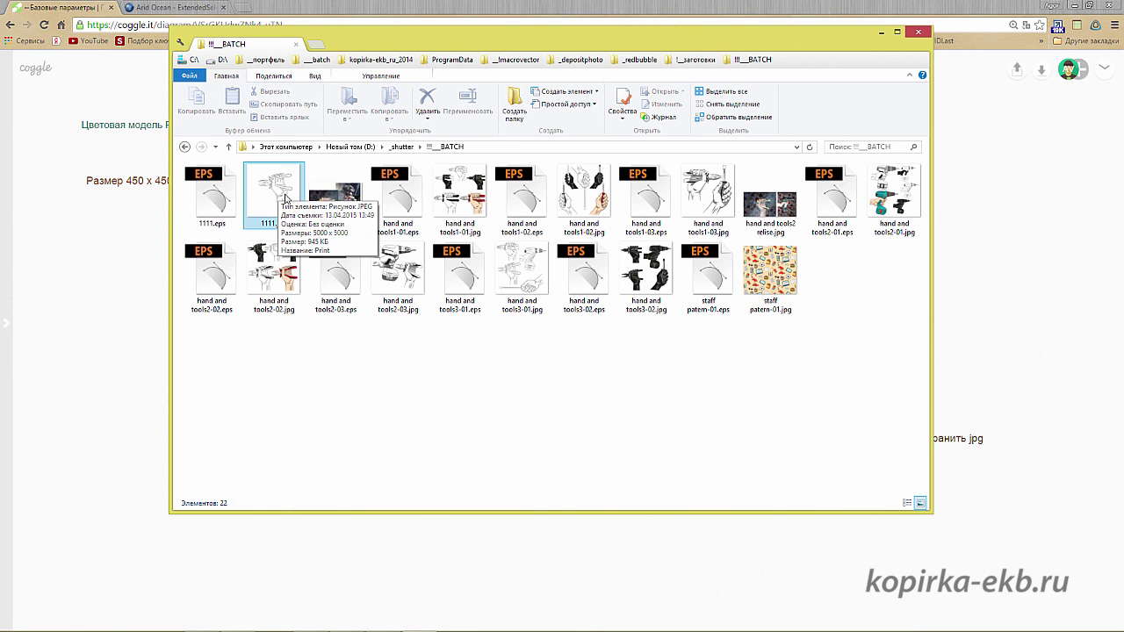
pyautogui.doubleClick(285, 199)
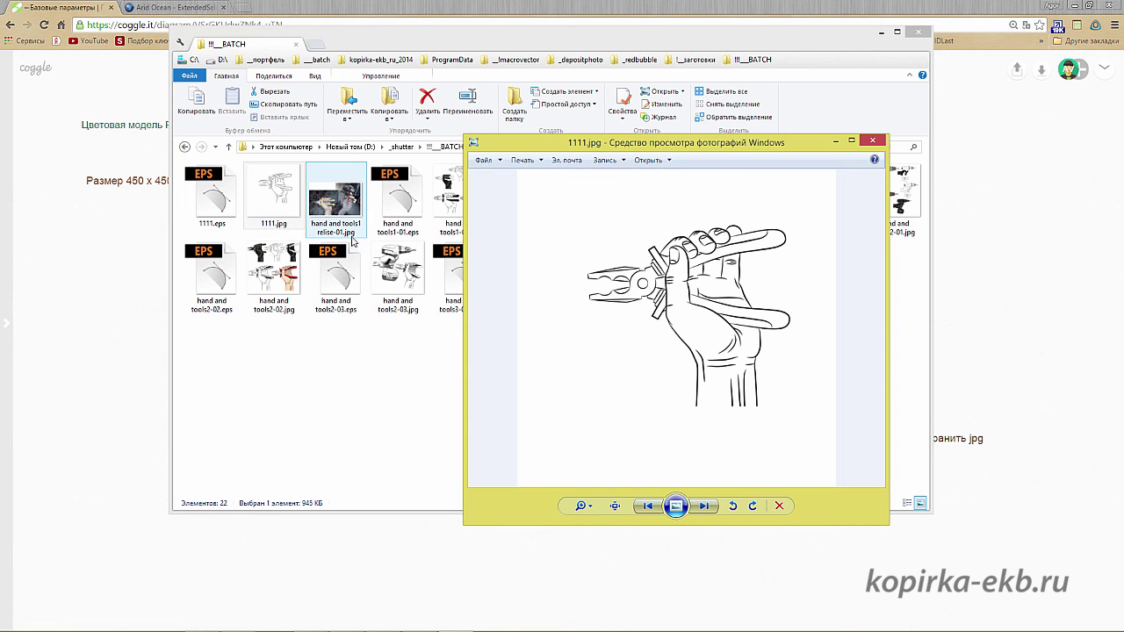
pyautogui.click(850, 140)
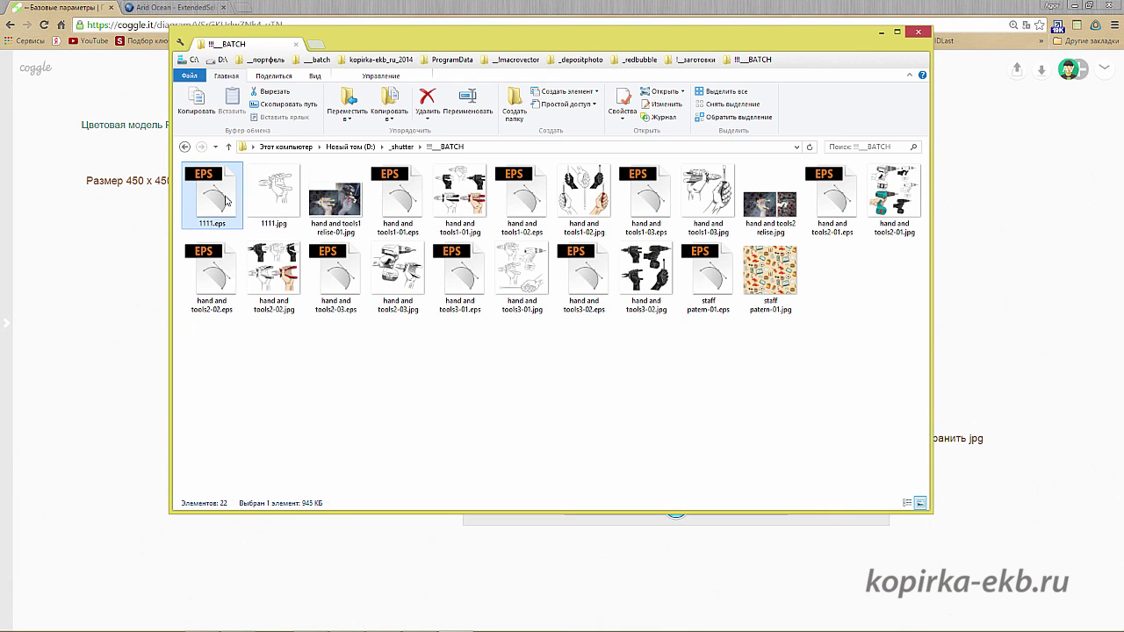
# Close the preview, confirm 1111.eps is 380 KB in Properties, then minimize the folder window.
pyautogui.click(1107, 6)
pyautogui.rightClick(224, 202)
pyautogui.click(145, 395)
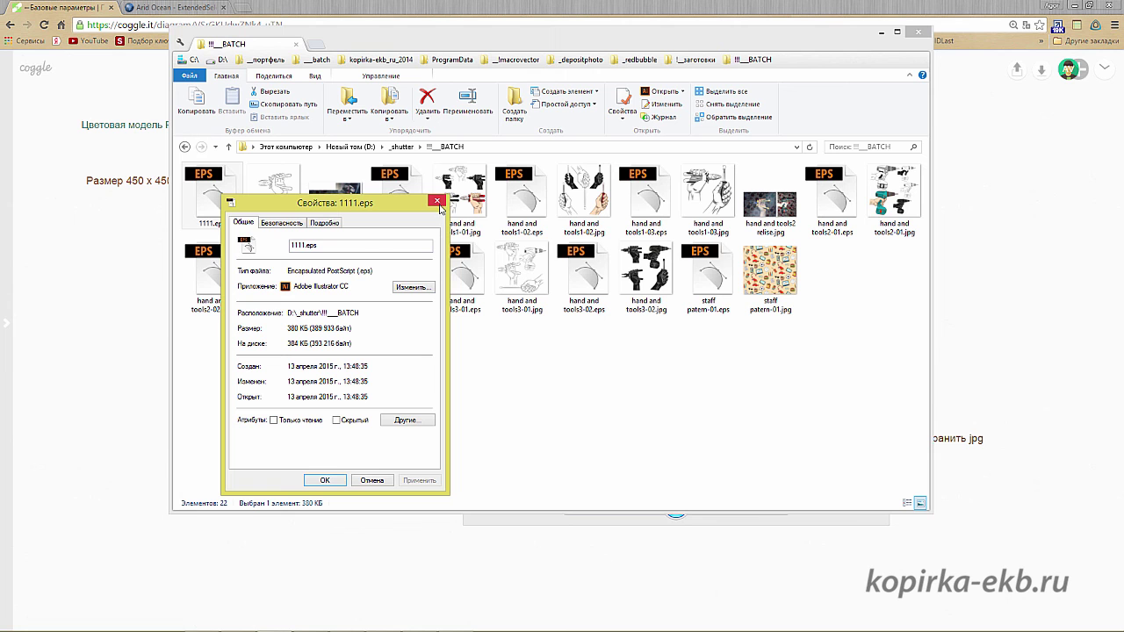
pyautogui.click(438, 202)
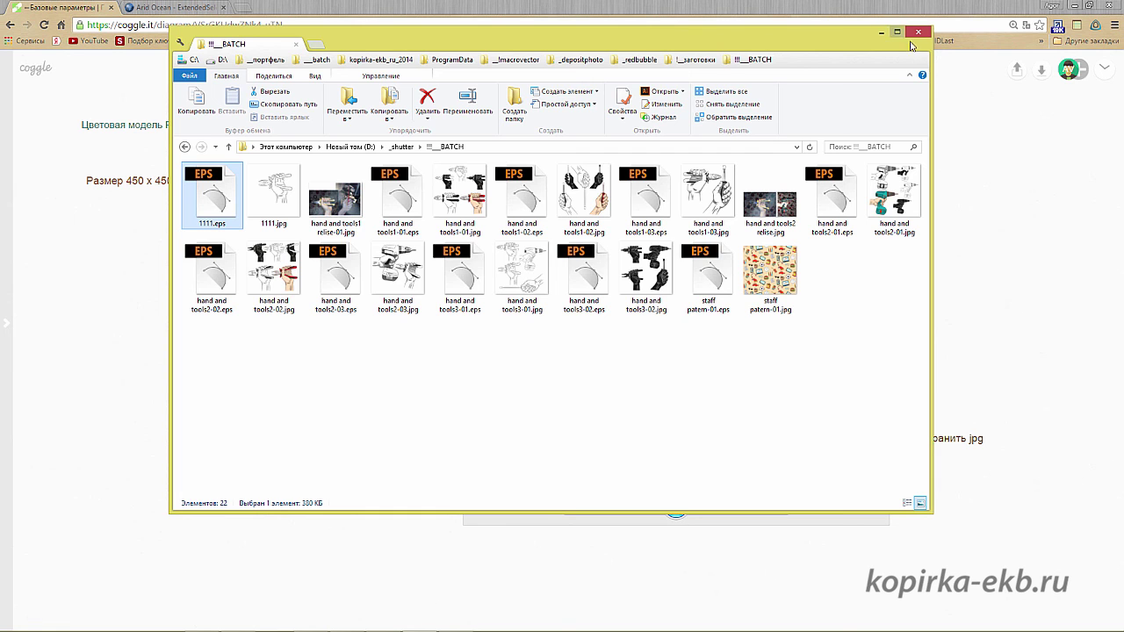
pyautogui.click(882, 37)
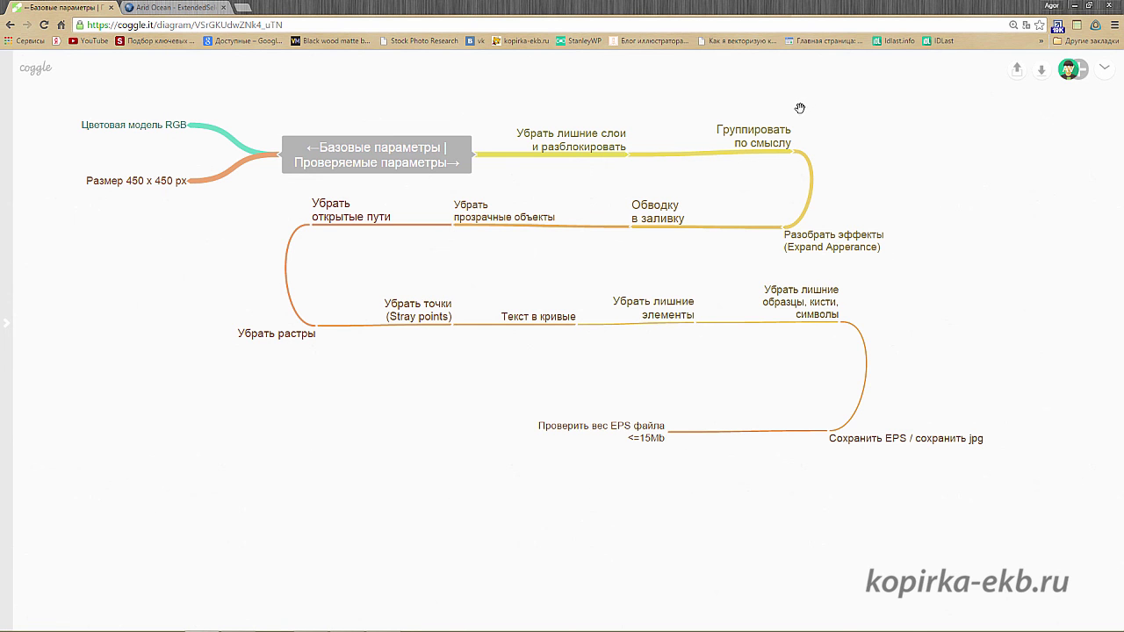